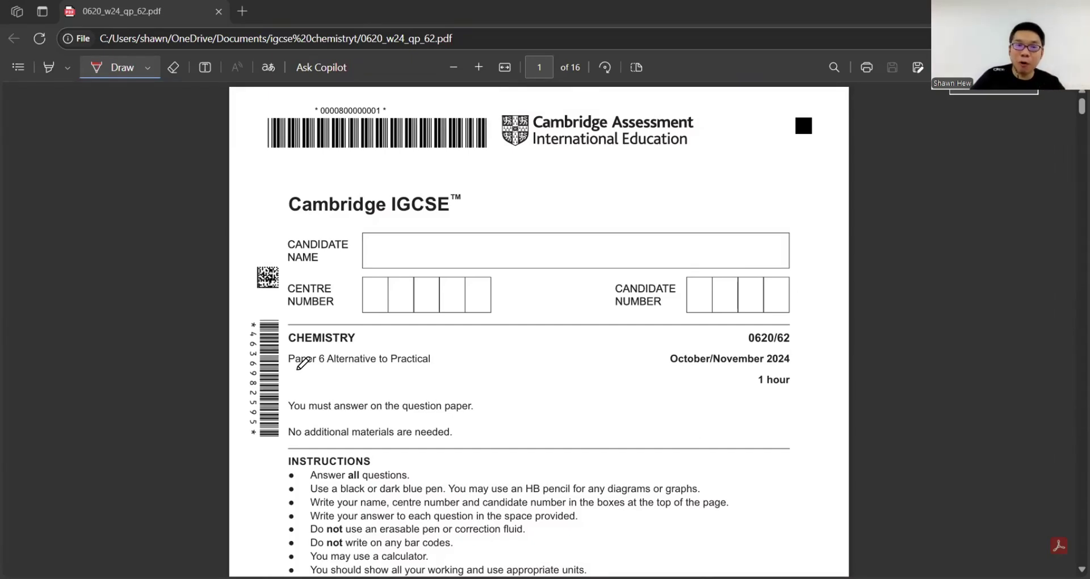
Underline mercury(II) bromide in question 1 on page 2 in red ink.
left_click(330, 366)
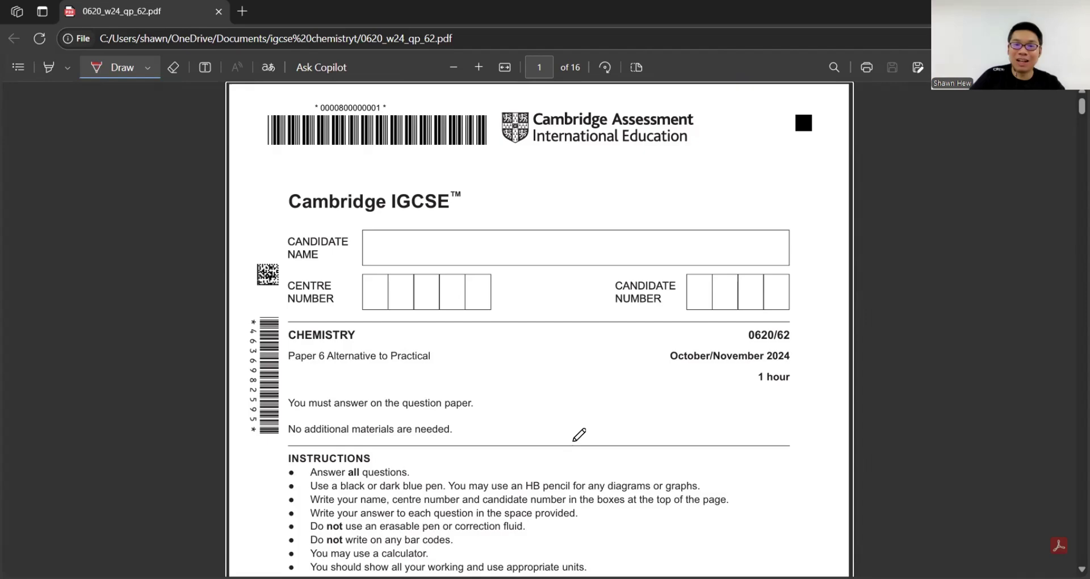
scroll(568, 436, "down", 10)
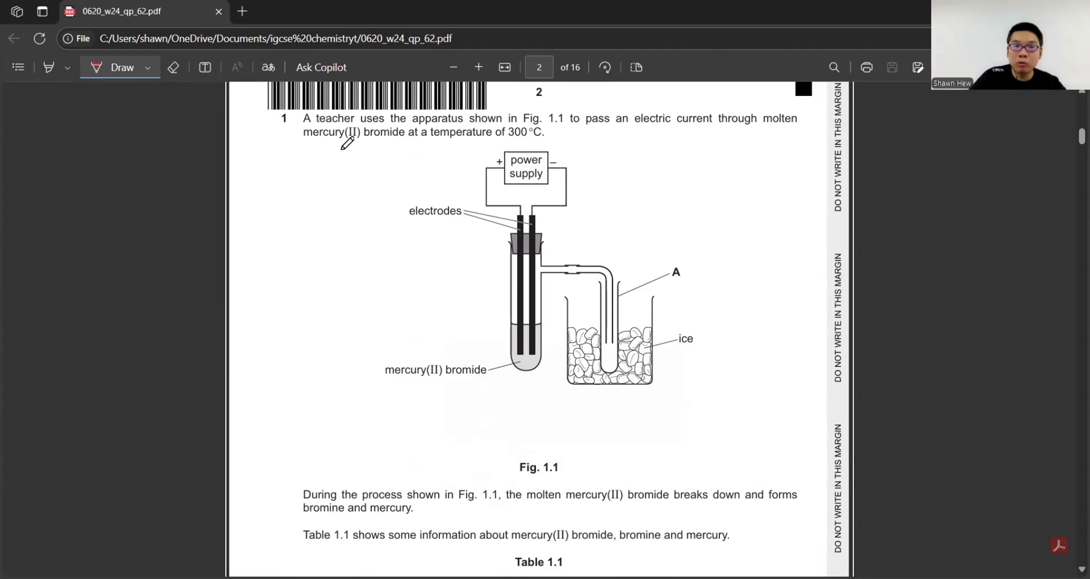
left_click_drag(322, 146, 401, 146)
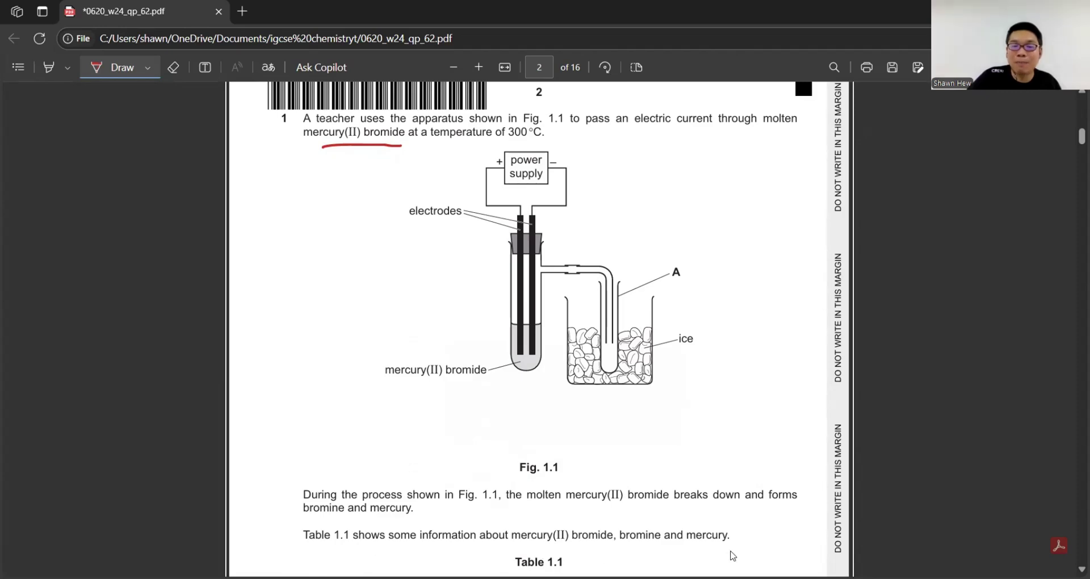
Draw the red heating arrow under the tube in the question 1 diagram.
scroll(738, 545, "down", 5)
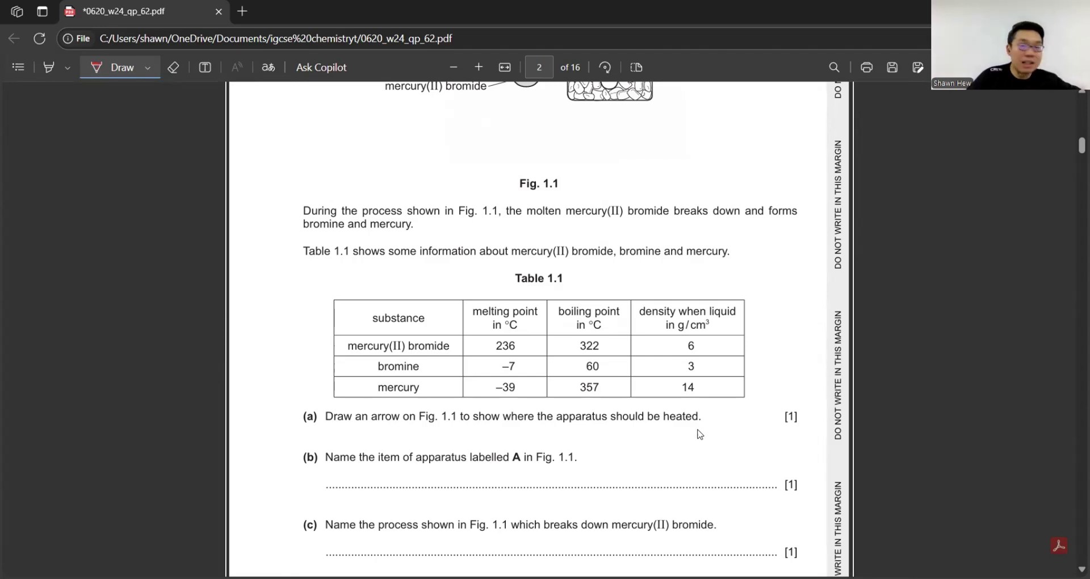
scroll(704, 431, "up", 4)
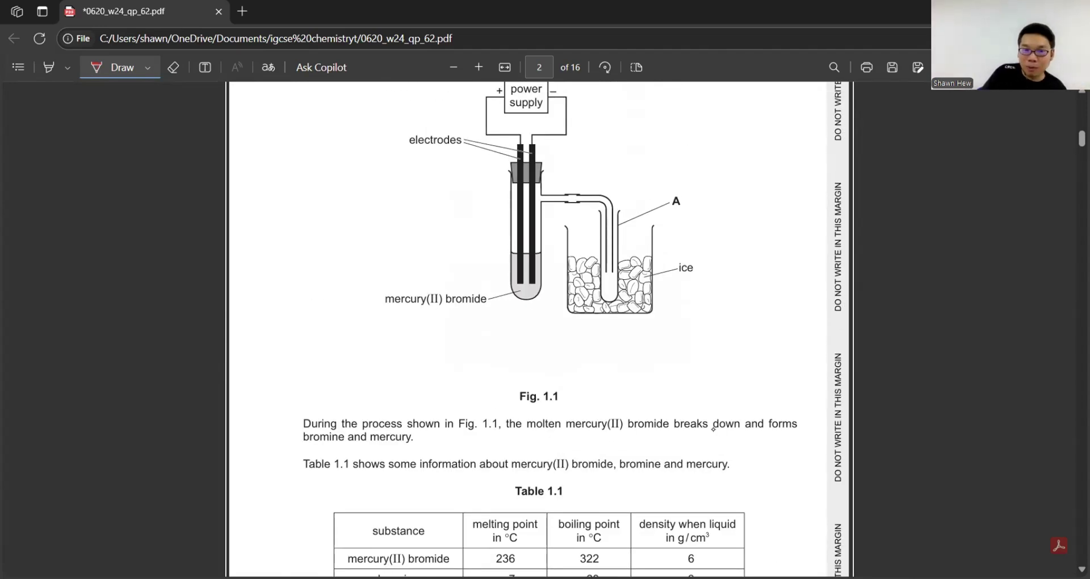
left_click_drag(528, 349, 526, 305)
scroll(698, 396, "down", 5)
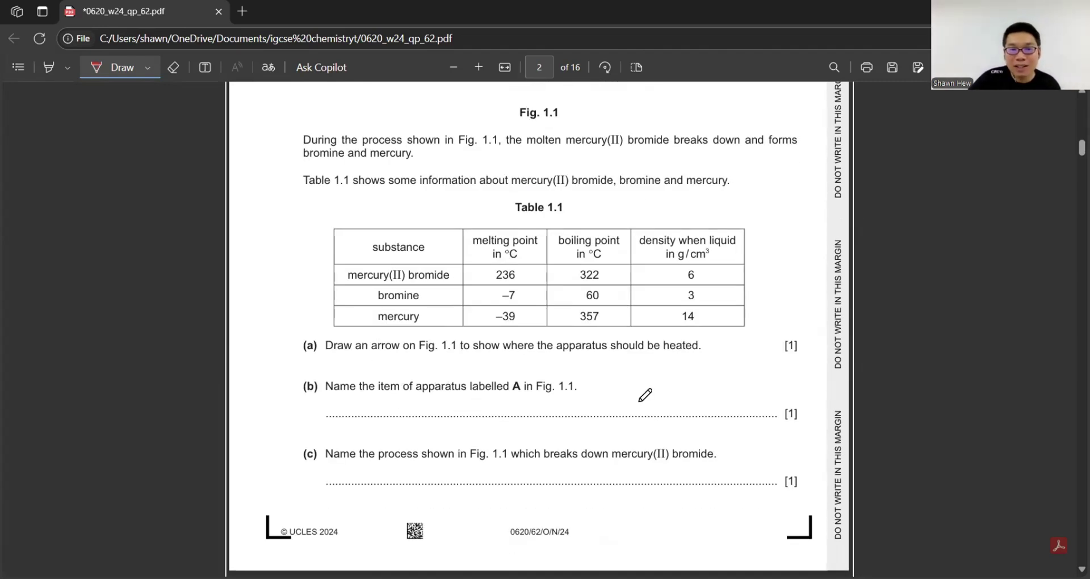
scroll(644, 394, "up", 5)
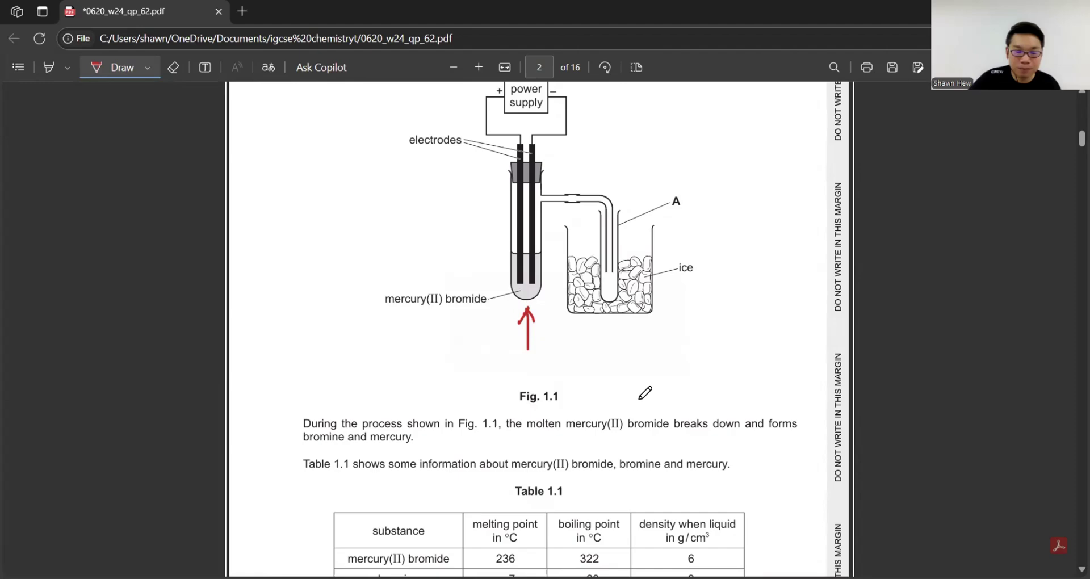
mouse_move(699, 182)
left_mouse_down()
mouse_move(709, 204)
mouse_move(791, 193)
left_mouse_up()
Handwrite 'test tube' for answer (b) and 'electrolysis' for answer (c).
scroll(545, 341, "down", 6)
left_click_drag(338, 330, 370, 343)
left_click_drag(385, 328, 401, 343)
left_click_drag(399, 333, 411, 342)
left_click_drag(411, 326, 421, 342)
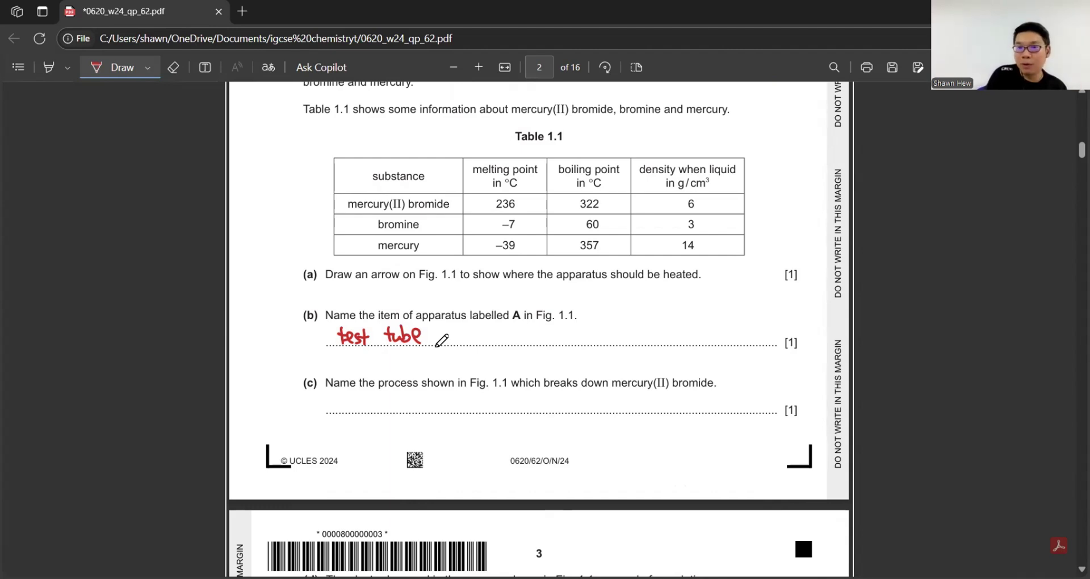
left_click_drag(347, 397, 448, 404)
Write 'inert' and 'conducts electricity' on the part (d) answer lines on page 3.
scroll(425, 151, "down", 7)
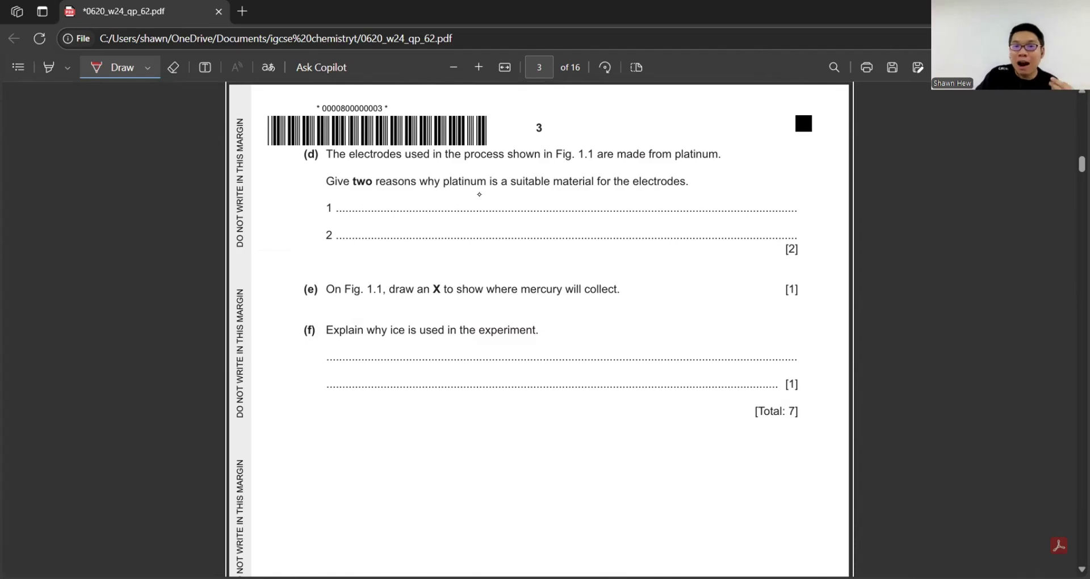
left_click_drag(357, 196, 392, 199)
left_click_drag(391, 194, 407, 192)
left_click_drag(399, 193, 398, 206)
left_click(357, 188)
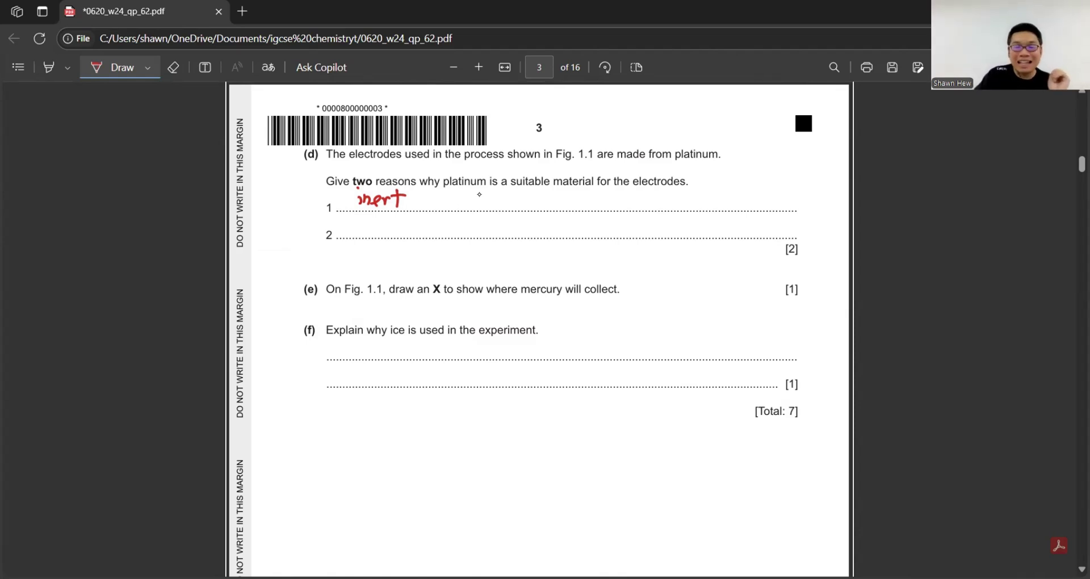
mouse_move(361, 227)
left_mouse_down()
mouse_move(523, 225)
mouse_move(549, 233)
left_mouse_up()
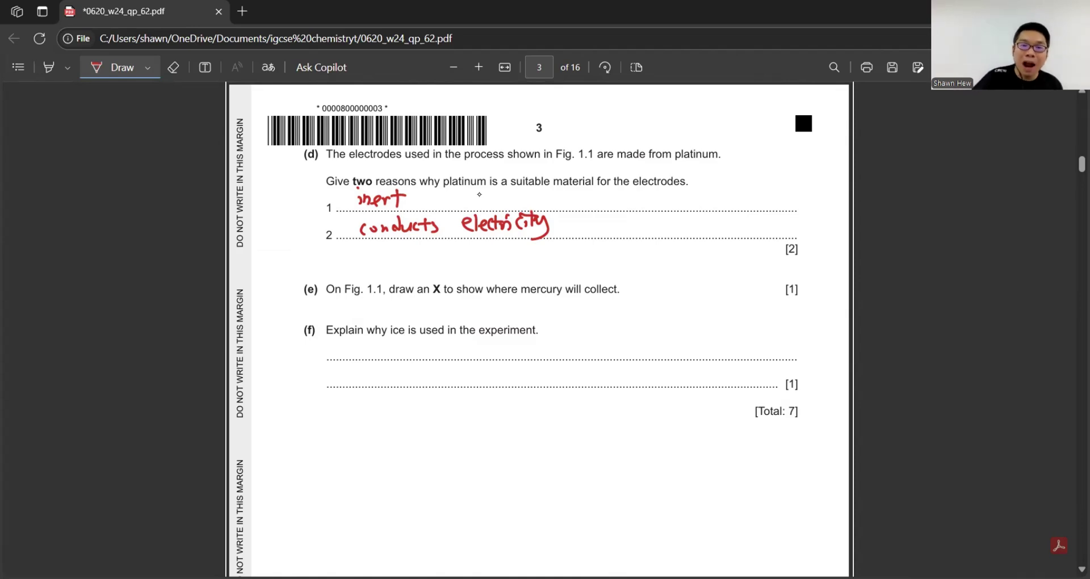
On Fig. 1.1, mark an X where mercury collects and an arrow at apparatus A.
scroll(498, 223, "up", 10)
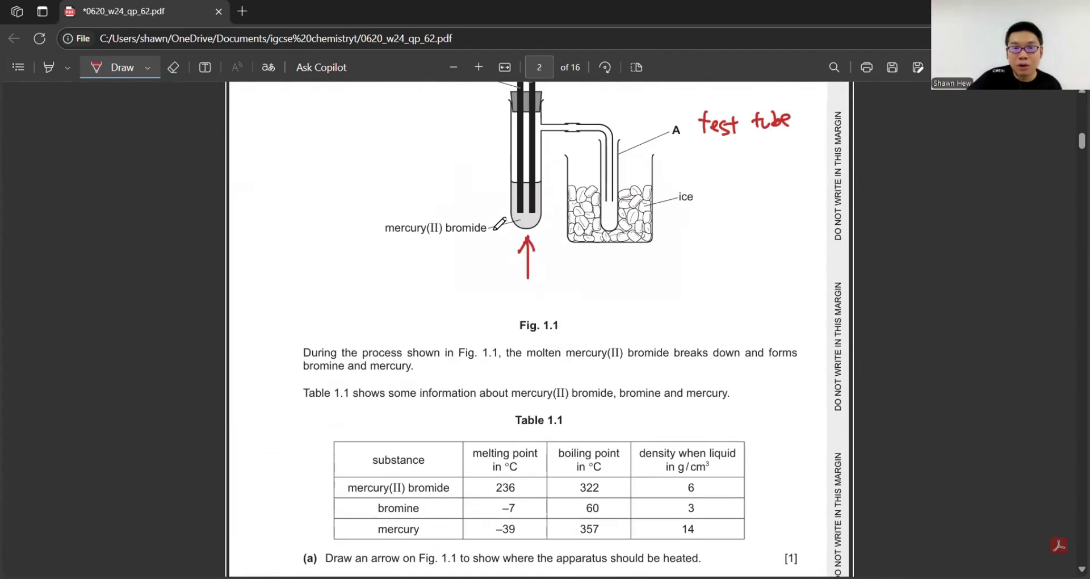
scroll(500, 224, "up", 1)
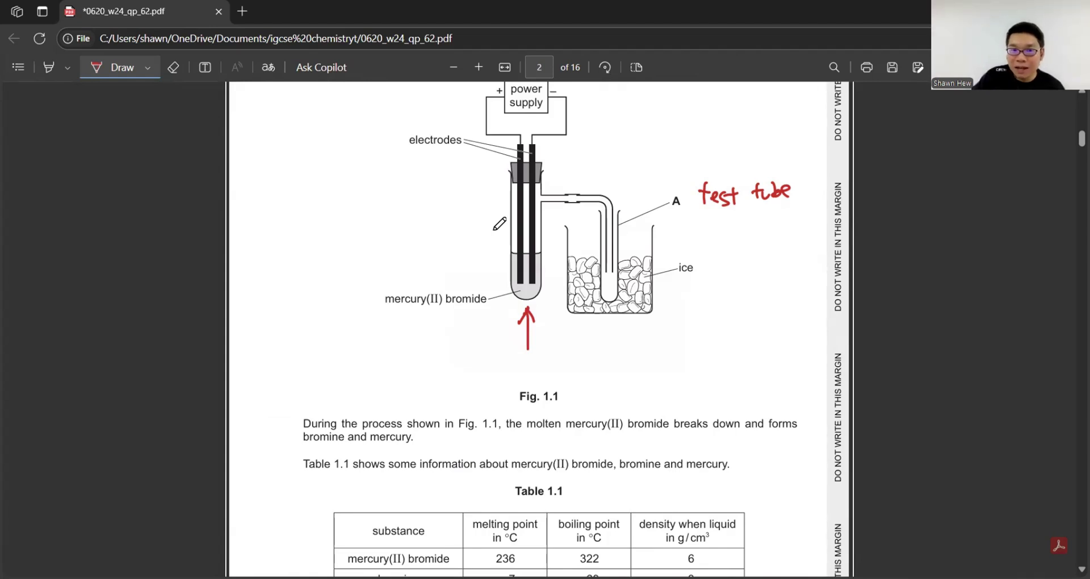
left_click_drag(522, 288, 533, 299)
left_click_drag(533, 287, 522, 299)
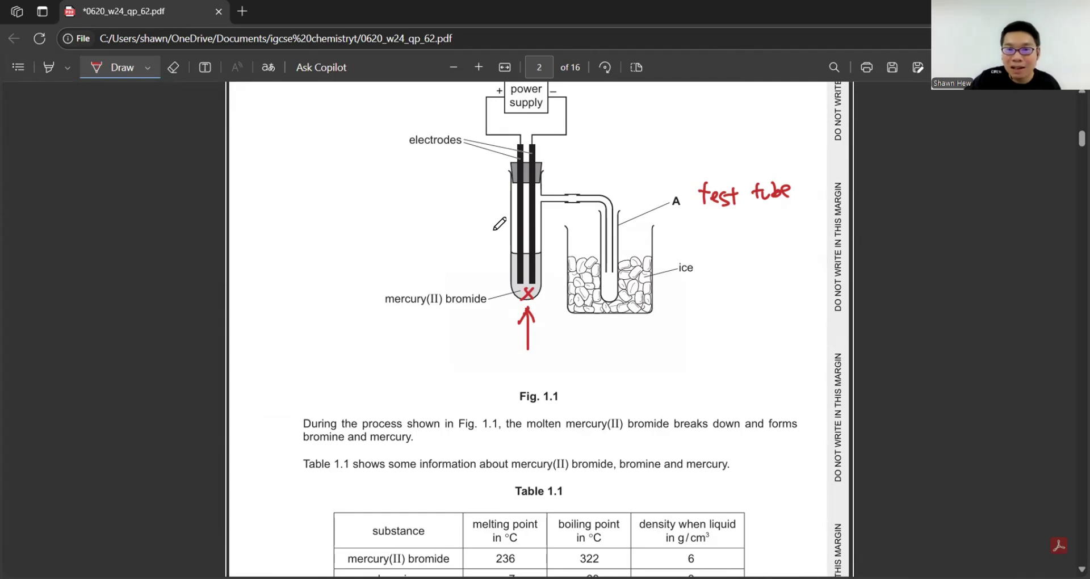
left_click_drag(676, 185, 637, 234)
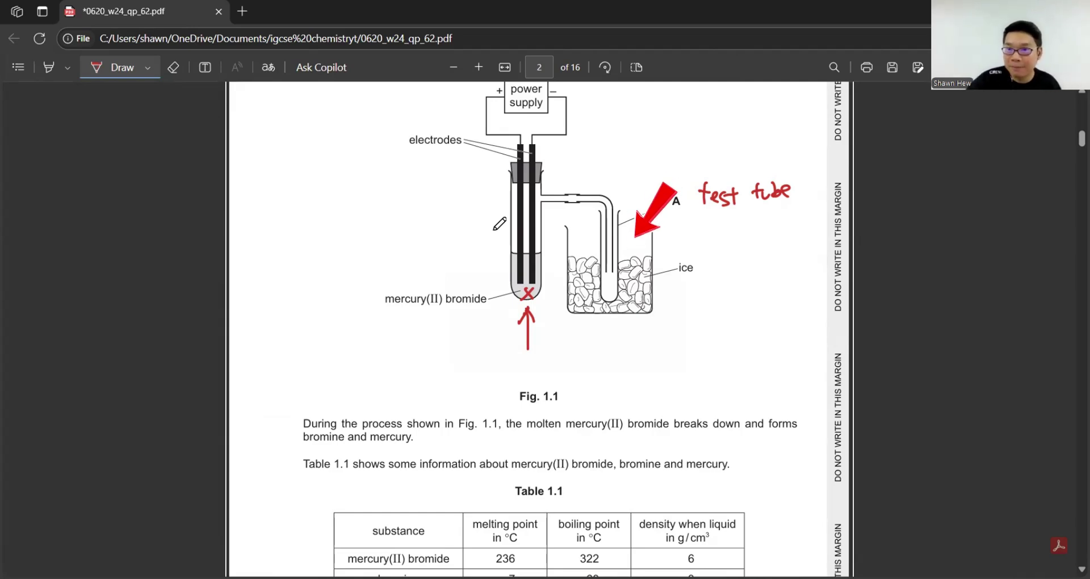
Write 'condenses the bromine gas' as the answer to part (f).
scroll(499, 223, "down", 10)
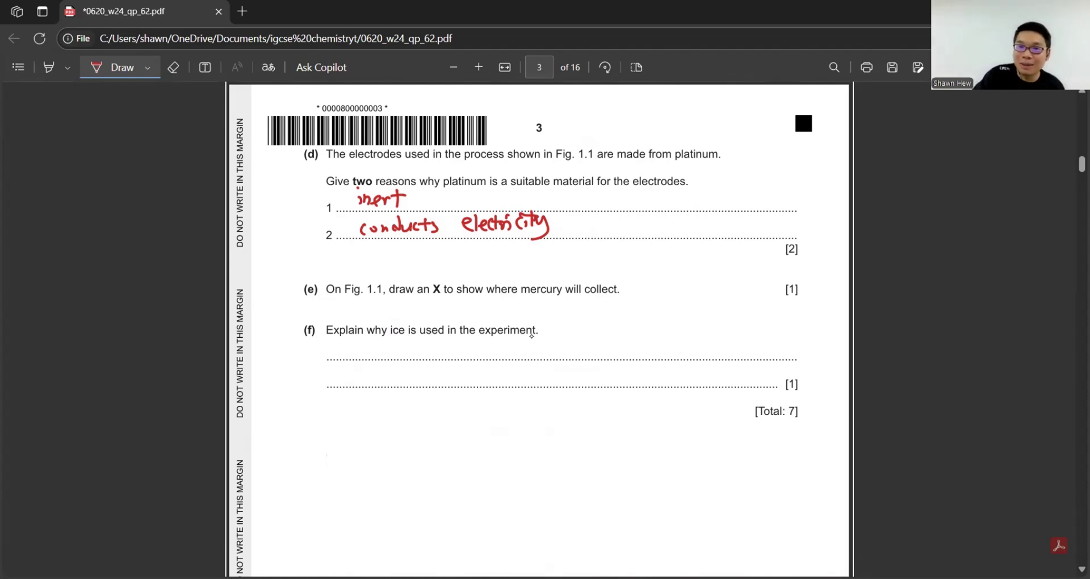
mouse_move(340, 341)
left_mouse_down()
mouse_move(418, 352)
mouse_move(609, 347)
left_mouse_up()
scroll(416, 366, "down", 20)
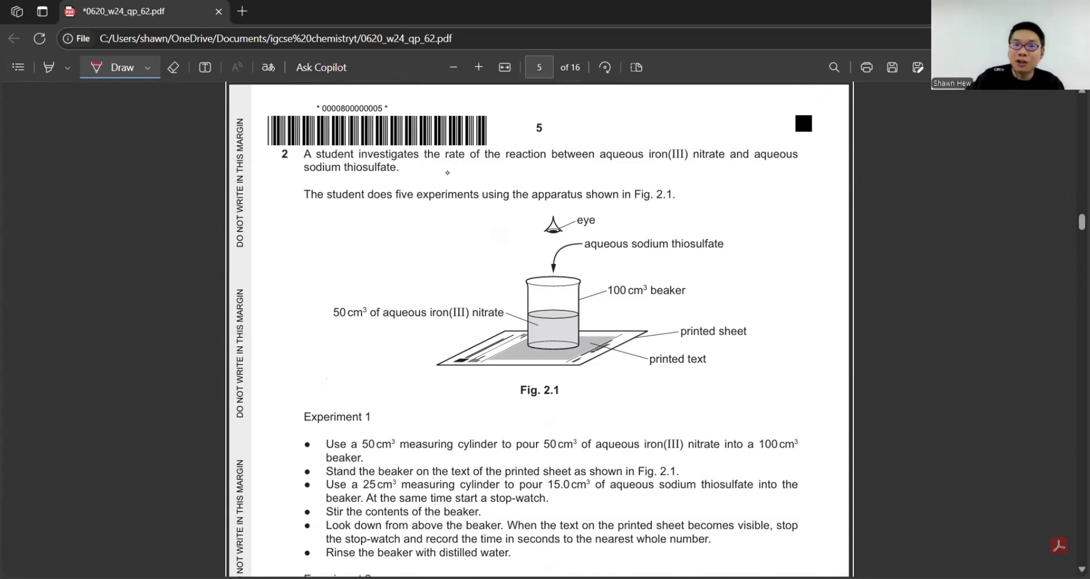
Underline iron(III) and sodium thiosulfate in question 2's text and Fig. 2.1 labels.
left_click_drag(653, 161, 712, 169)
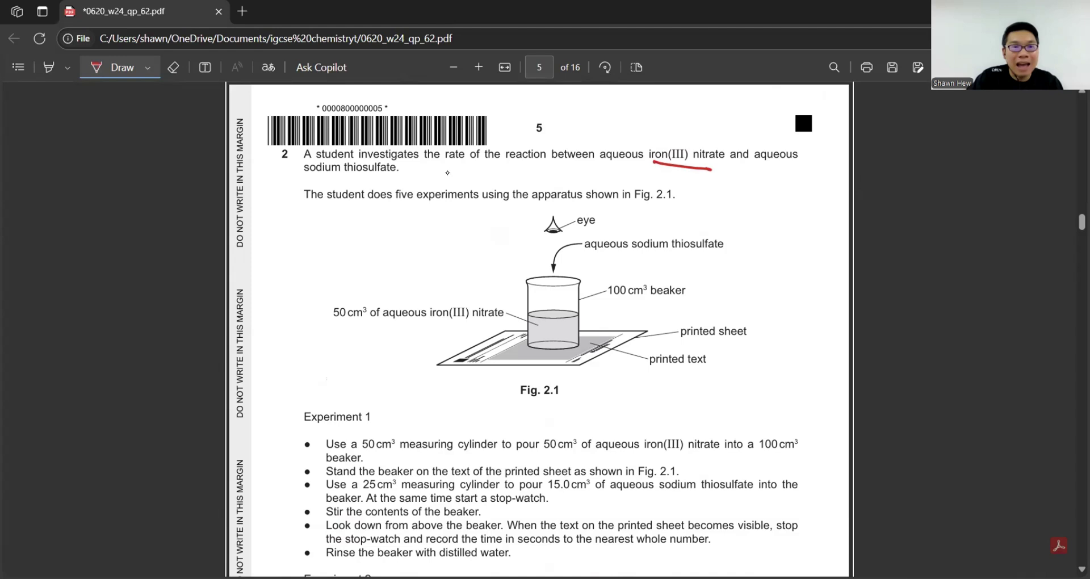
left_click_drag(308, 178, 393, 182)
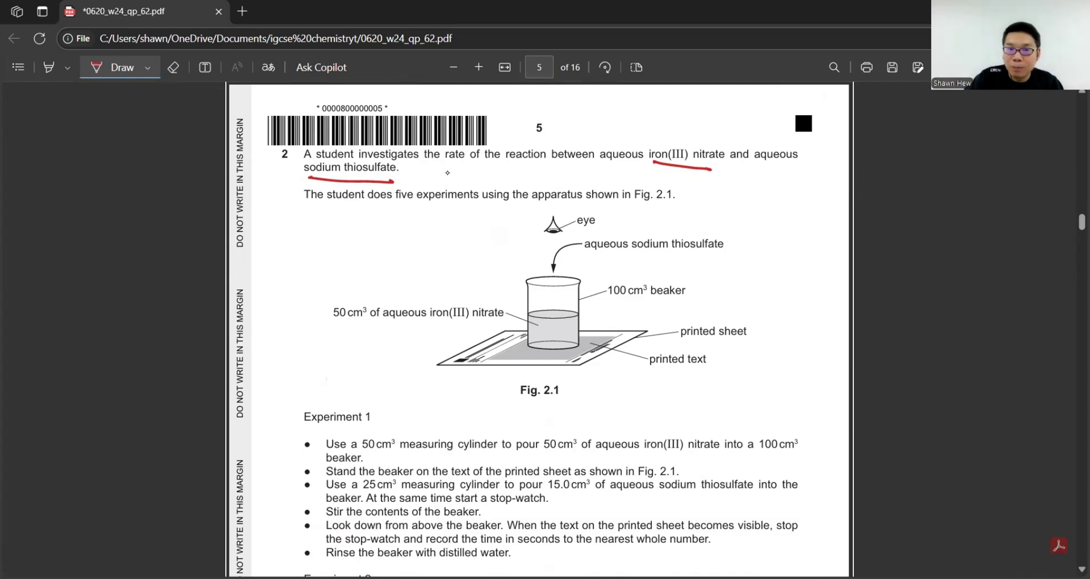
left_click_drag(641, 250, 710, 260)
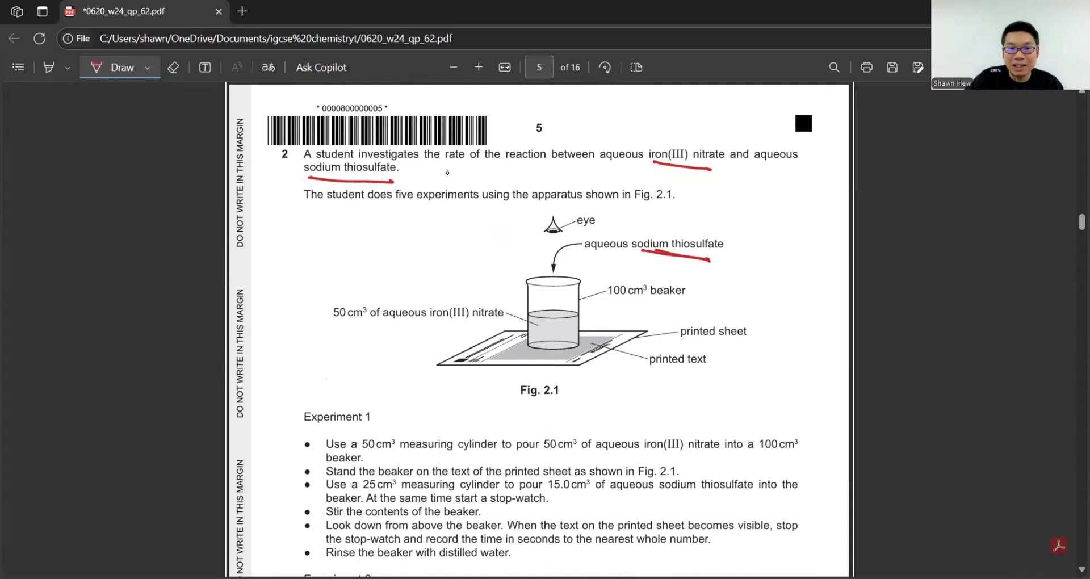
left_click_drag(433, 319, 487, 327)
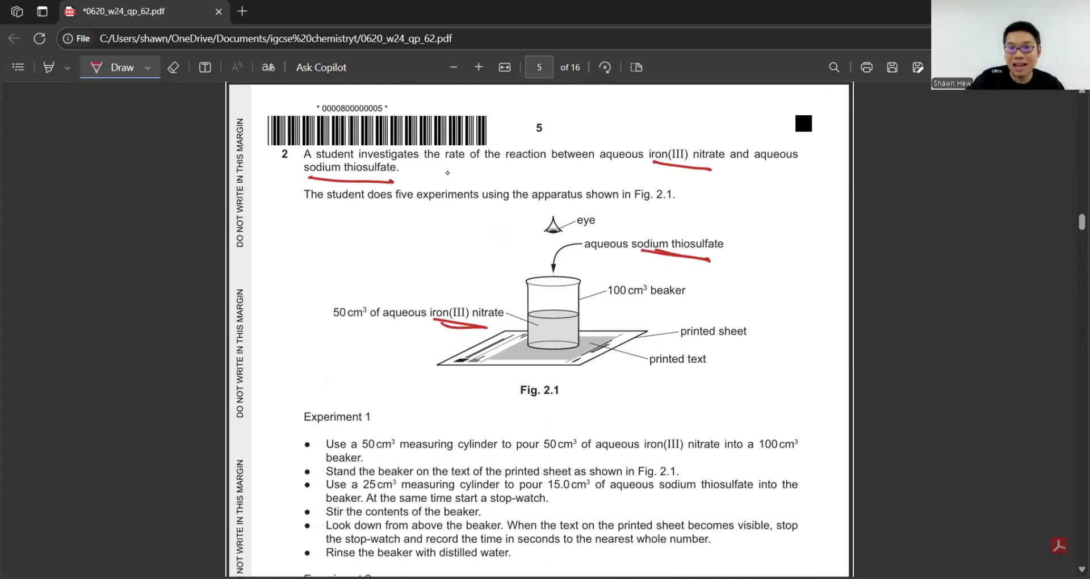
Draw a red X on the printed sheet under the beaker in Fig. 2.1.
left_click_drag(544, 341, 562, 359)
left_click_drag(561, 341, 542, 359)
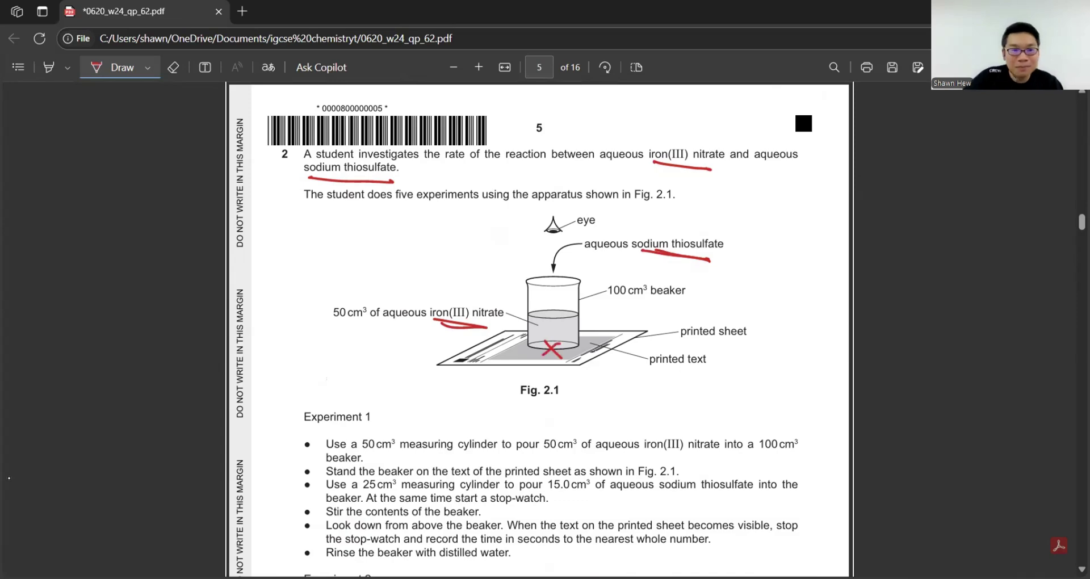
scroll(591, 360, "down", 1)
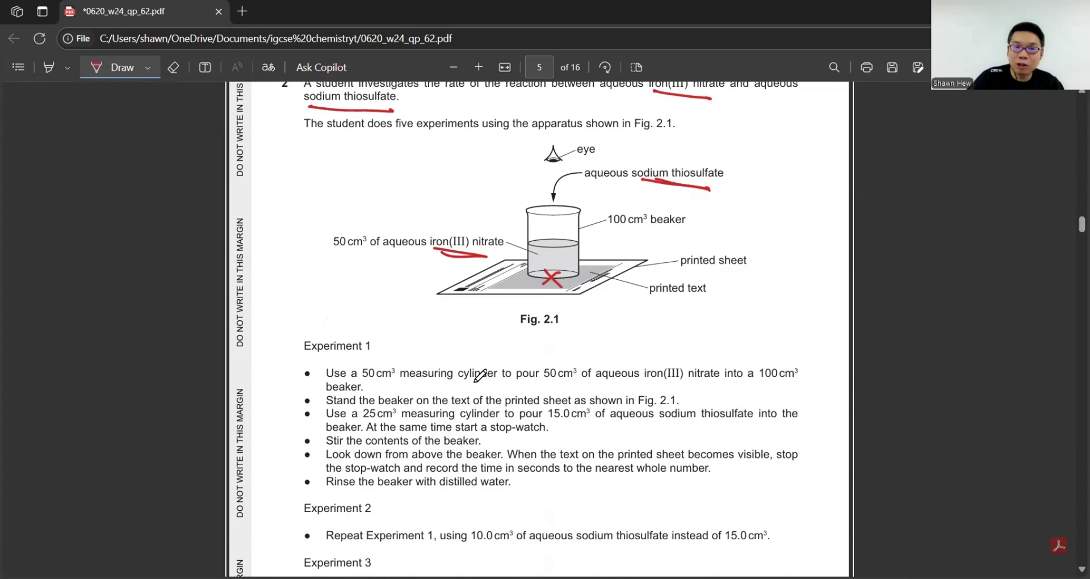
Mark Experiment 1's key terms: iron(III), 50 cm³, 25 cm³, 15.0 cm³, sodium thiosulfate, 'visible, stop'.
left_click_drag(657, 383, 700, 390)
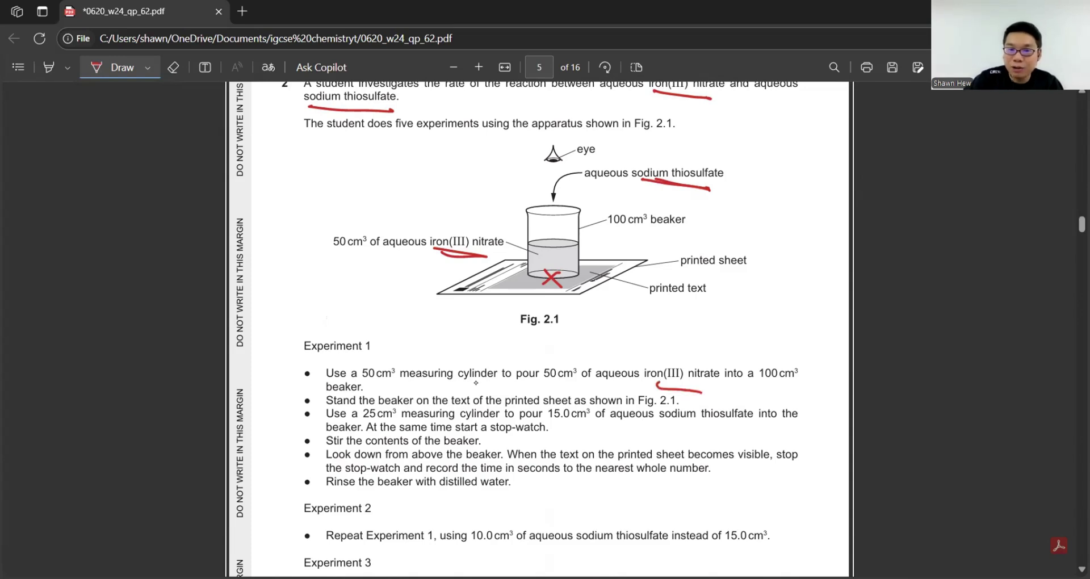
left_click_drag(343, 214, 332, 259)
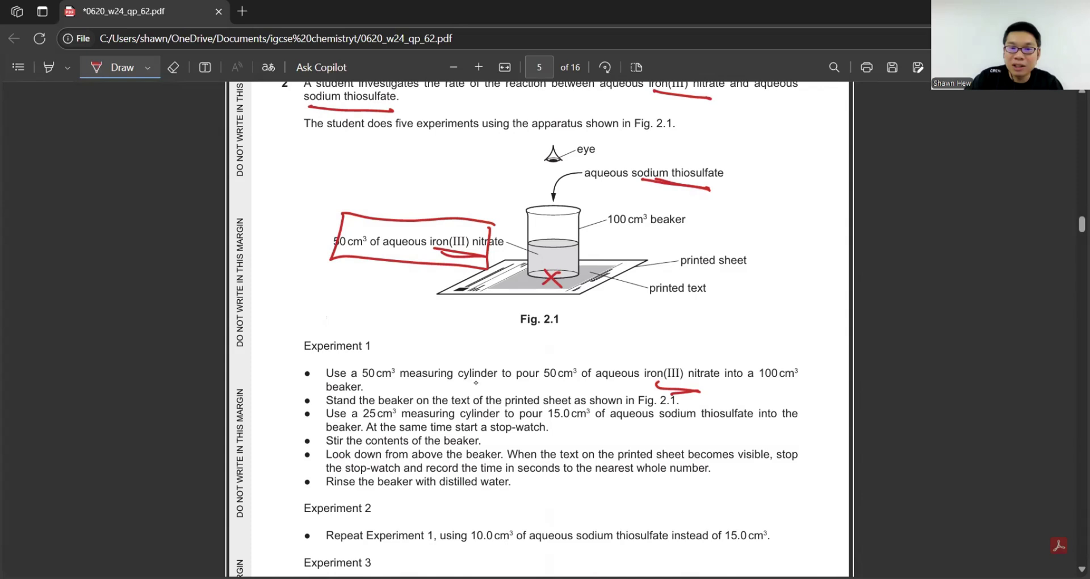
left_click_drag(365, 418, 391, 421)
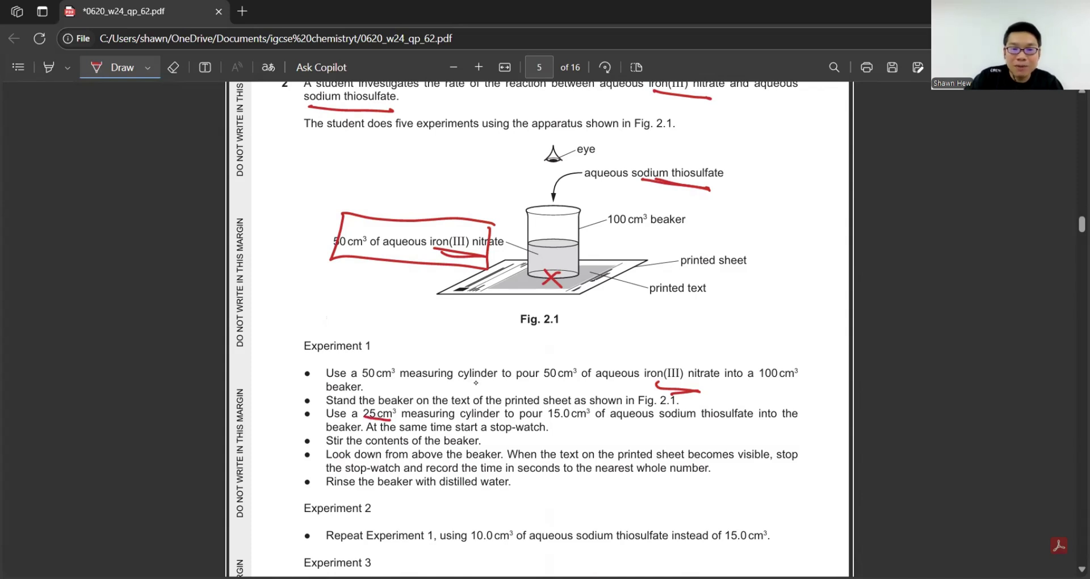
left_click_drag(554, 422, 586, 421)
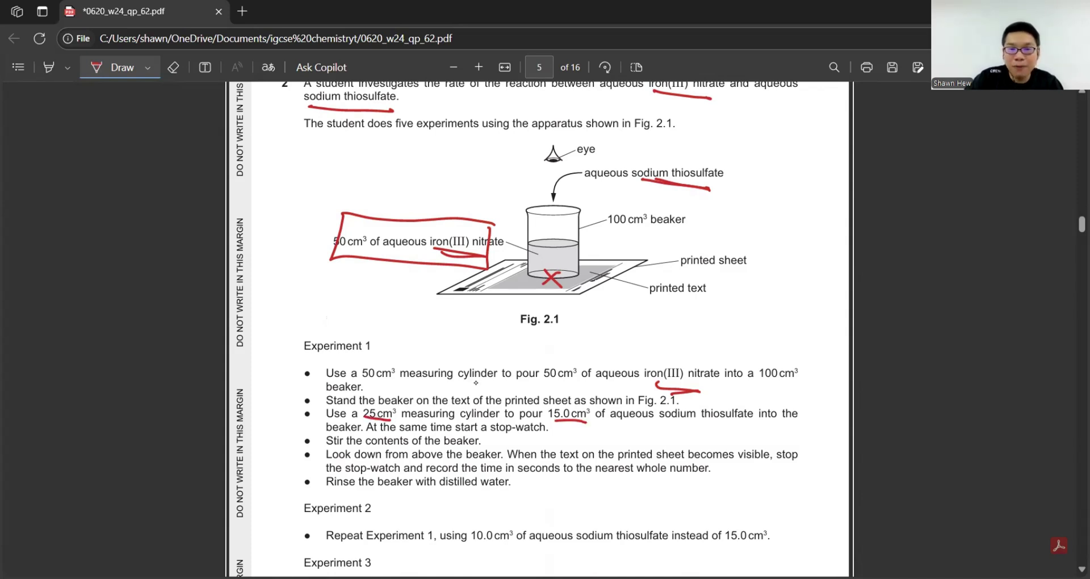
left_click_drag(665, 425, 730, 427)
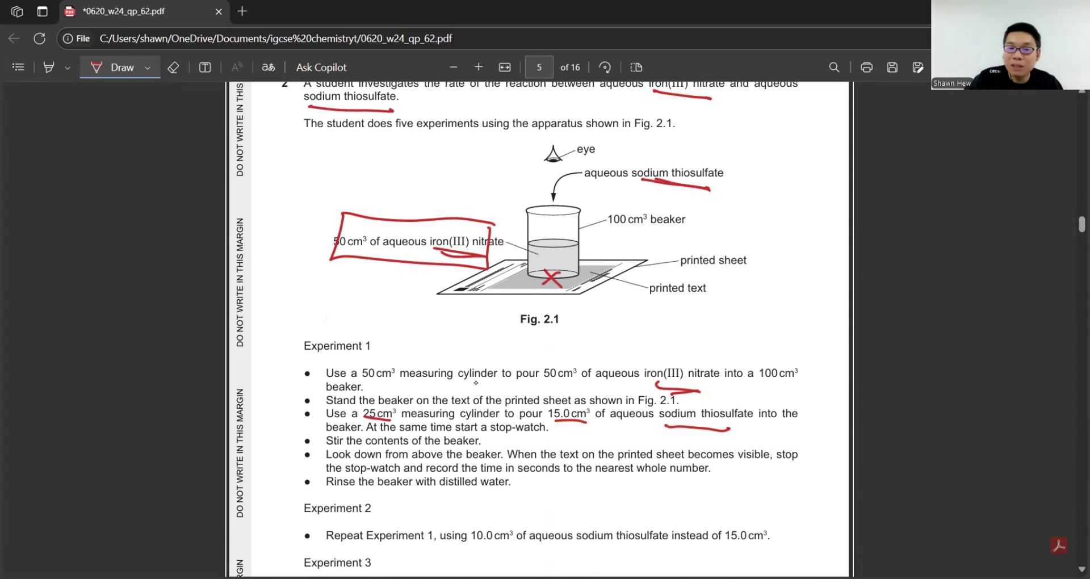
left_click_drag(741, 461, 778, 467)
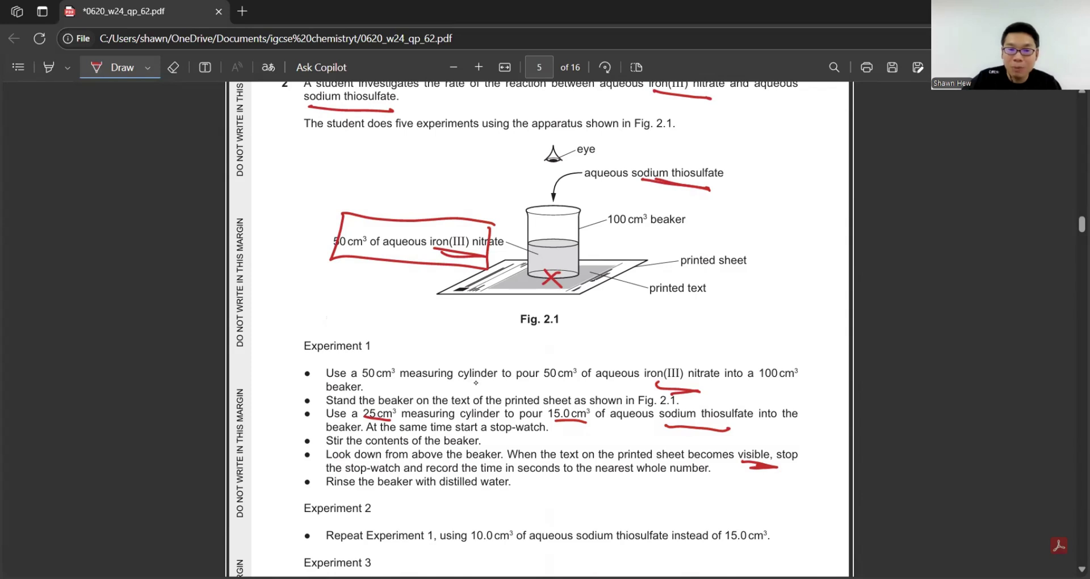
Underline and circle 10.0 cm³ in Experiment 2, then circle 7.0, 6.0 and 5.0 cm³.
mouse_move(471, 543)
left_mouse_down()
mouse_move(504, 541)
mouse_move(484, 558)
mouse_move(481, 515)
left_mouse_up()
left_click_drag(582, 547, 756, 546)
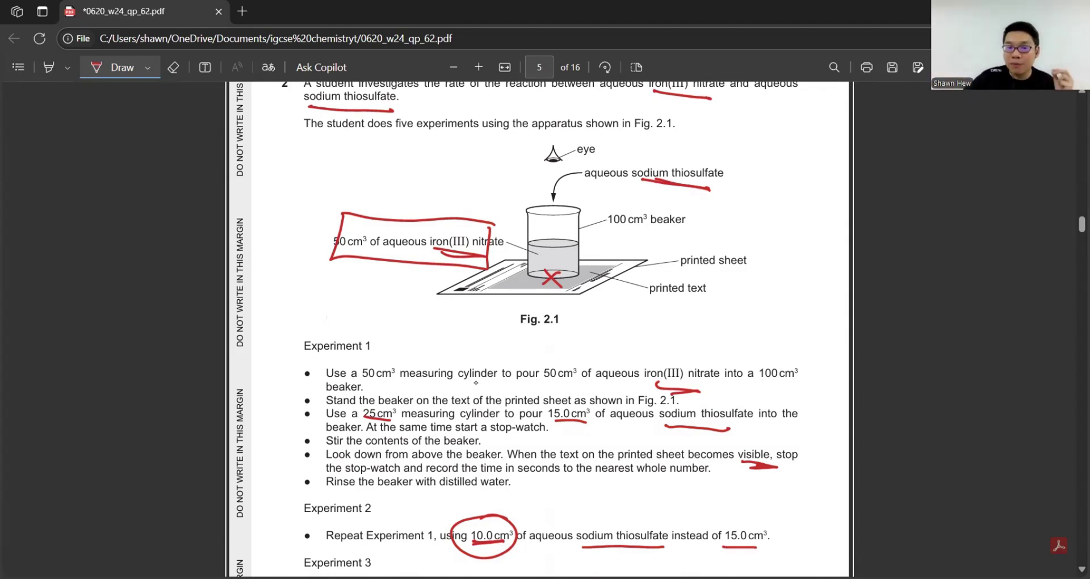
scroll(569, 418, "down", 4)
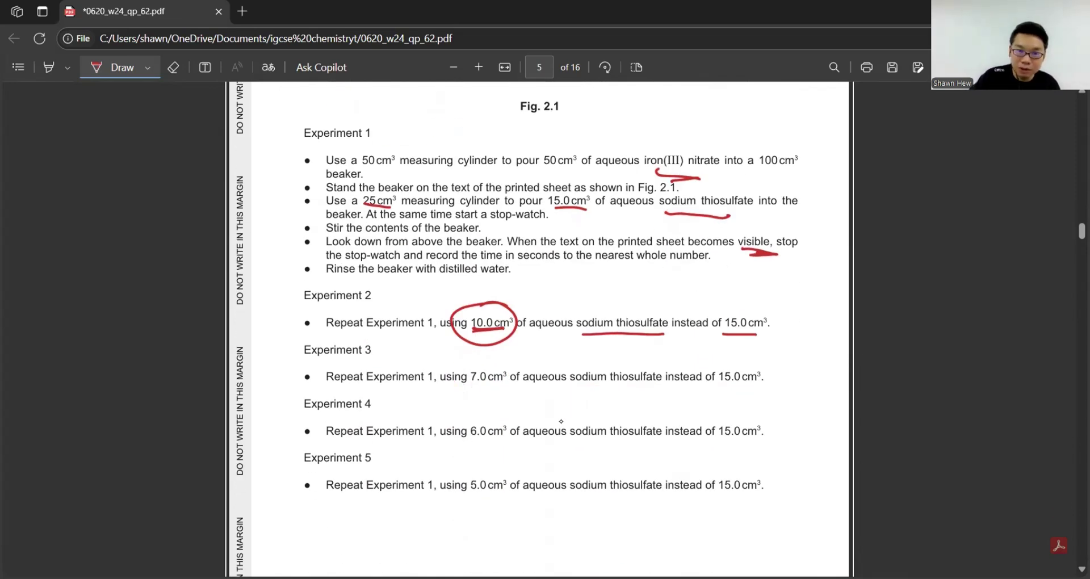
left_click_drag(504, 358, 487, 355)
left_click_drag(498, 417, 482, 414)
left_click_drag(486, 468, 489, 464)
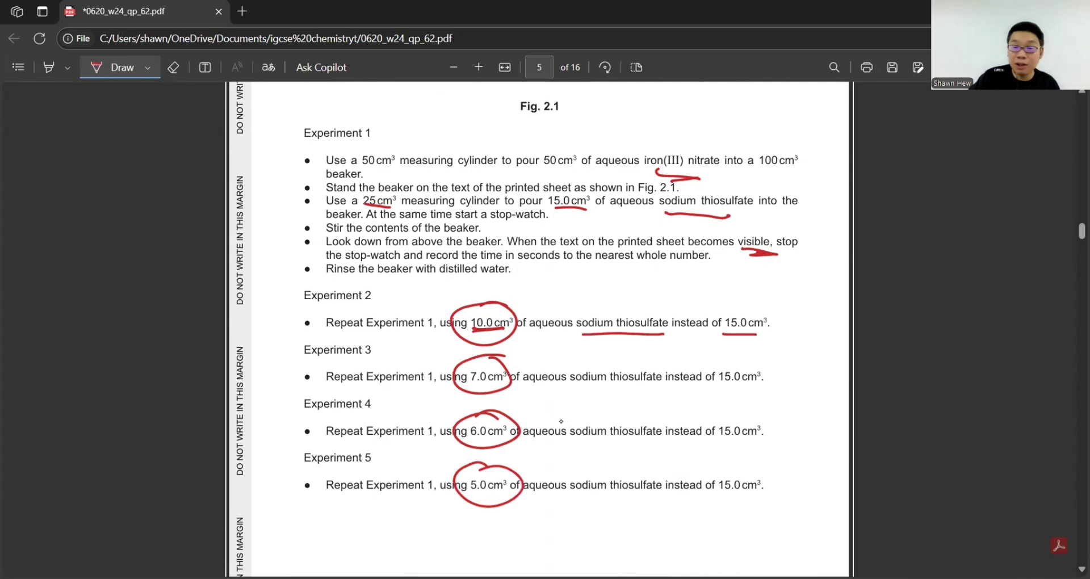
scroll(632, 361, "down", 3)
Zoom out to fit Table 2.1 and write volumes 15.0, 10.0, 7.0, 6.0 and 5.0 cm³.
scroll(636, 356, "down", 12)
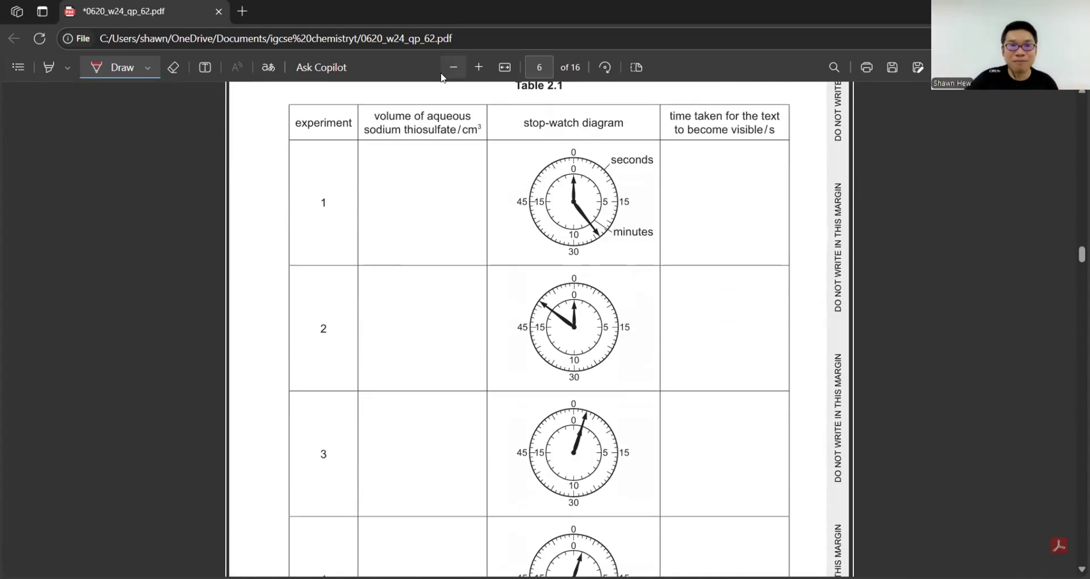
left_click(453, 67)
left_click(453, 67)
scroll(506, 229, "down", 1)
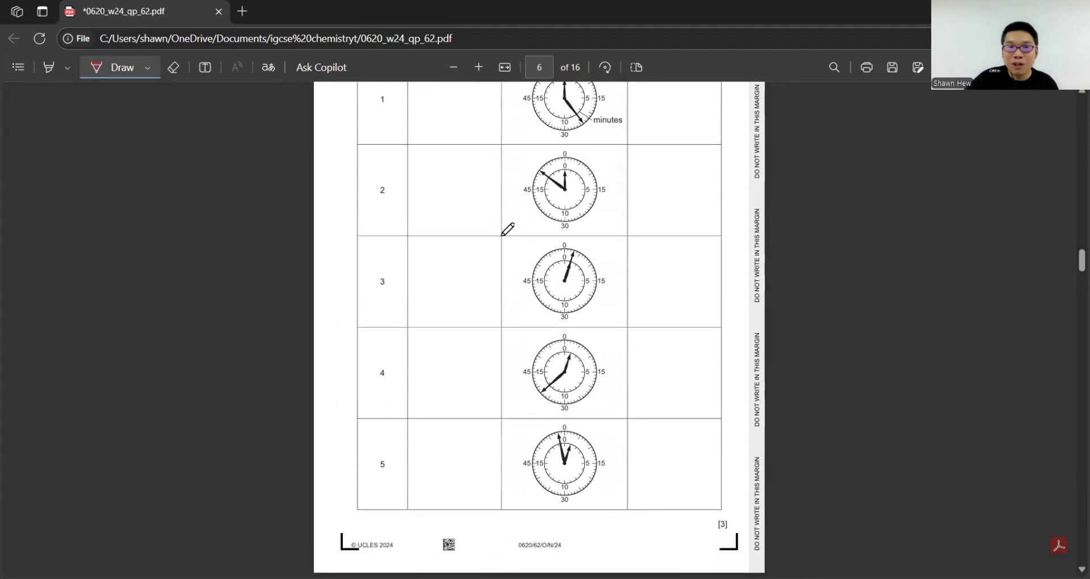
scroll(503, 231, "up", 1)
scroll(494, 235, "up", 1)
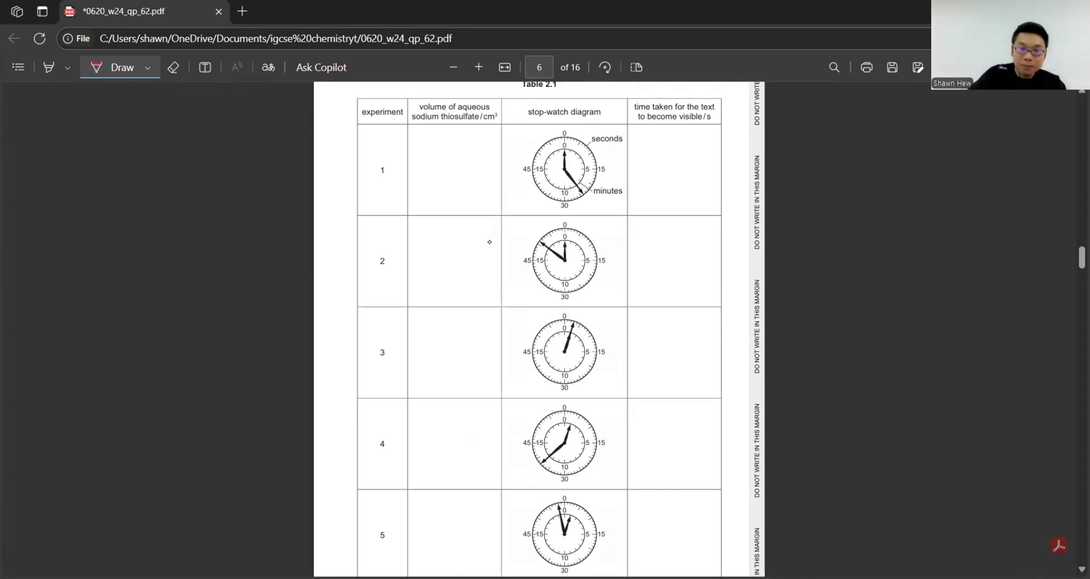
left_click_drag(431, 161, 473, 173)
left_click_drag(433, 261, 473, 270)
left_click_drag(438, 341, 470, 355)
left_click_drag(438, 427, 467, 441)
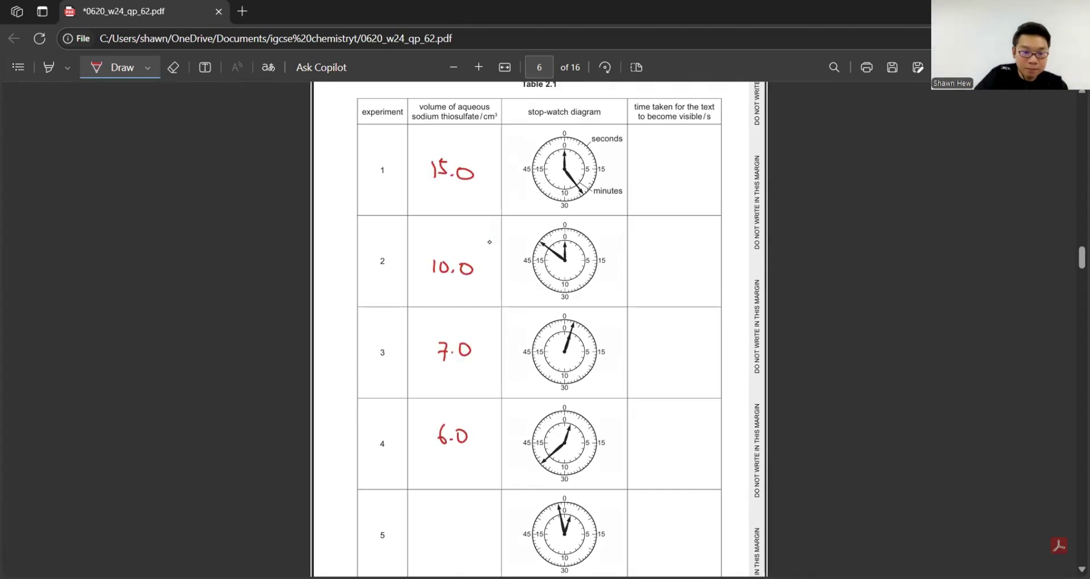
left_click_drag(440, 519, 472, 534)
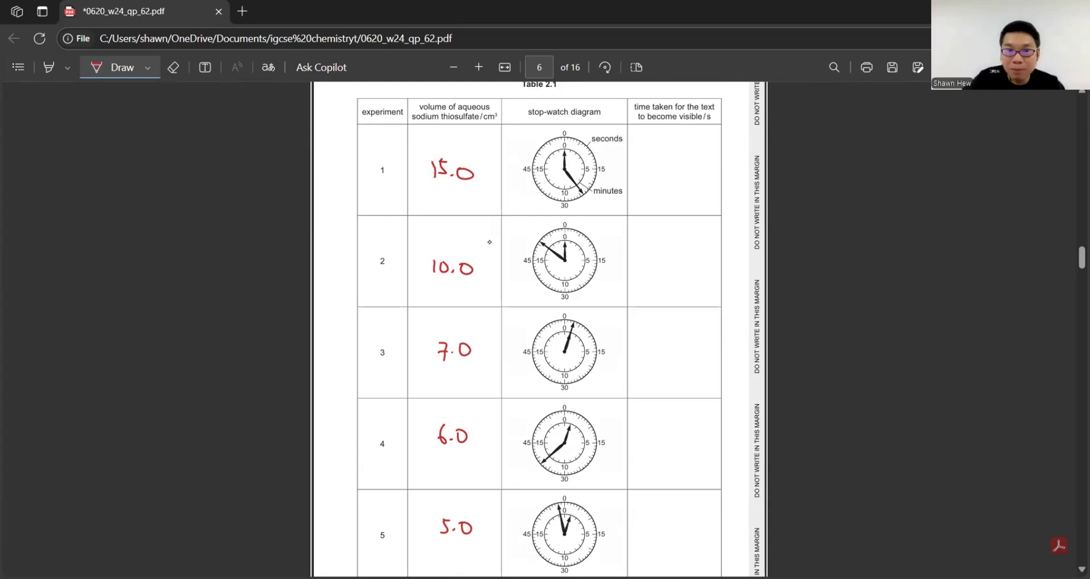
Circle each stopwatch's 0 mark and write times 24 s and 51 s for experiments 1 and 2.
mouse_move(572, 140)
left_mouse_down()
mouse_move(561, 142)
mouse_move(573, 154)
left_mouse_up()
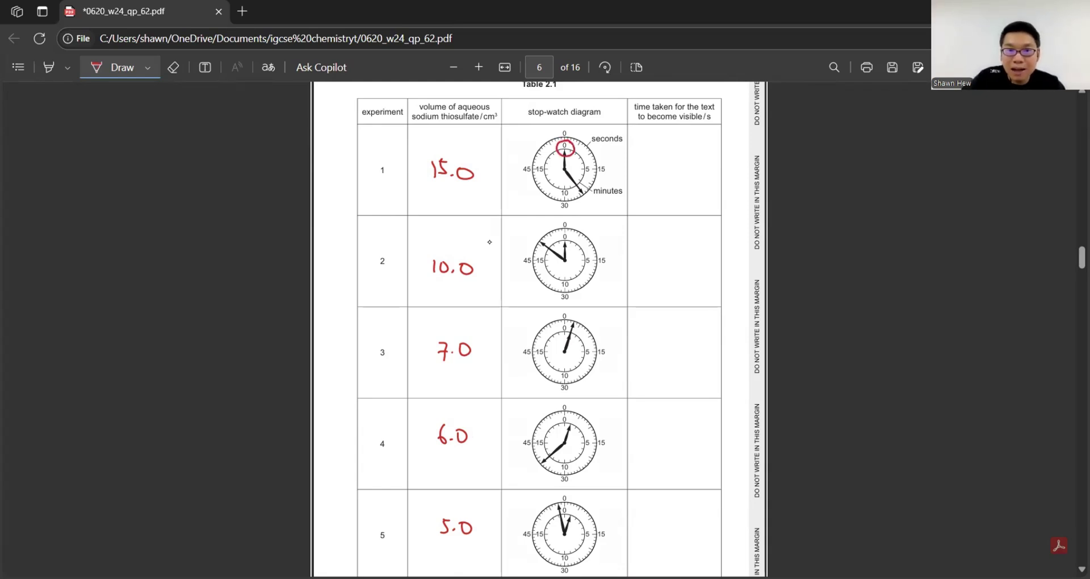
left_click_drag(645, 168, 659, 180)
left_click_drag(666, 162, 669, 191)
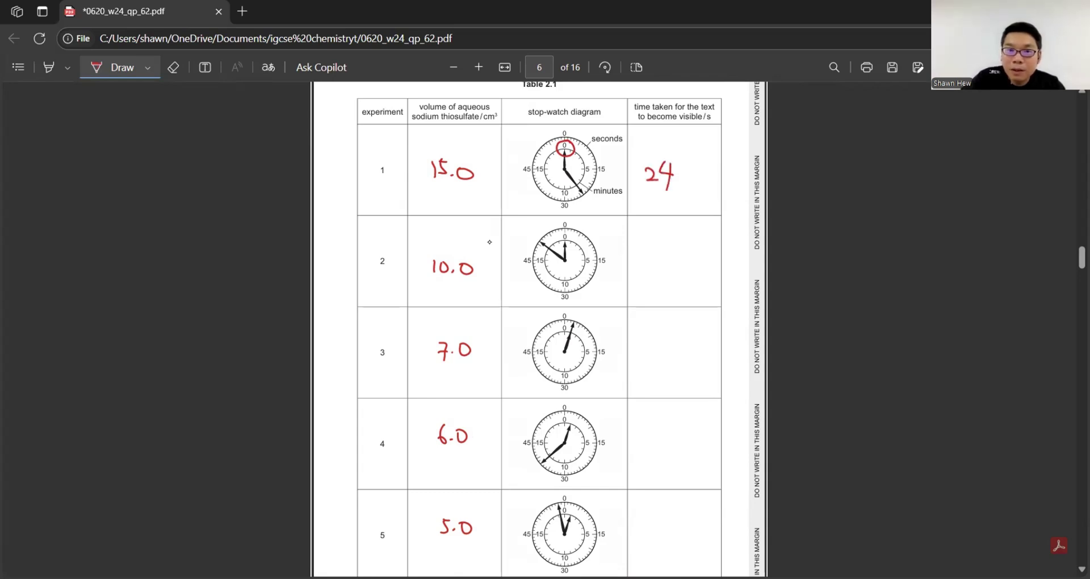
mouse_move(572, 230)
left_mouse_down()
mouse_move(570, 246)
mouse_move(575, 229)
left_mouse_up()
mouse_move(650, 265)
left_mouse_down()
mouse_move(666, 266)
mouse_move(650, 278)
left_mouse_up()
left_click_drag(676, 263, 678, 285)
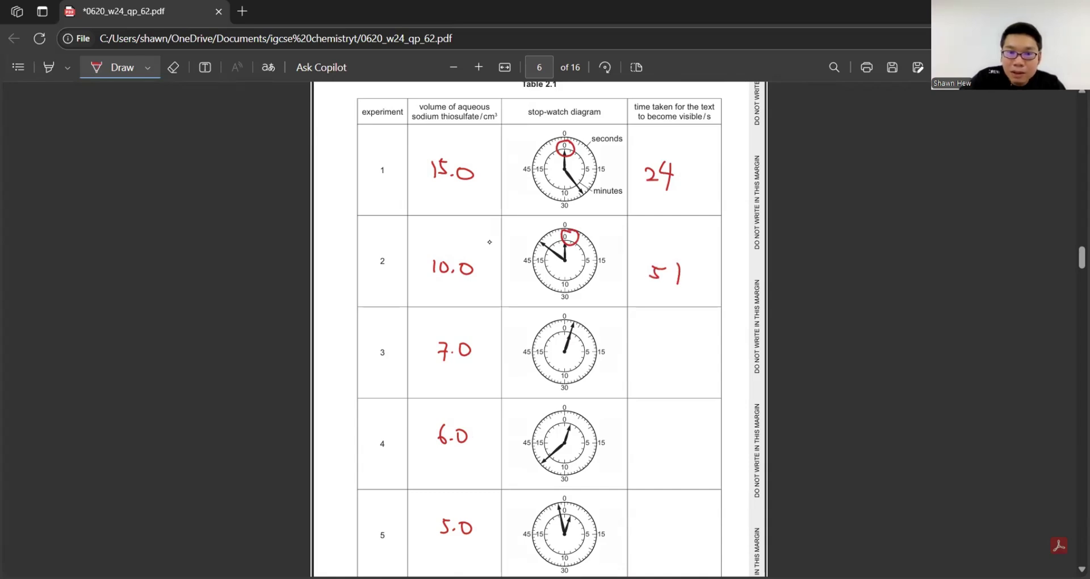
Work out 60 + 3 and write 63 s as experiment 3's time.
mouse_move(569, 323)
left_mouse_down()
mouse_move(567, 336)
mouse_move(598, 318)
mouse_move(577, 316)
left_mouse_up()
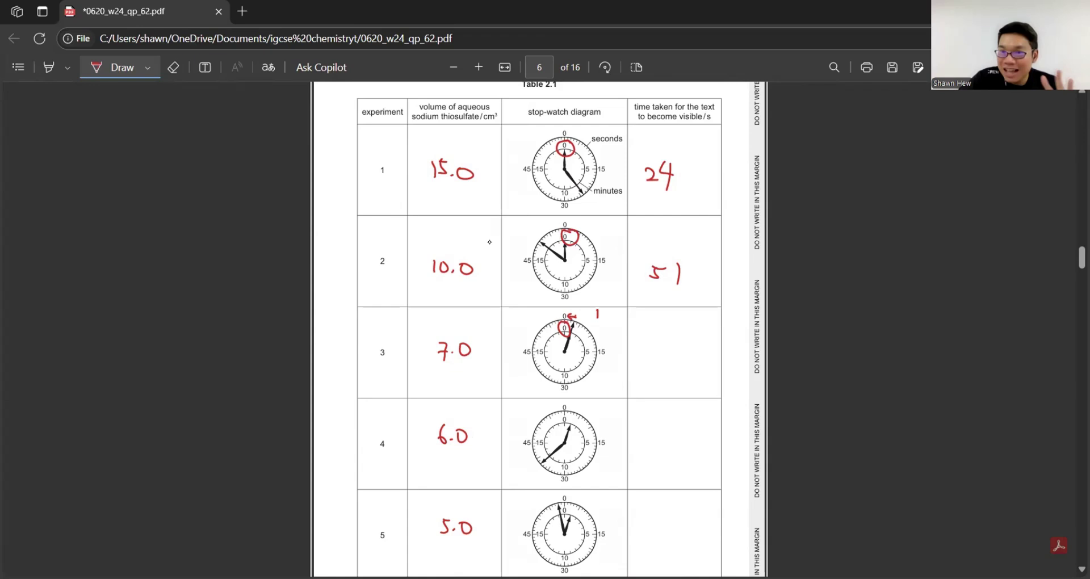
mouse_move(611, 320)
left_mouse_down()
mouse_move(607, 334)
mouse_move(617, 324)
left_mouse_up()
mouse_move(595, 358)
left_mouse_down()
mouse_move(626, 357)
mouse_move(621, 373)
left_mouse_up()
left_click_drag(601, 383, 663, 369)
left_click_drag(671, 346, 673, 366)
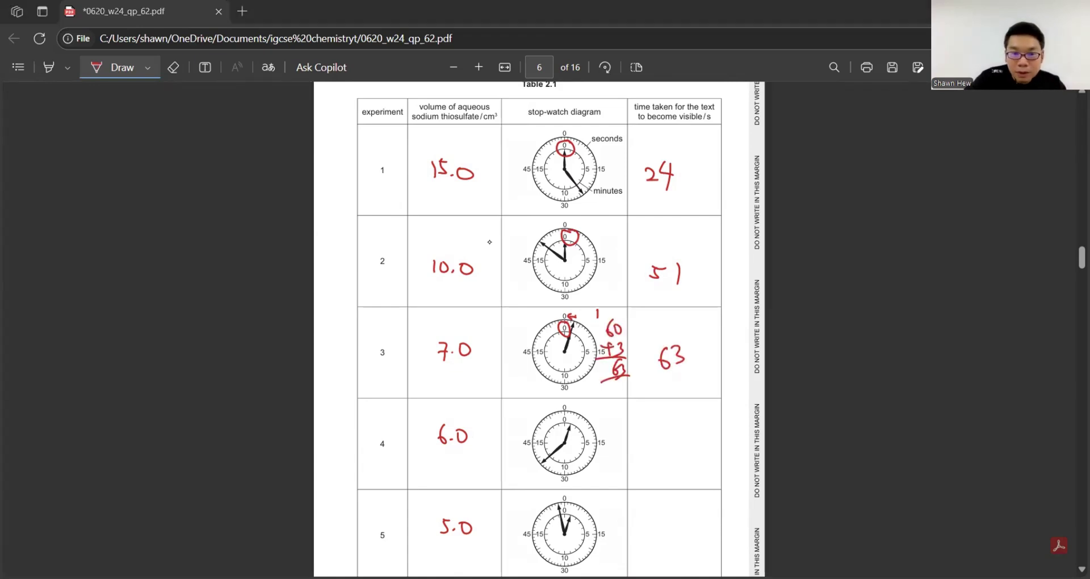
Note one minute plus 38 seconds and write 98 s as experiment 4's time.
mouse_move(608, 405)
left_mouse_down()
mouse_move(606, 417)
mouse_move(620, 409)
mouse_move(573, 420)
left_mouse_up()
left_click(173, 67)
left_click(111, 67)
left_click_drag(551, 465, 547, 478)
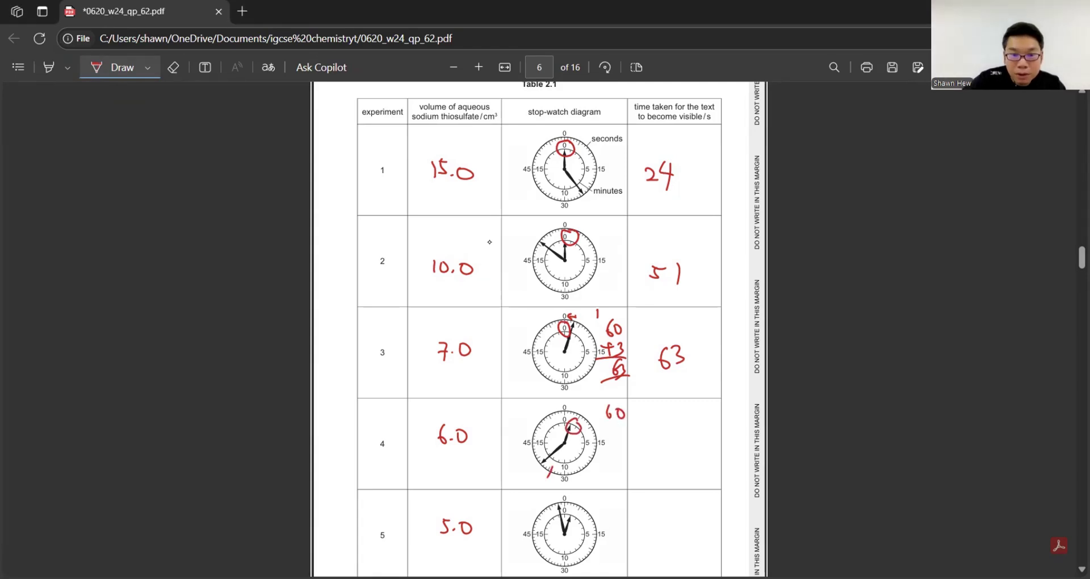
left_click_drag(599, 431, 623, 437)
mouse_move(597, 443)
left_mouse_down()
mouse_move(630, 440)
mouse_move(611, 461)
left_mouse_up()
left_click_drag(620, 445, 617, 458)
left_click_drag(667, 431, 660, 454)
mouse_move(679, 435)
left_mouse_down()
mouse_move(675, 448)
mouse_move(677, 435)
left_mouse_up()
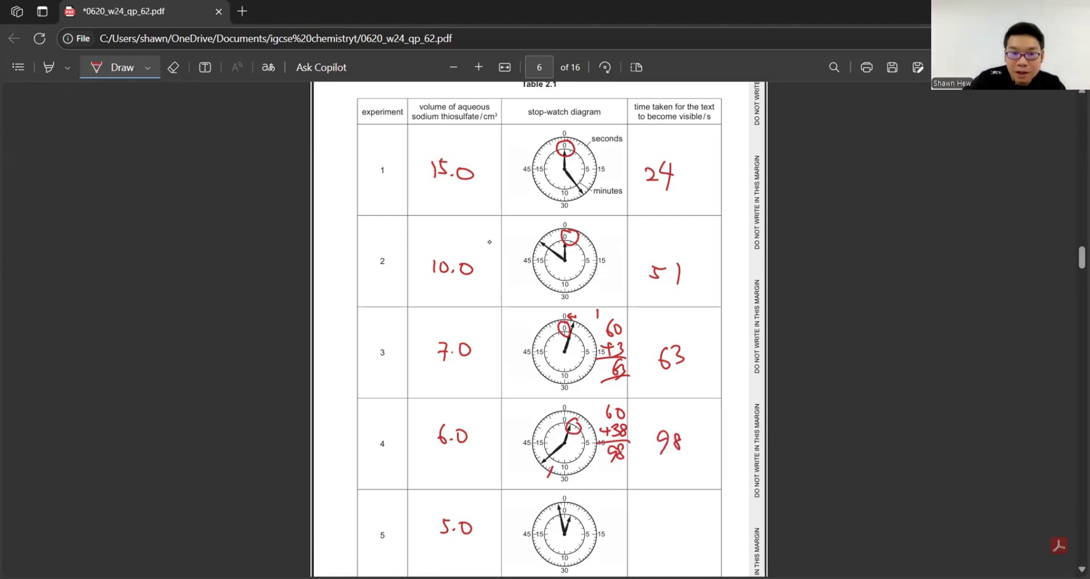
Work out 60 + 58 and write 118 s as experiment 5's time.
left_click_drag(572, 511, 557, 504)
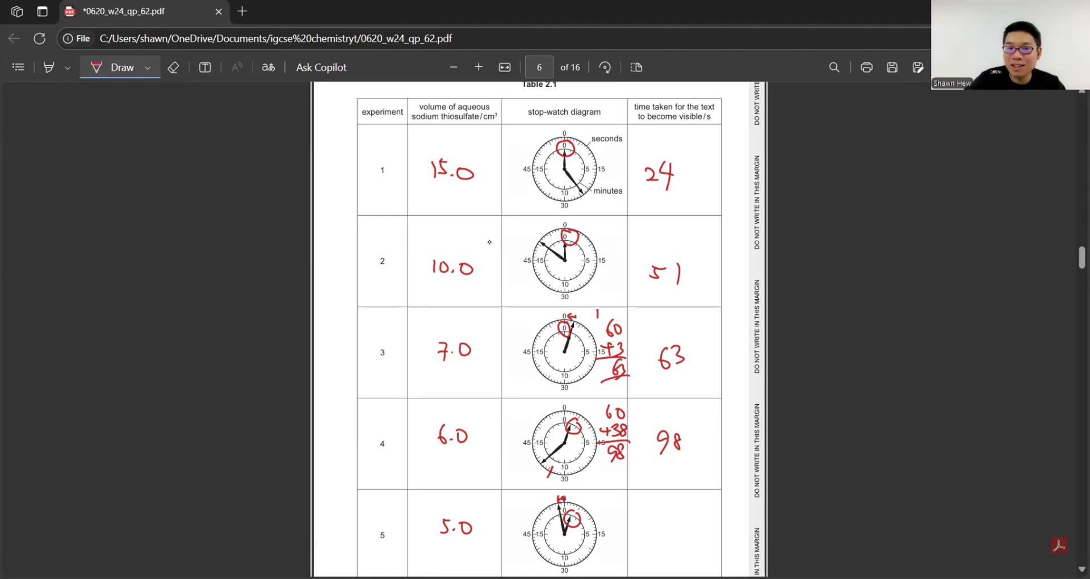
mouse_move(609, 509)
left_mouse_down()
mouse_move(603, 521)
mouse_move(615, 522)
left_mouse_up()
mouse_move(605, 495)
left_mouse_down()
mouse_move(617, 506)
mouse_move(595, 522)
left_mouse_up()
mouse_move(584, 529)
left_mouse_down()
mouse_move(625, 525)
mouse_move(617, 545)
left_mouse_up()
left_click_drag(651, 518, 661, 539)
left_click_drag(676, 512, 672, 513)
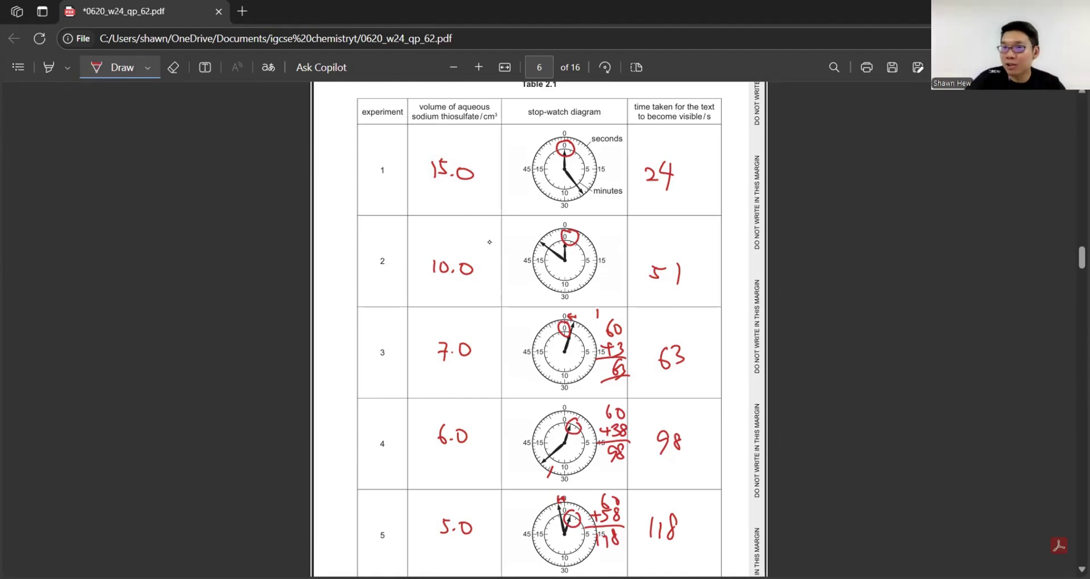
Tick the y-axis gridlines of Fig. 2.2 and label the scale 20 to 120 s.
scroll(489, 242, "down", 10)
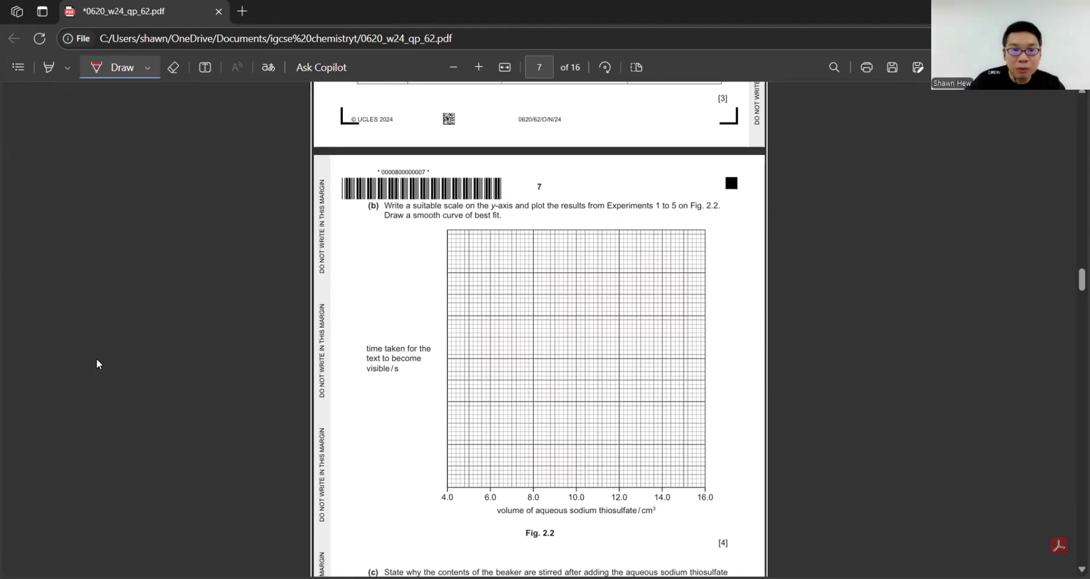
scroll(386, 331, "up", 5)
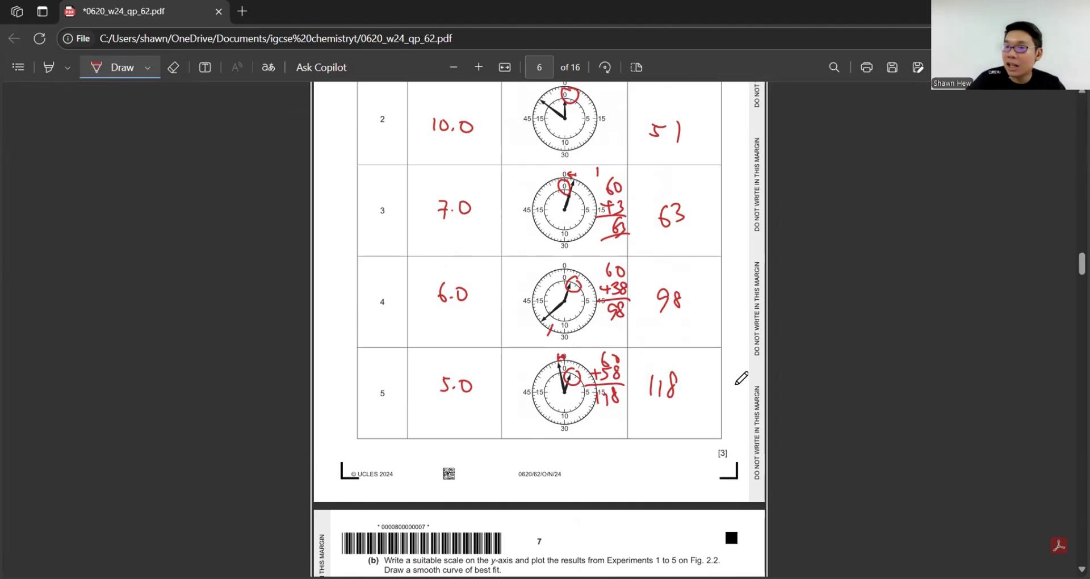
scroll(741, 378, "down", 5)
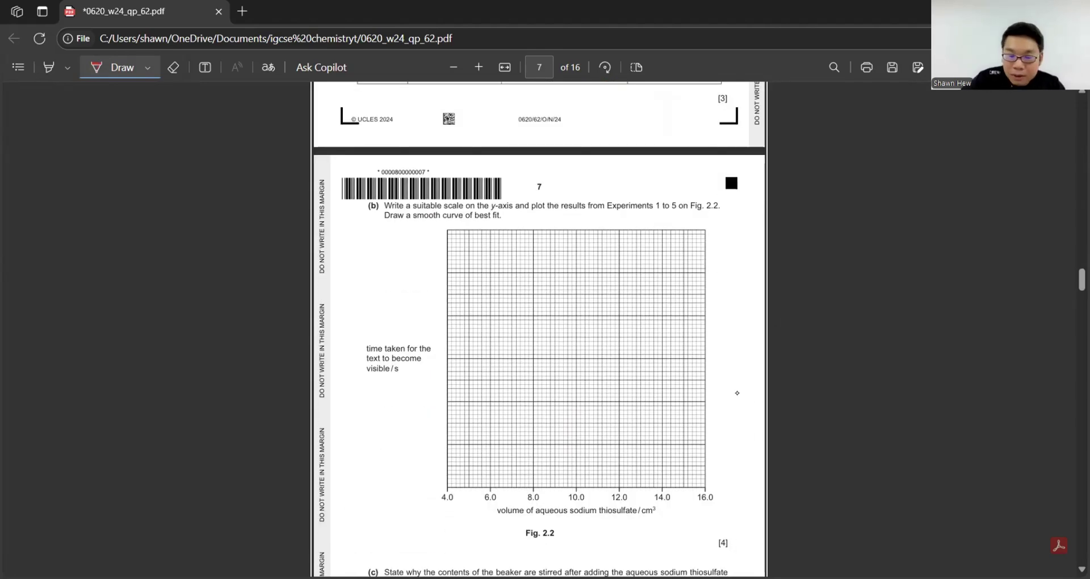
left_click_drag(443, 444, 452, 446)
left_click_drag(445, 403, 453, 404)
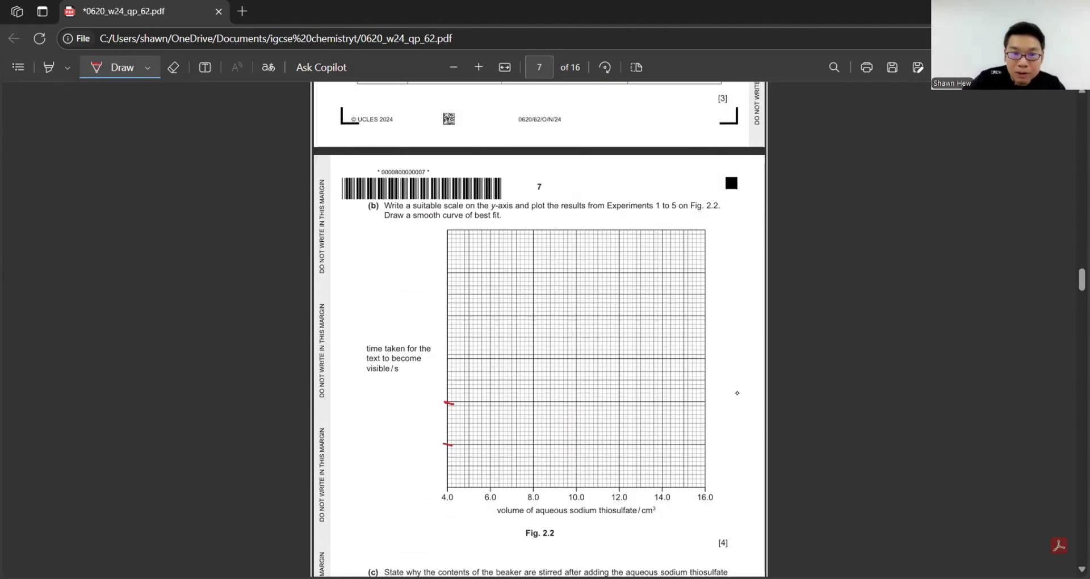
left_click_drag(443, 358, 454, 359)
left_click_drag(443, 315, 454, 316)
left_click_drag(443, 272, 454, 273)
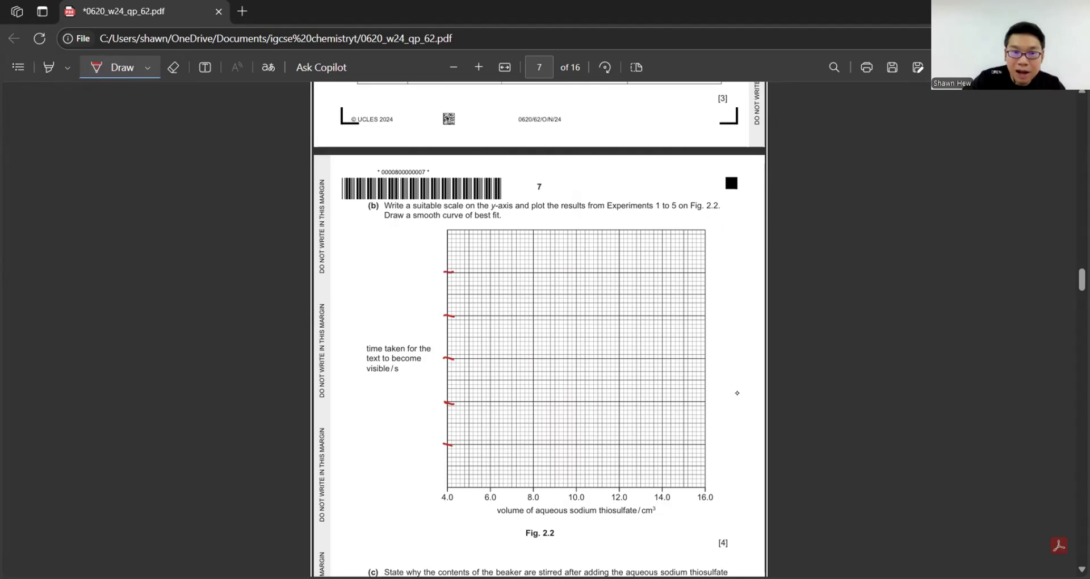
left_click_drag(442, 229, 453, 231)
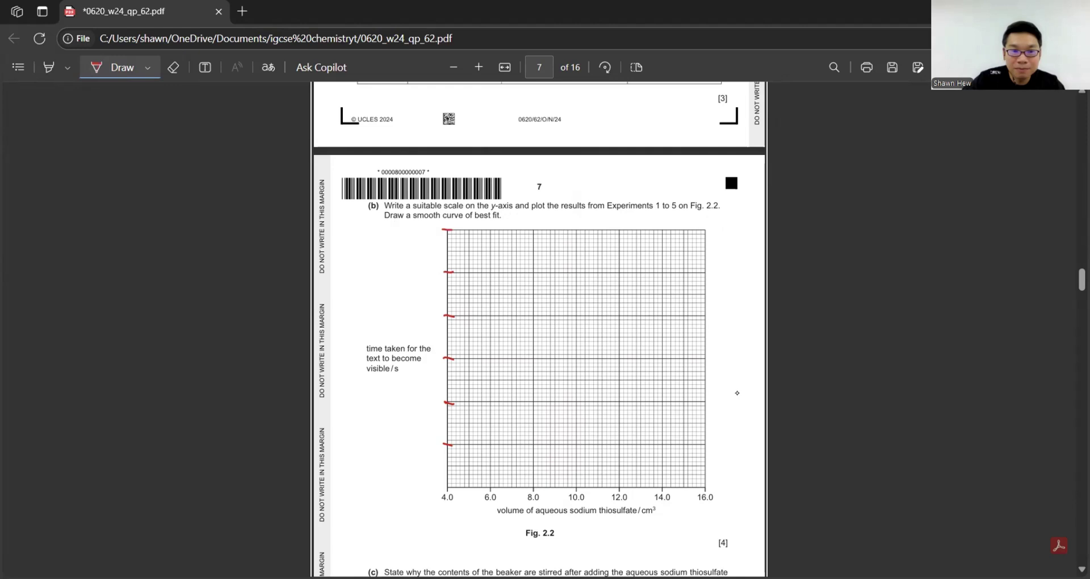
left_click_drag(421, 438, 437, 397)
left_click_drag(426, 355, 437, 275)
left_click_drag(419, 232, 440, 228)
Plot the five data crosses and draw a smooth curve of best fit through them.
left_click(147, 67)
left_click_drag(680, 433, 687, 440)
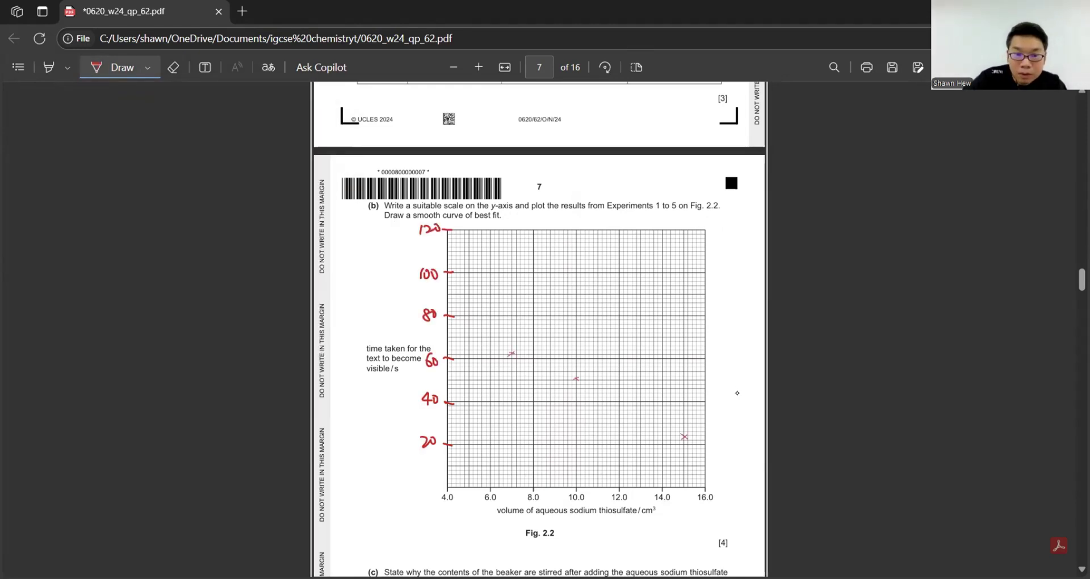
left_click_drag(487, 274, 493, 281)
left_click_drag(493, 274, 486, 280)
left_click_drag(467, 230, 473, 237)
left_click_drag(473, 229, 467, 236)
left_click(173, 67)
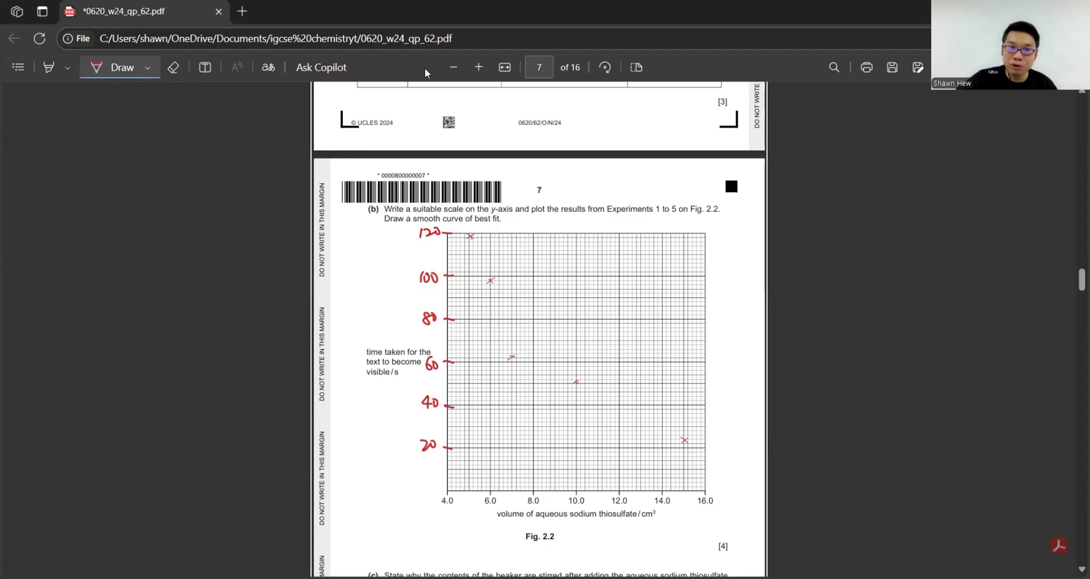
mouse_move(470, 236)
left_mouse_down()
mouse_move(535, 351)
mouse_move(685, 440)
left_mouse_up()
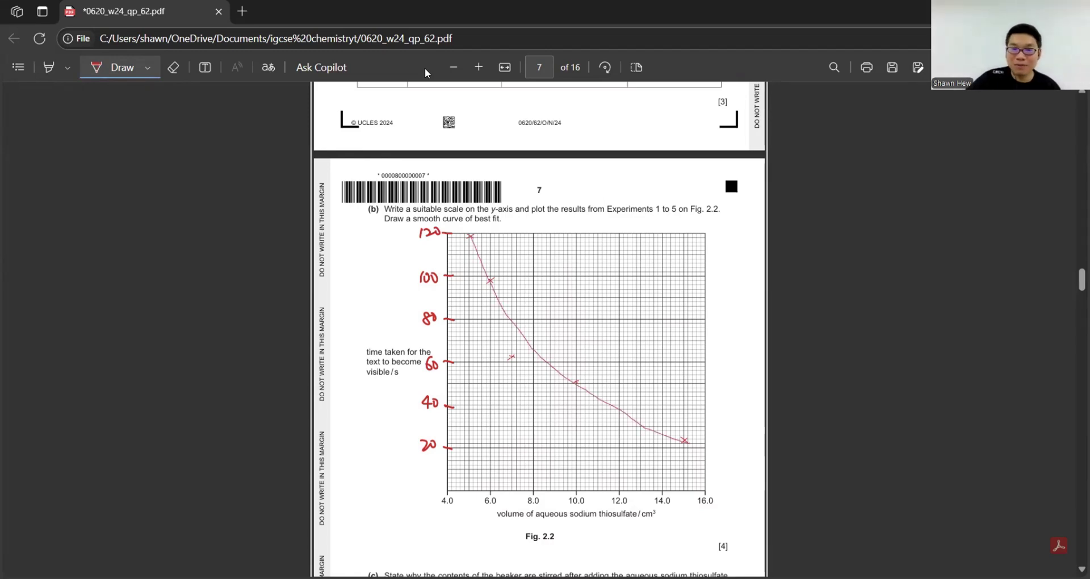
Zoom in and write 'to mix the reactants so concentration is uniform throughout the mixture' for (c).
scroll(454, 438, "down", 4)
key("ctrl+plus")
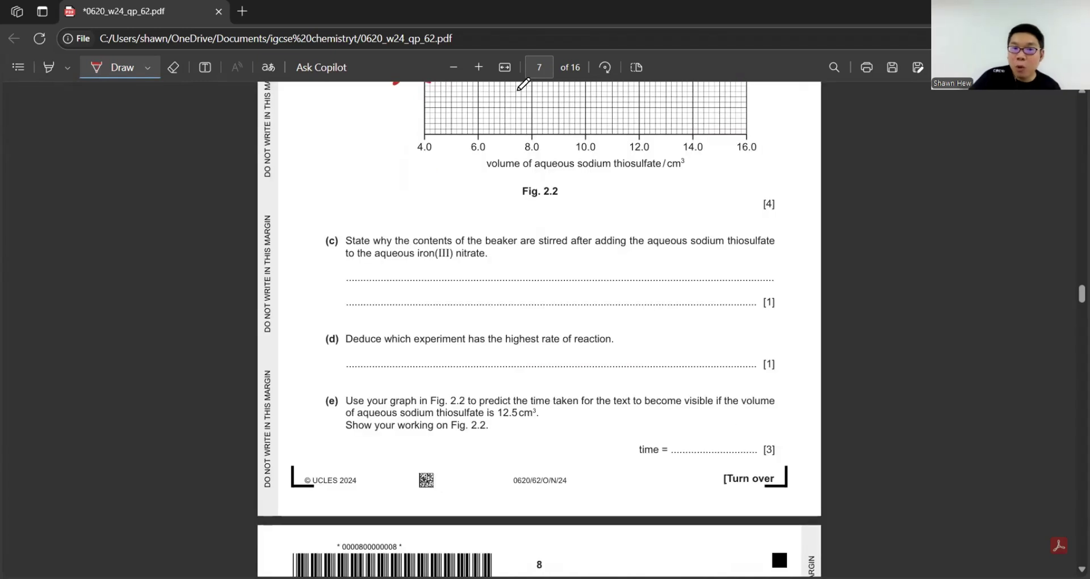
scroll(523, 84, "down", 1)
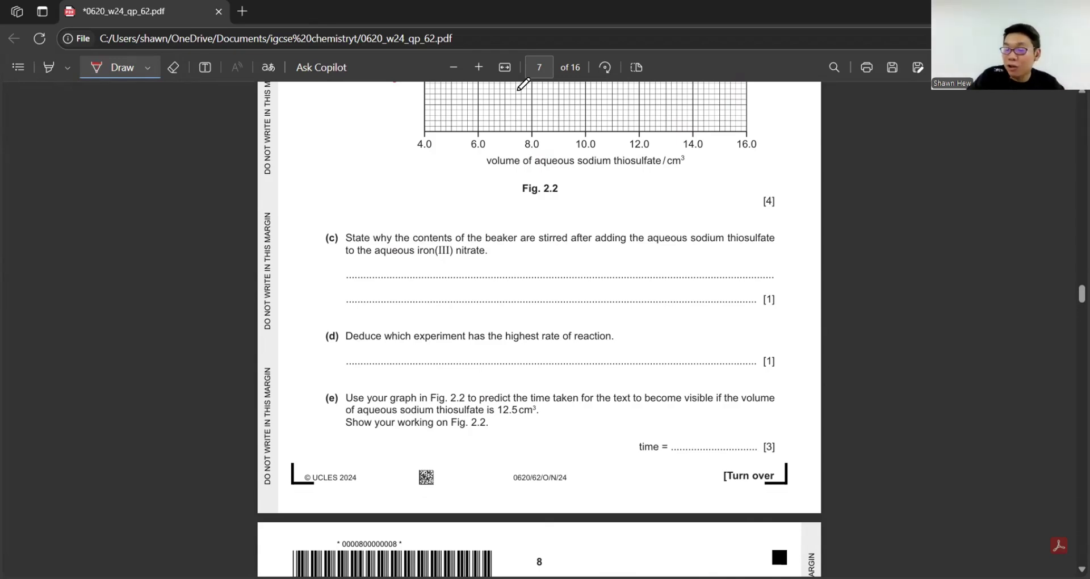
left_click_drag(350, 266, 566, 271)
left_click_drag(355, 294, 737, 287)
left_click_drag(743, 288, 820, 282)
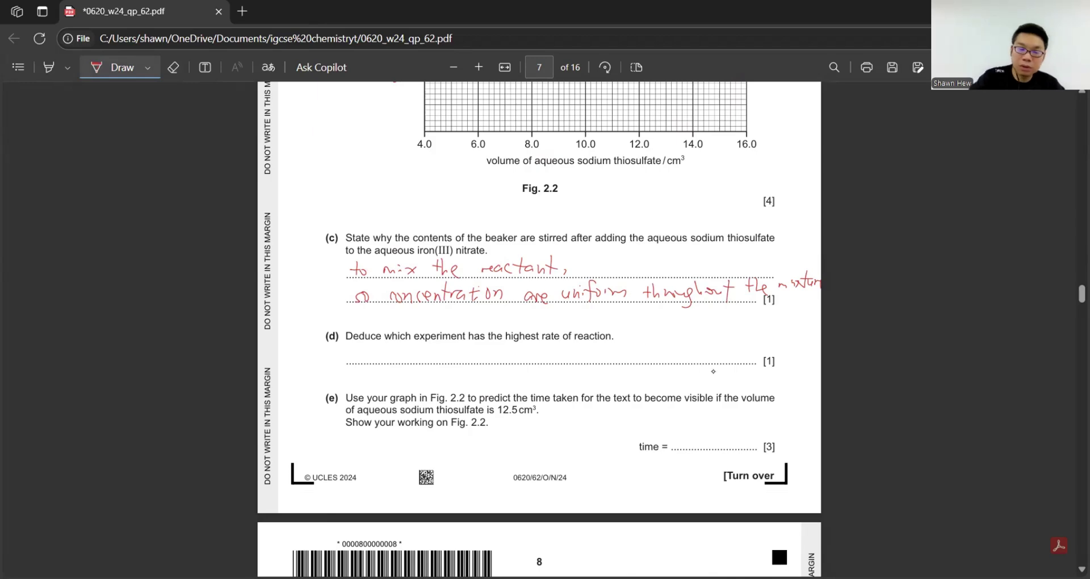
Re-enable the red Draw pen for freehand inking from the Draw dropdown.
scroll(626, 413, "up", 20)
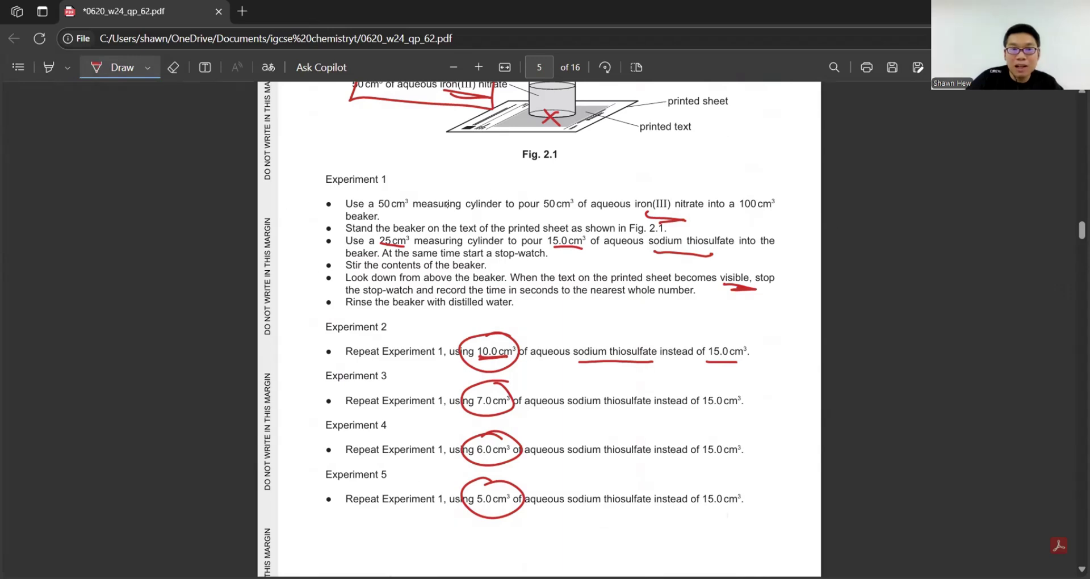
scroll(447, 205, "down", 10)
scroll(29, 311, "up", 3)
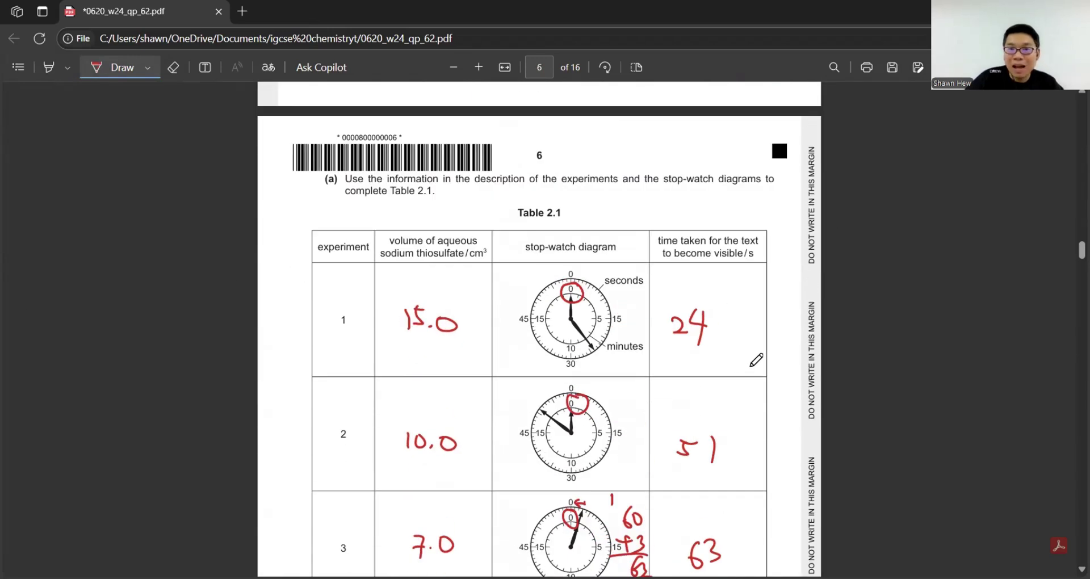
scroll(757, 354, "down", 8)
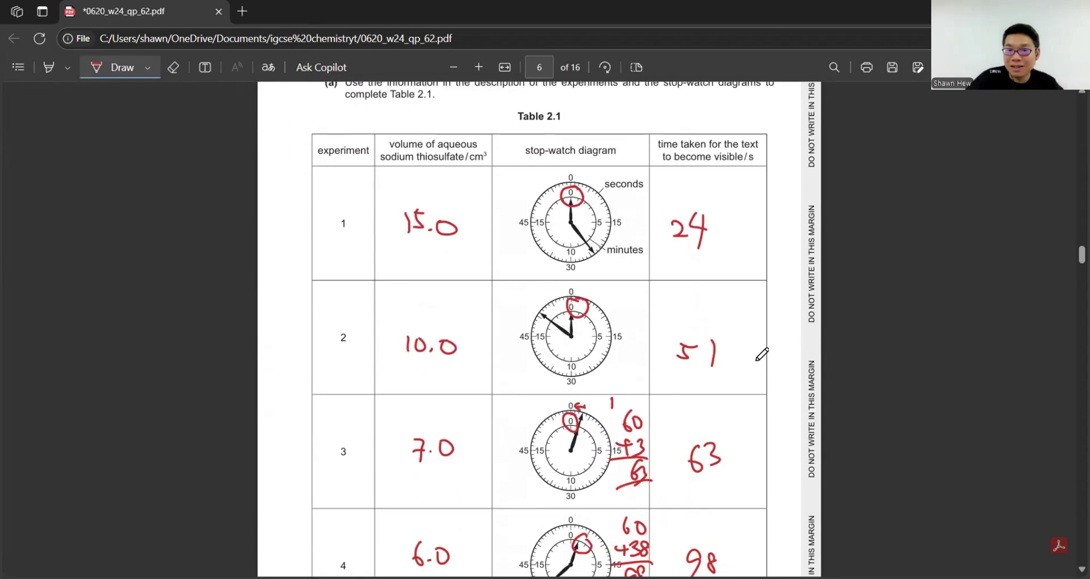
scroll(402, 278, "down", 10)
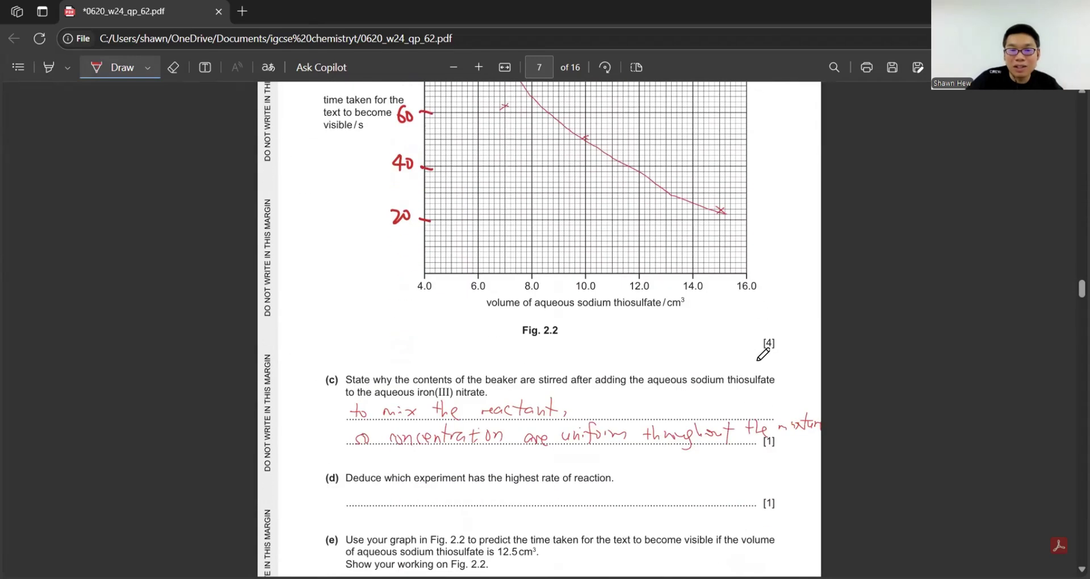
left_click(148, 67)
left_click(158, 330)
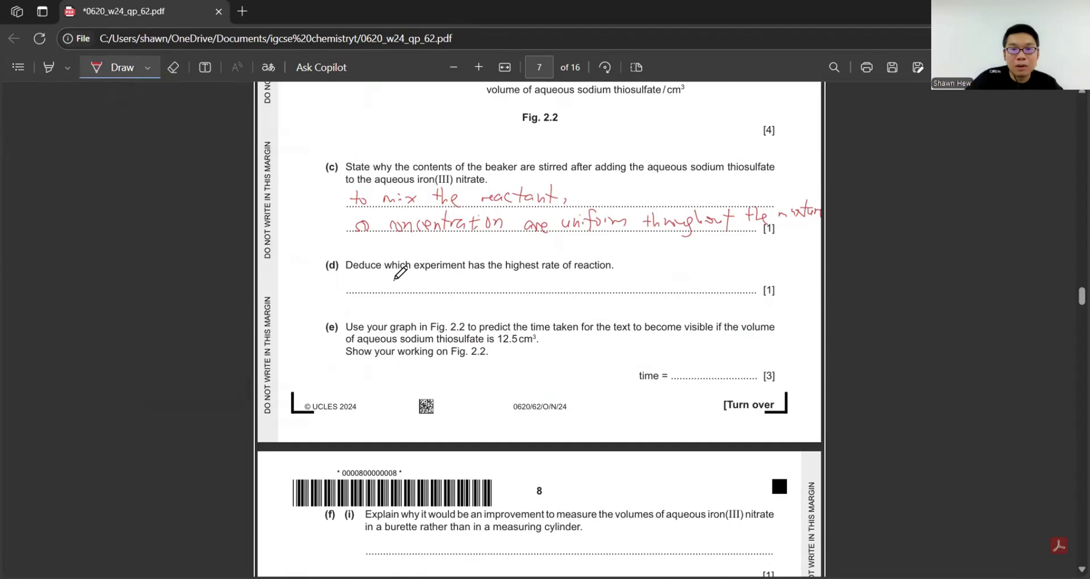
Mark under experiment 1 in Table 2.1 and write 'experiment 1' as the part (d) answer.
scroll(396, 277, "up", 7)
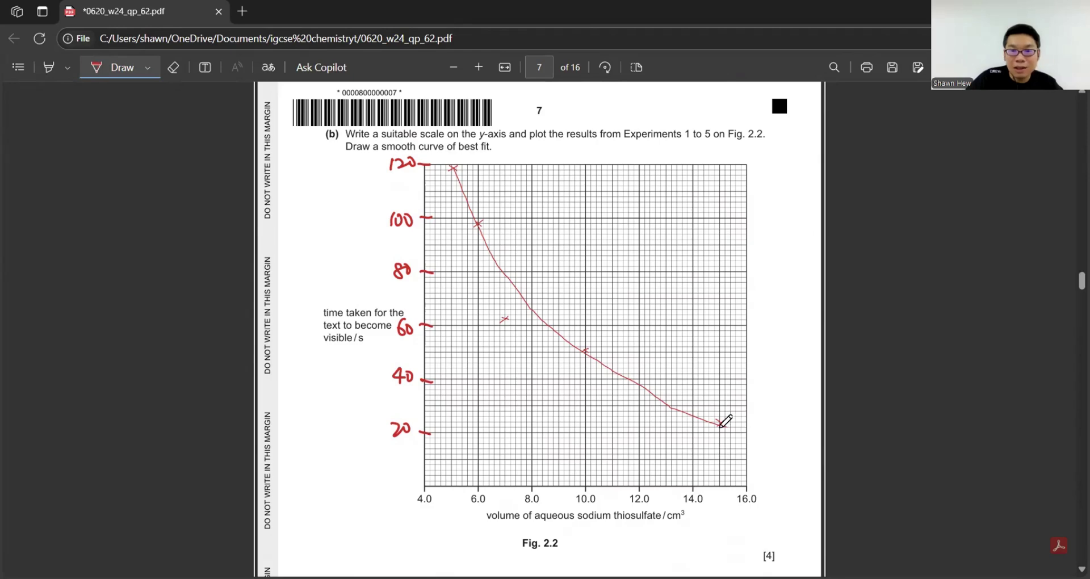
scroll(712, 458, "up", 10)
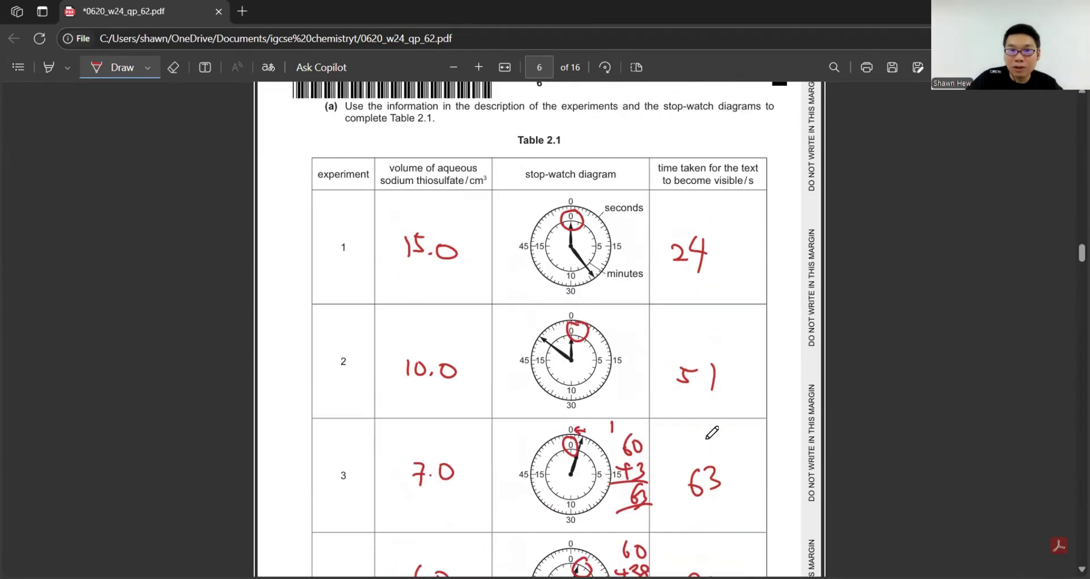
left_click_drag(332, 278, 357, 275)
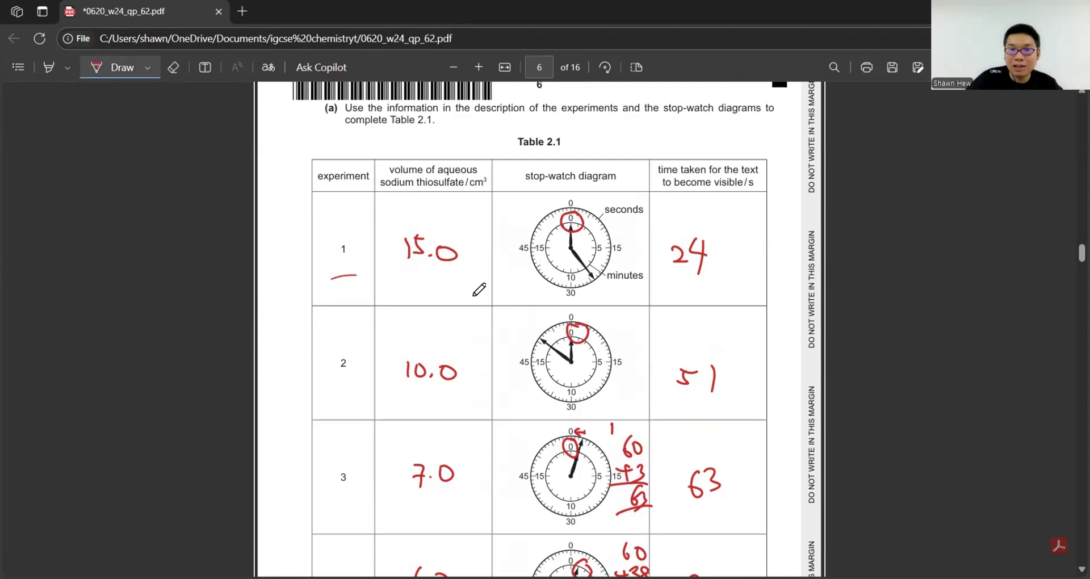
scroll(479, 289, "down", 10)
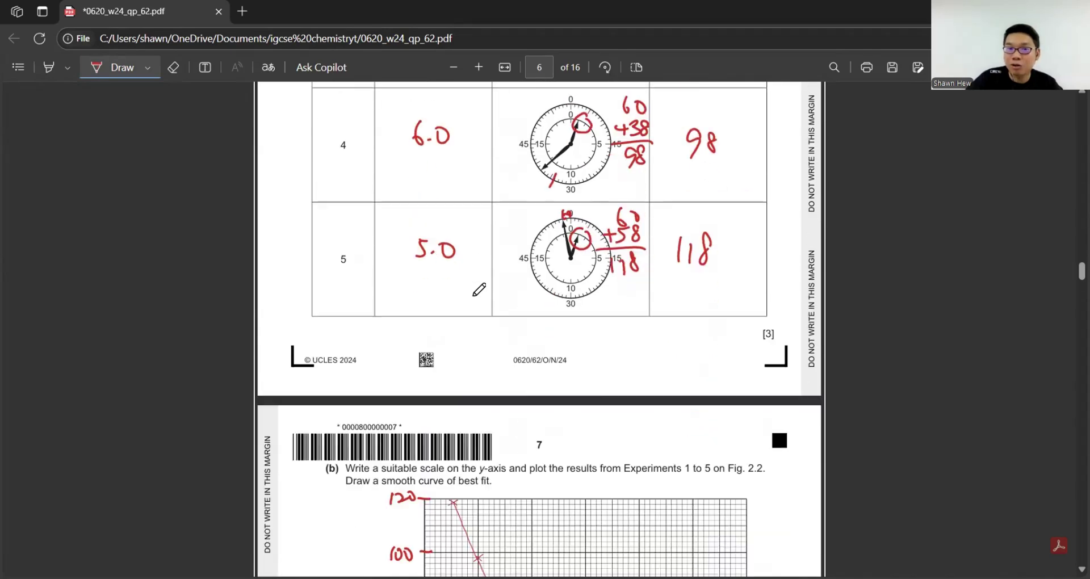
scroll(479, 290, "down", 5)
left_click_drag(364, 424, 465, 425)
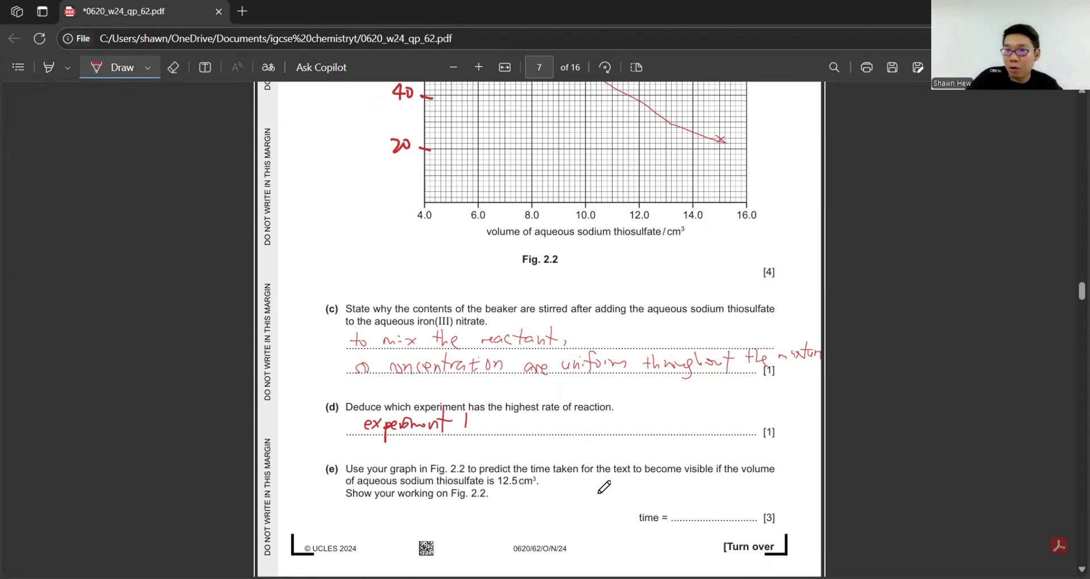
Draw reading lines from 12.5 cm³ to the curve and across, label 34, and answer (e) '34 s'.
scroll(631, 389, "up", 3)
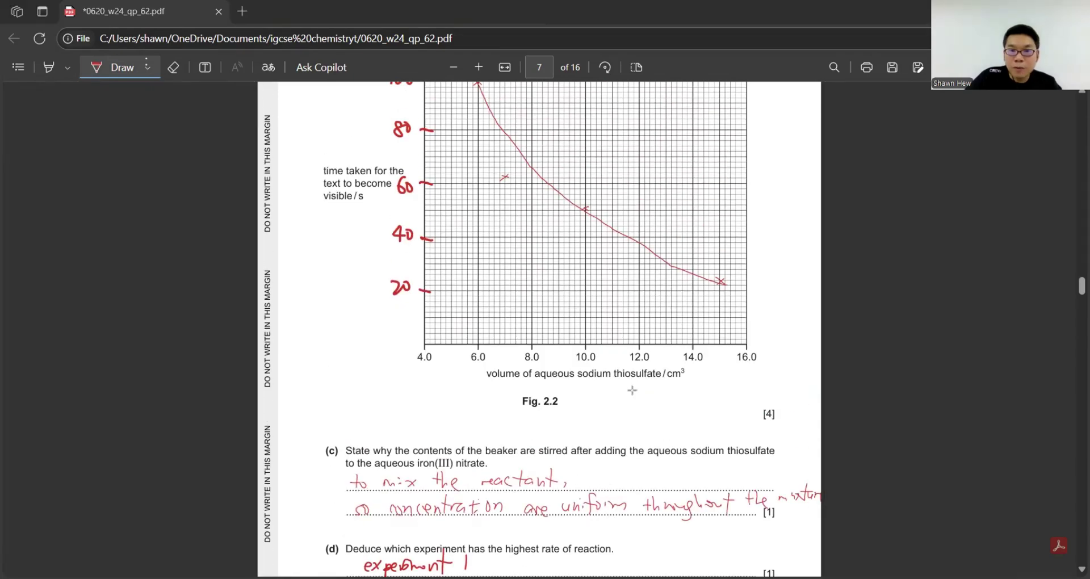
left_click_drag(652, 342, 651, 254)
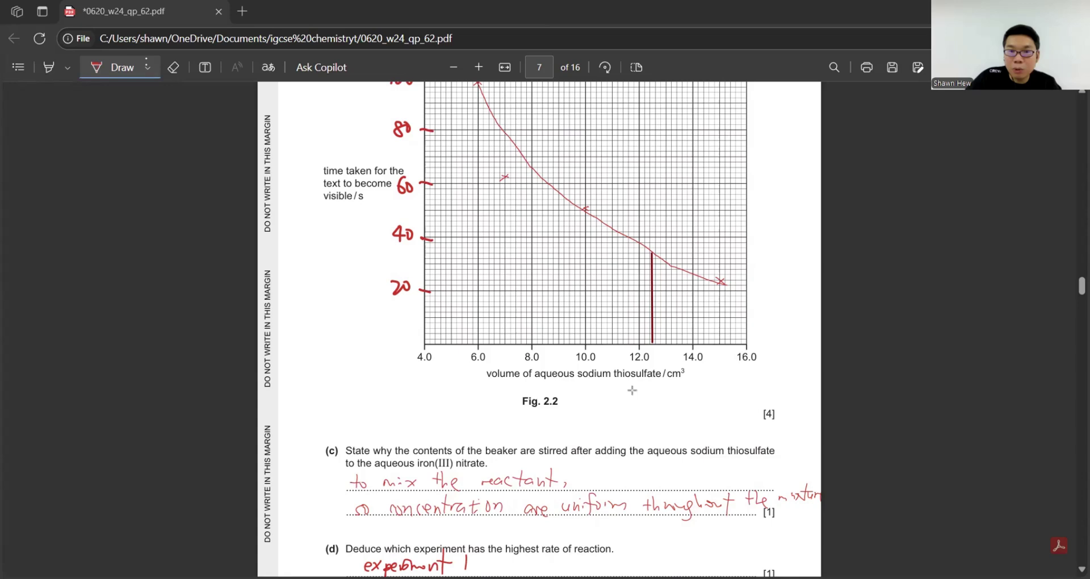
left_click_drag(651, 253, 416, 252)
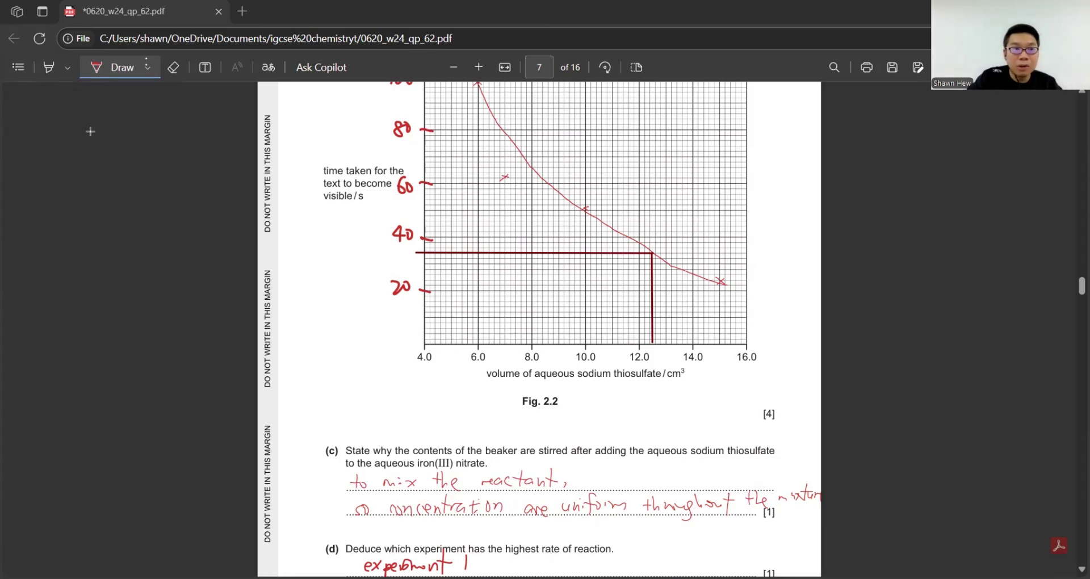
left_click_drag(386, 251, 386, 263)
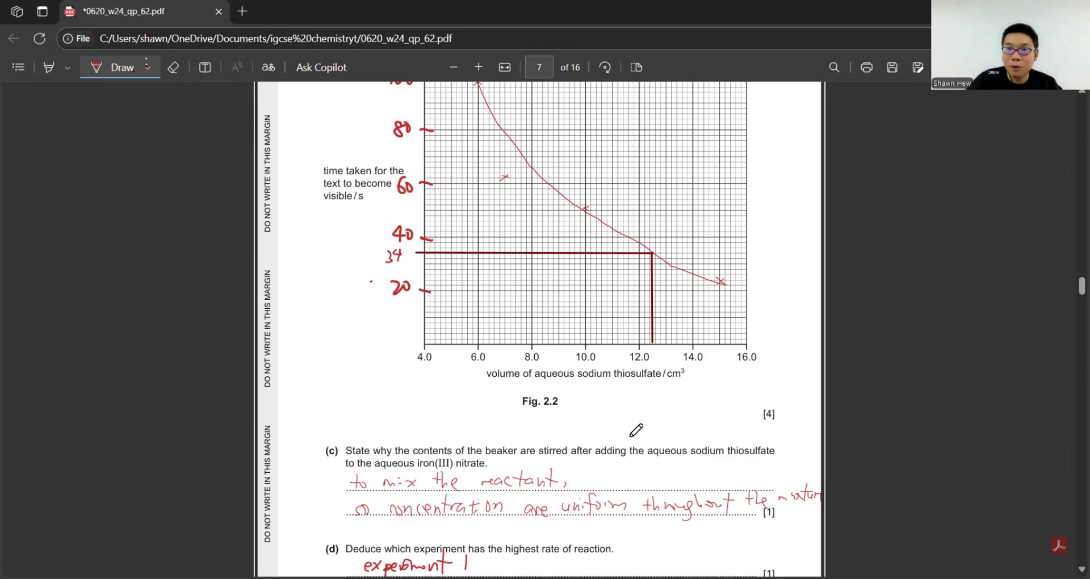
scroll(635, 430, "down", 5)
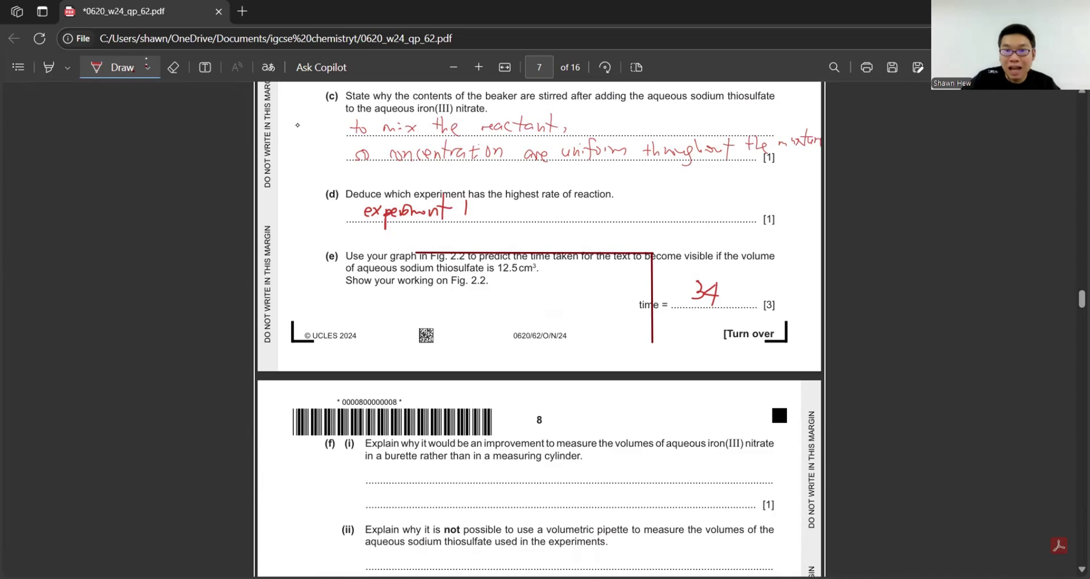
left_click_drag(731, 293, 720, 302)
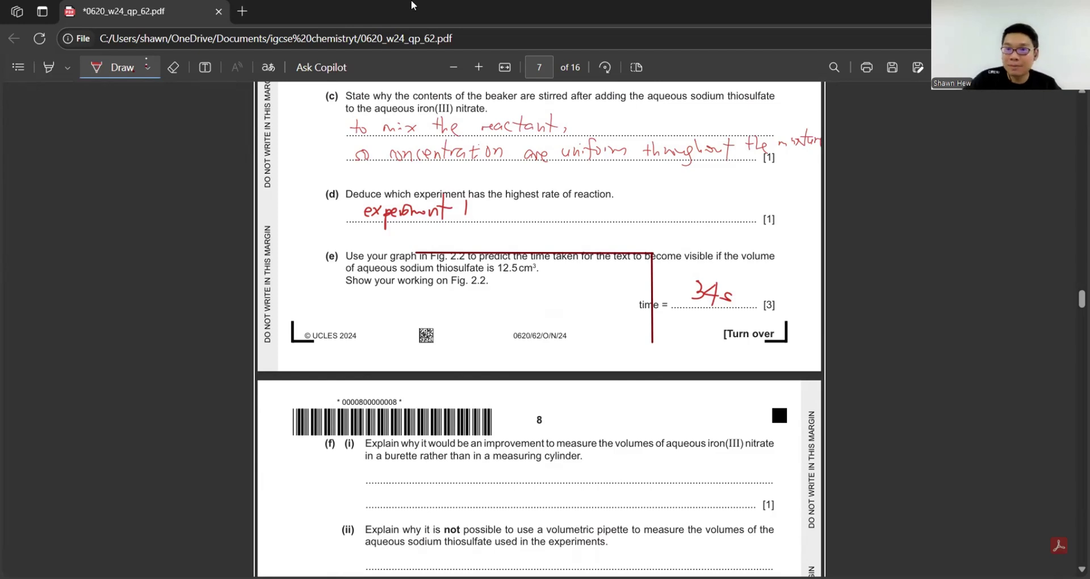
scroll(297, 125, "down", 5)
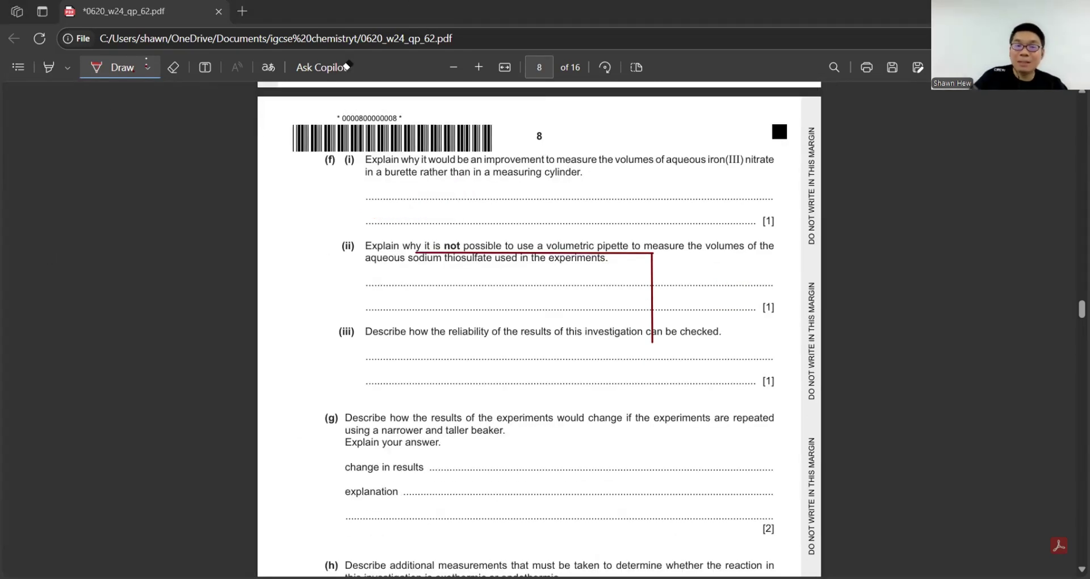
Undo the stray ink line and underline burette and measuring cylinder in part (f)(i).
key("ctrl+z")
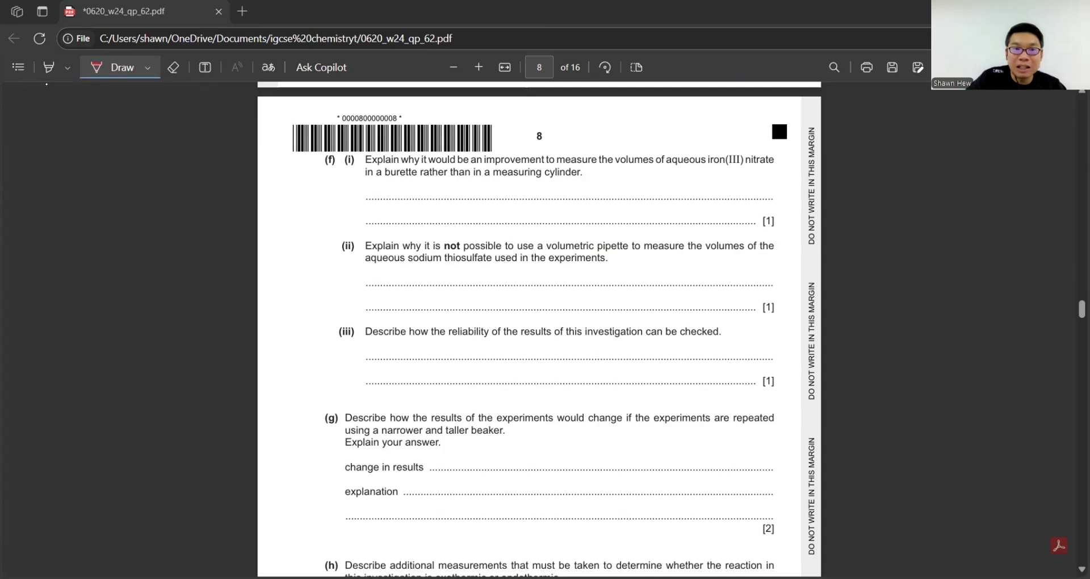
left_click_drag(386, 175, 409, 179)
left_click_drag(502, 181, 574, 188)
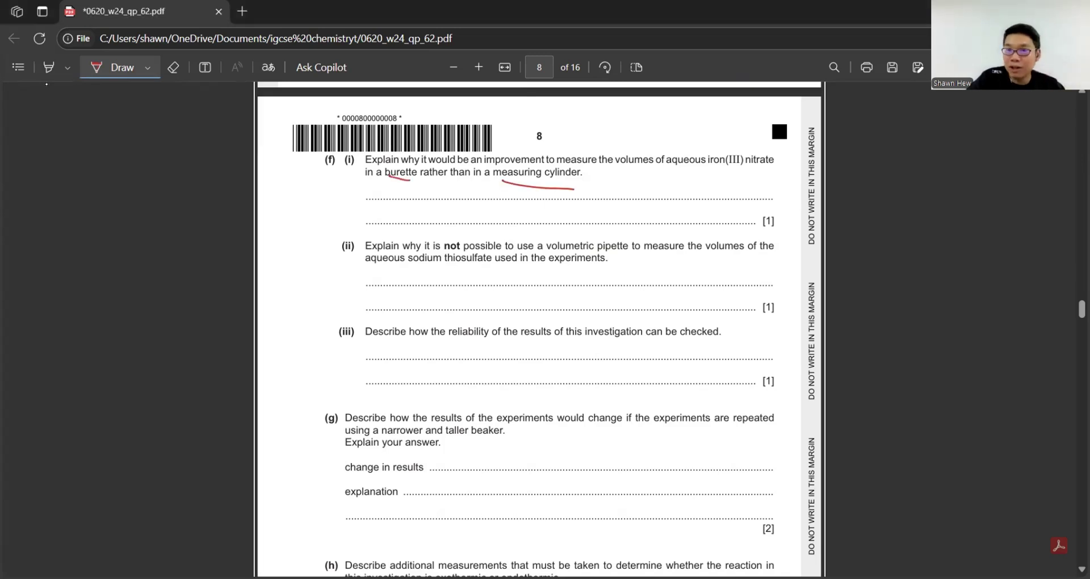
Write 'burette is more accurate' for (f)(i), circle pipette, and answer (f)(ii) about unequal volumes.
mouse_move(366, 200)
left_mouse_down()
mouse_move(369, 221)
mouse_move(628, 213)
mouse_move(614, 221)
mouse_move(632, 260)
left_mouse_up()
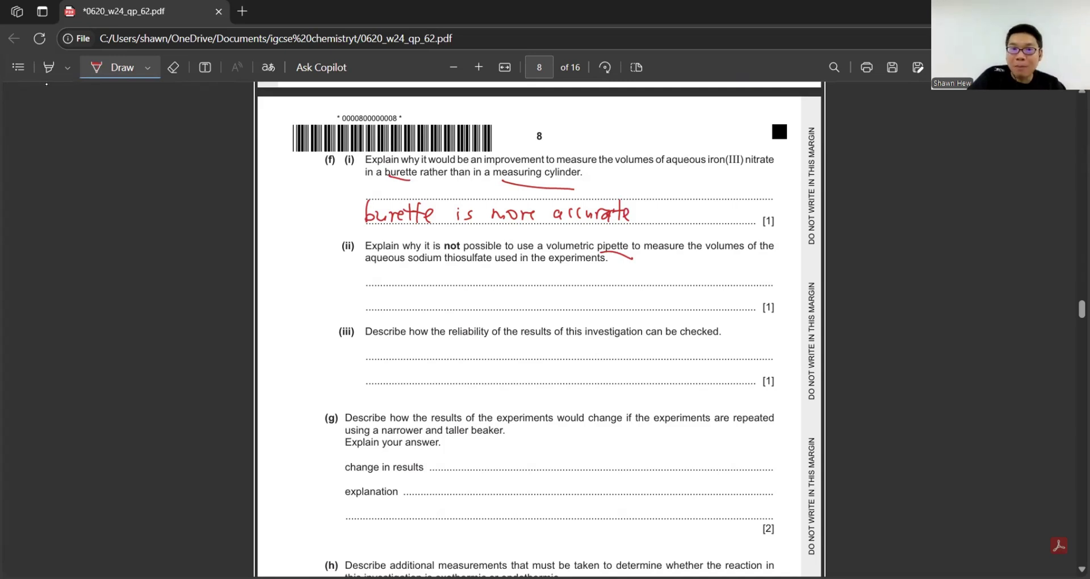
mouse_move(632, 238)
left_mouse_down()
mouse_move(590, 244)
mouse_move(634, 251)
left_mouse_up()
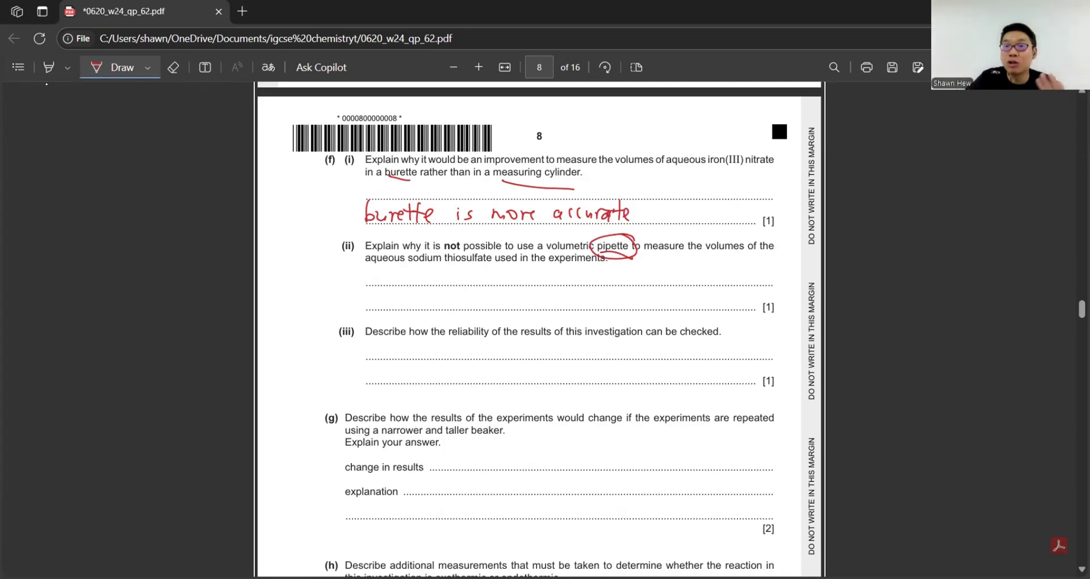
left_click_drag(374, 275, 719, 280)
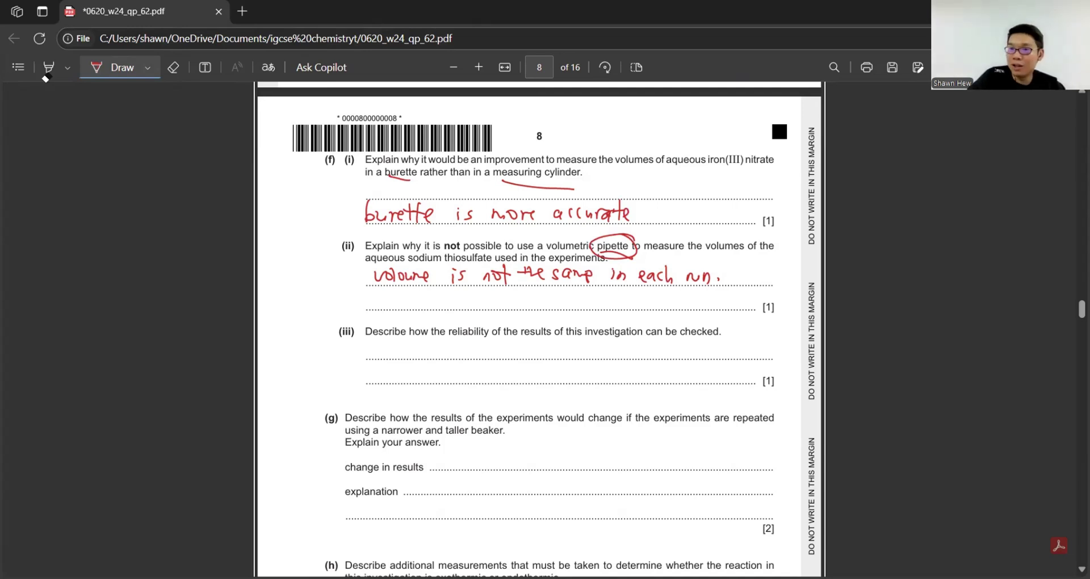
Answer (iii) with 'repeat and compare', underline 'narrower' and 'taller beaker', and sketch two beakers.
left_click_drag(375, 348, 575, 356)
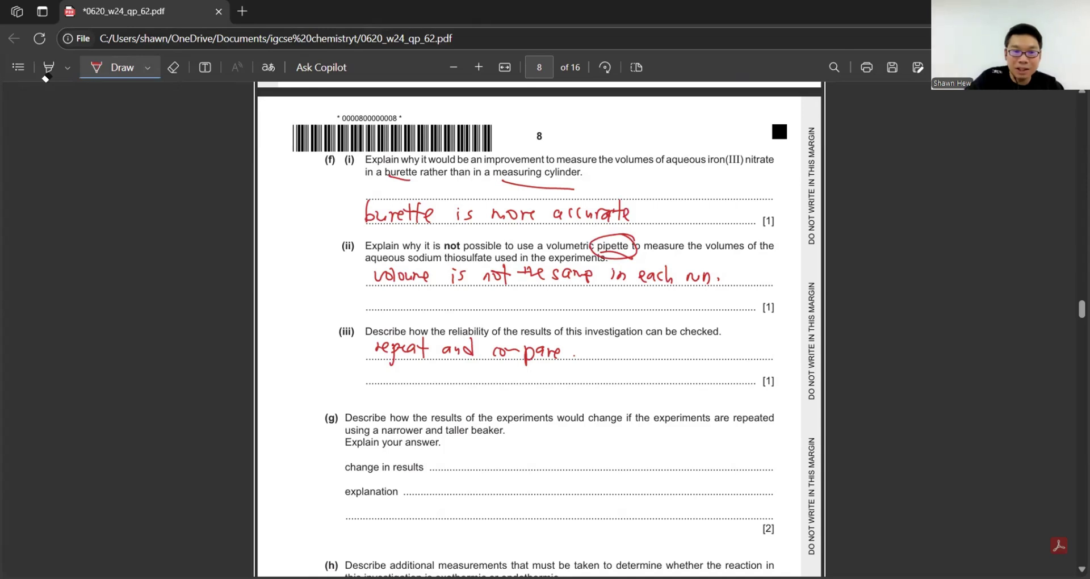
left_click_drag(388, 431, 505, 442)
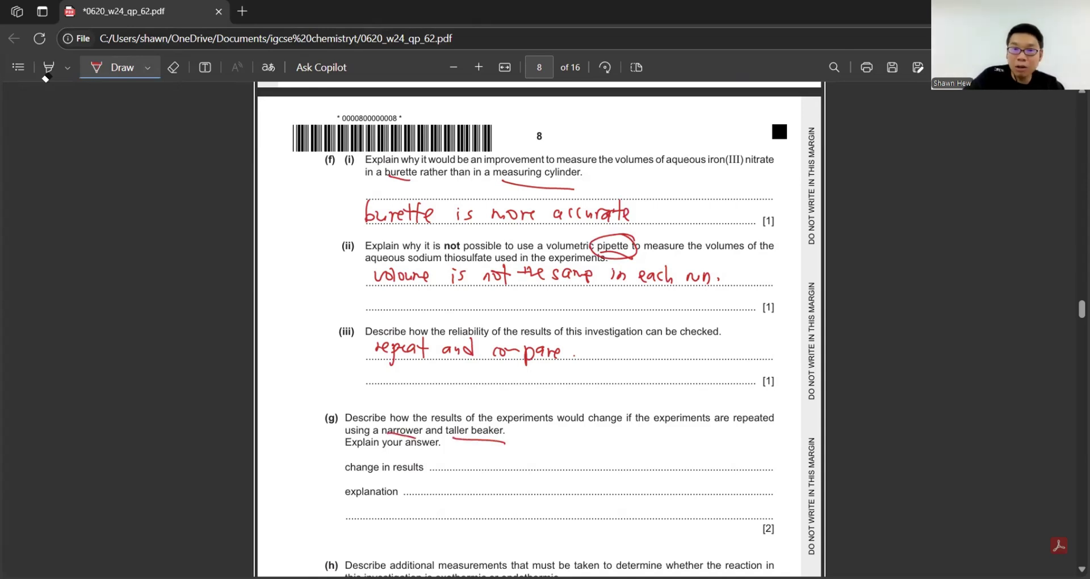
left_click_drag(284, 338, 316, 344)
left_click_drag(325, 364, 378, 372)
left_click_drag(289, 355, 311, 349)
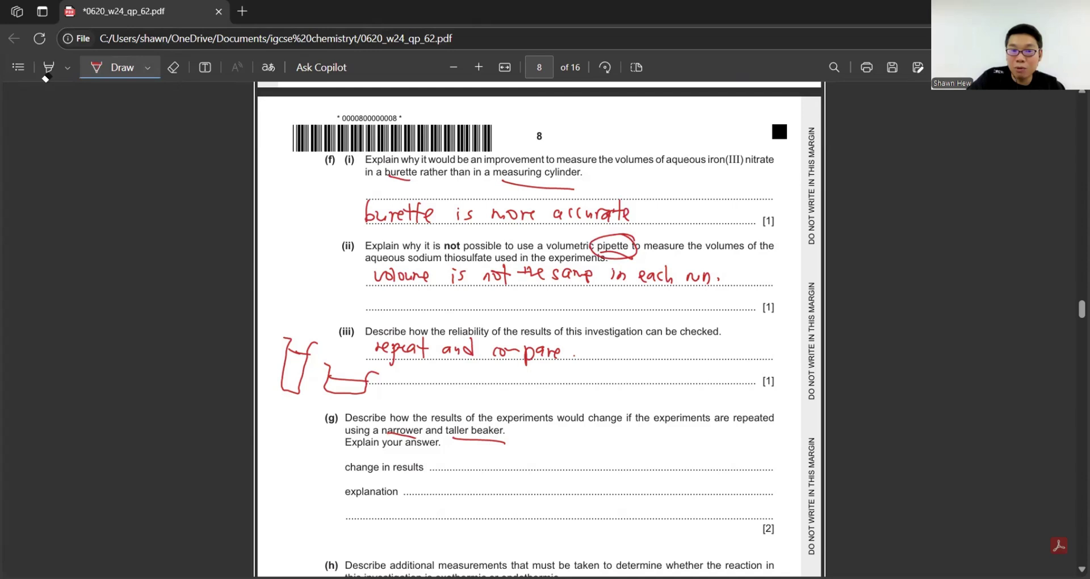
Add base lines under the beakers and answer (g) with 'times longer' and 'greater depth of liquid'.
mouse_move(265, 386)
left_mouse_down()
mouse_move(305, 391)
mouse_move(311, 404)
left_mouse_up()
left_click_drag(321, 393, 372, 398)
left_click_drag(319, 402, 373, 406)
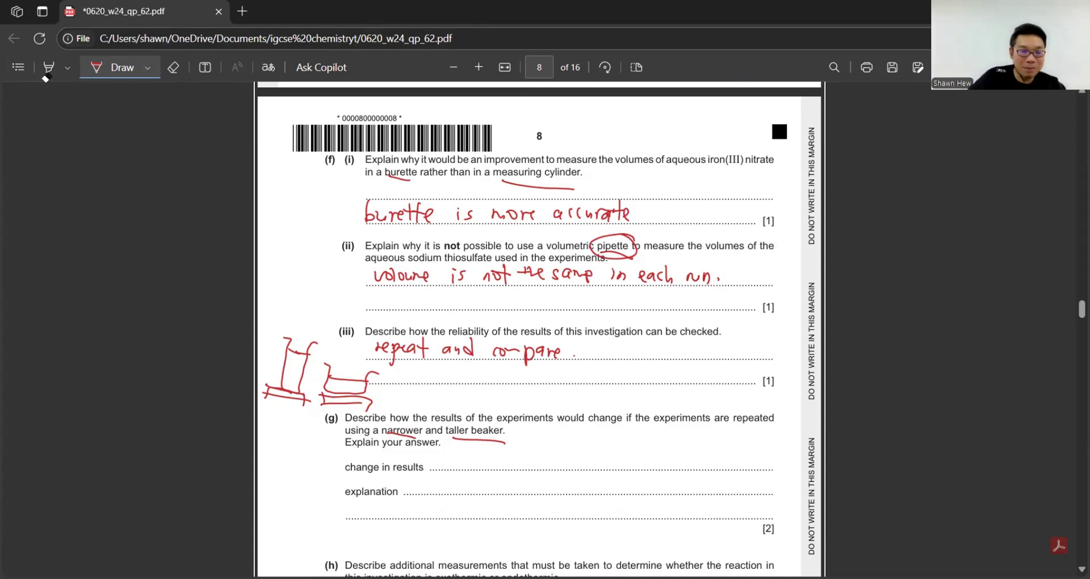
left_click_drag(452, 459, 564, 459)
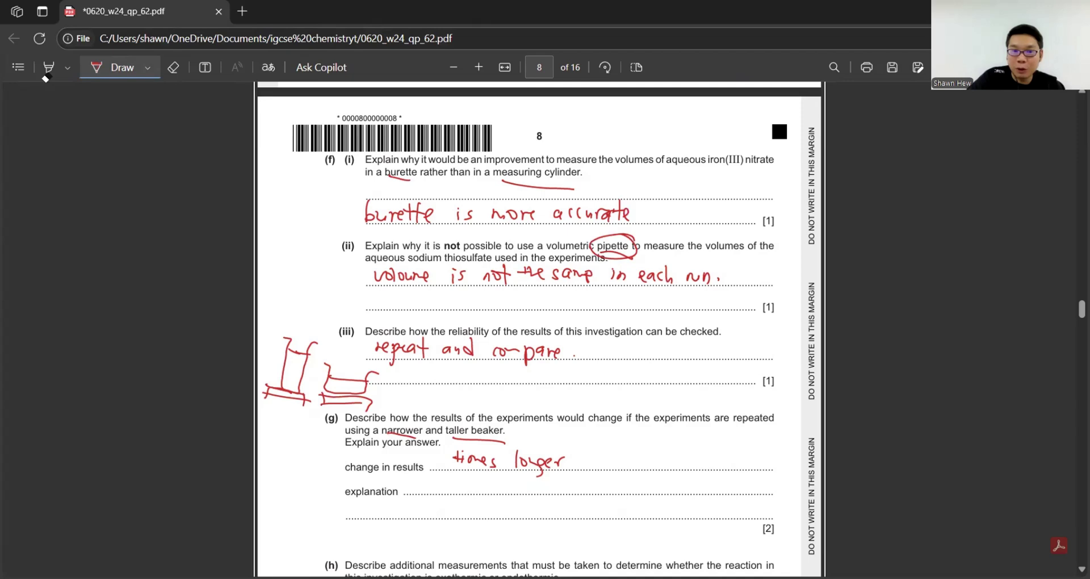
mouse_move(451, 484)
left_mouse_down()
mouse_move(638, 488)
mouse_move(656, 477)
left_mouse_up()
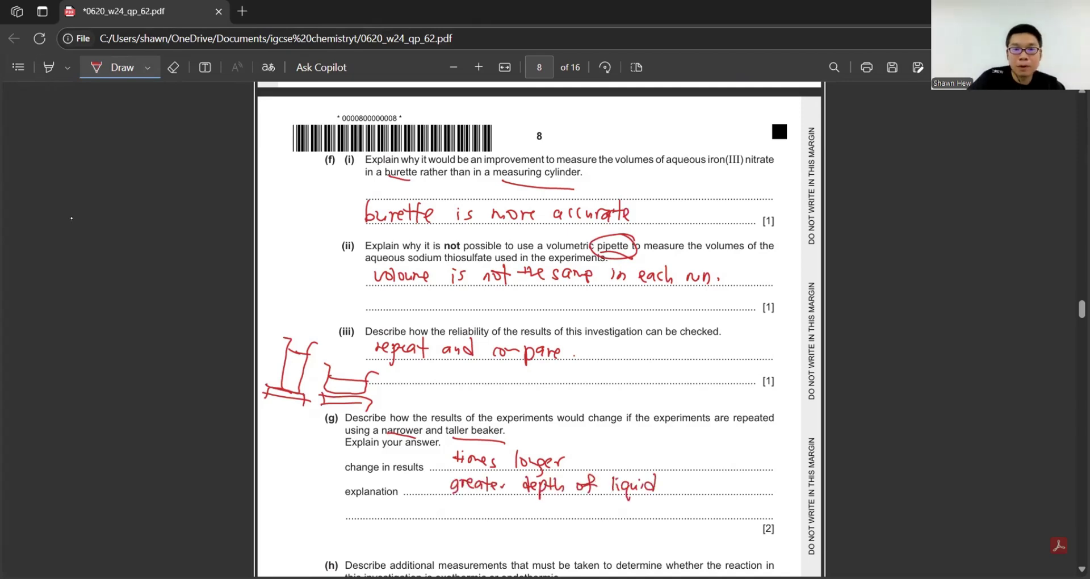
Underline exothermic and endothermic in (h) and write the temperature before-and-after answer.
scroll(71, 218, "down", 5)
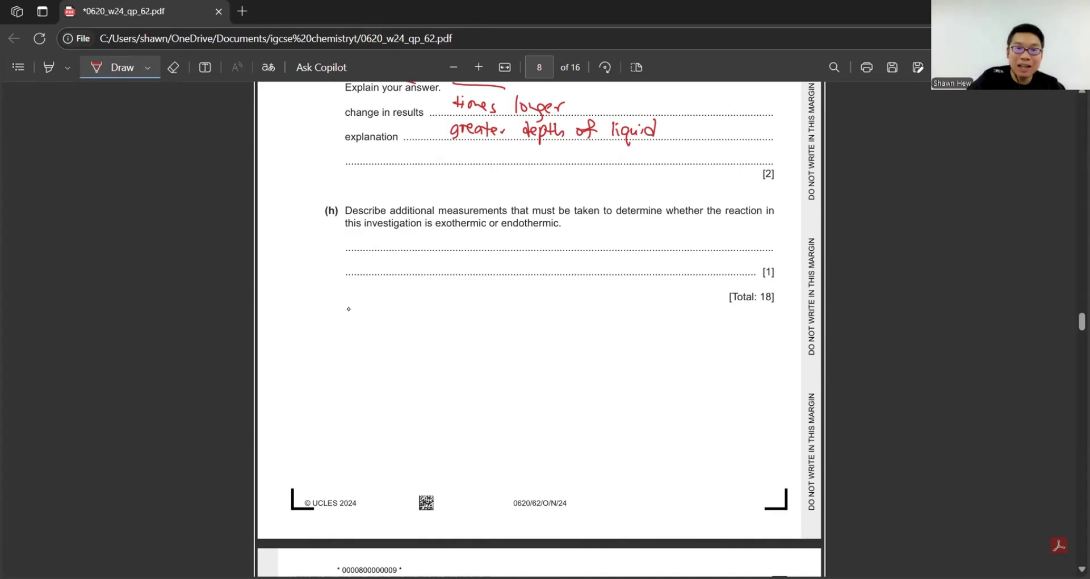
left_click_drag(441, 230, 552, 229)
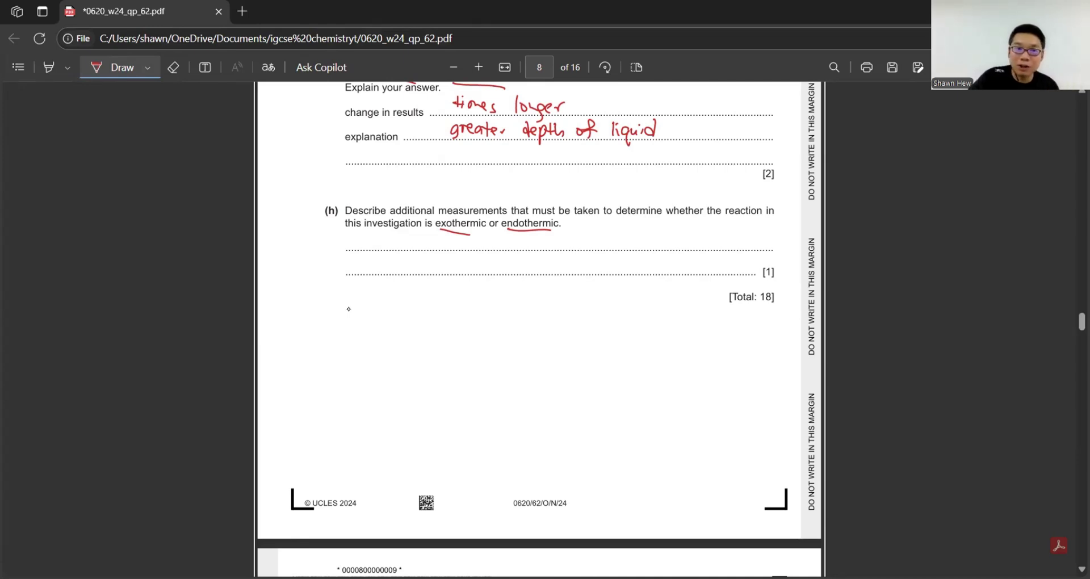
left_click_drag(354, 237, 752, 241)
scroll(496, 377, "down", 20)
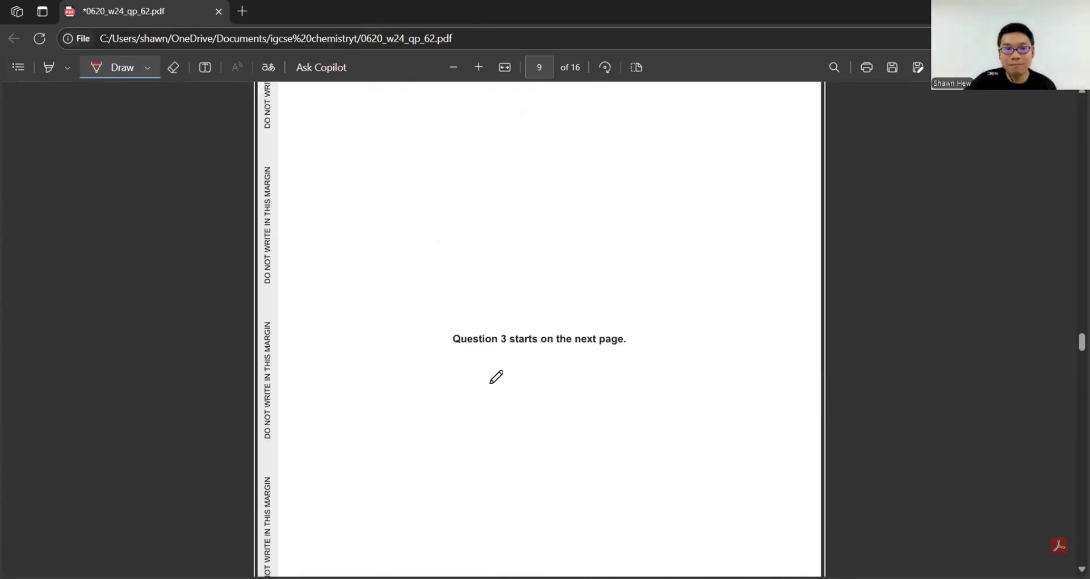
On page 10, underline the lilac potassium flame-test row and write K+ beside it.
scroll(525, 376, "down", 2)
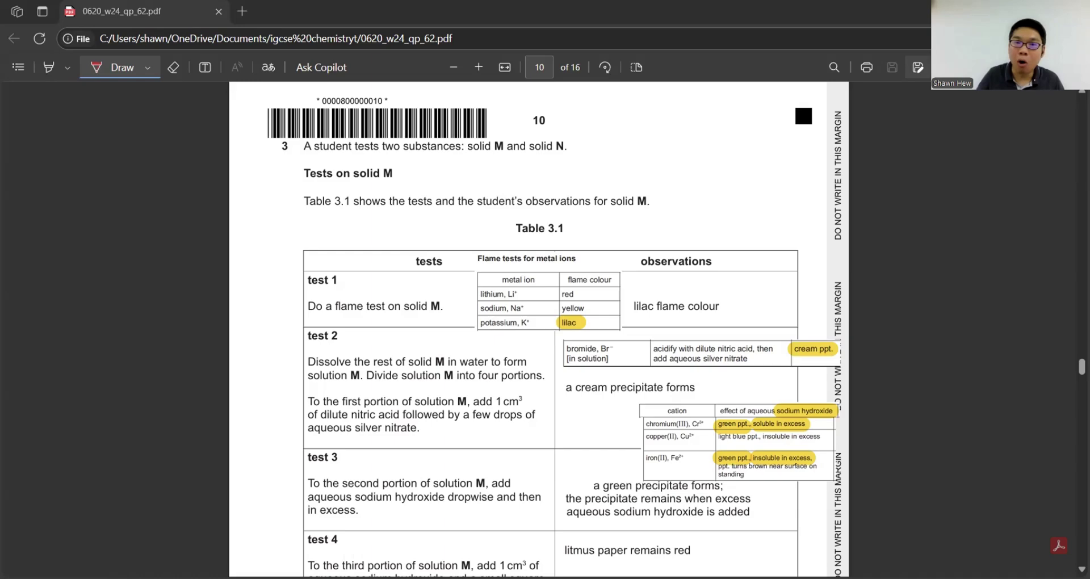
scroll(625, 301, "down", 3)
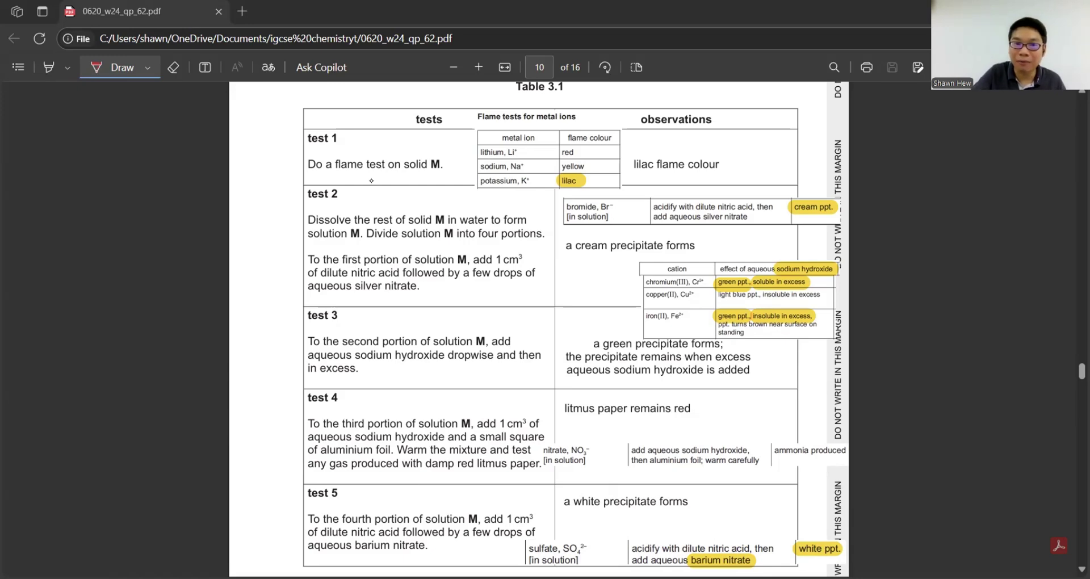
left_click_drag(496, 200, 548, 192)
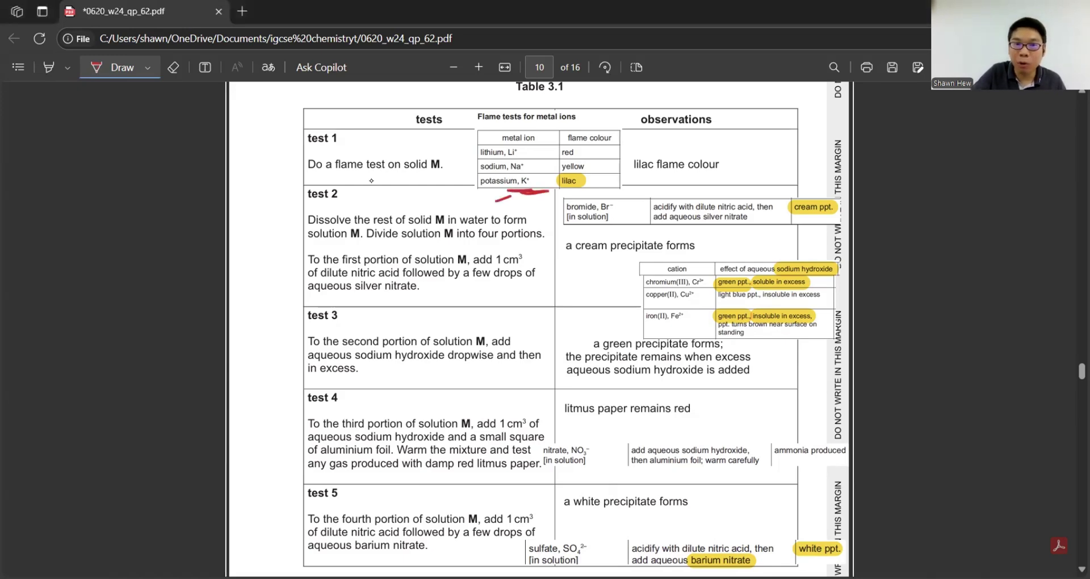
left_click_drag(738, 150, 735, 173)
mouse_move(748, 151)
left_mouse_down()
mouse_move(737, 162)
mouse_move(751, 170)
left_mouse_up()
left_click_drag(745, 155, 758, 154)
left_click_drag(753, 149, 753, 162)
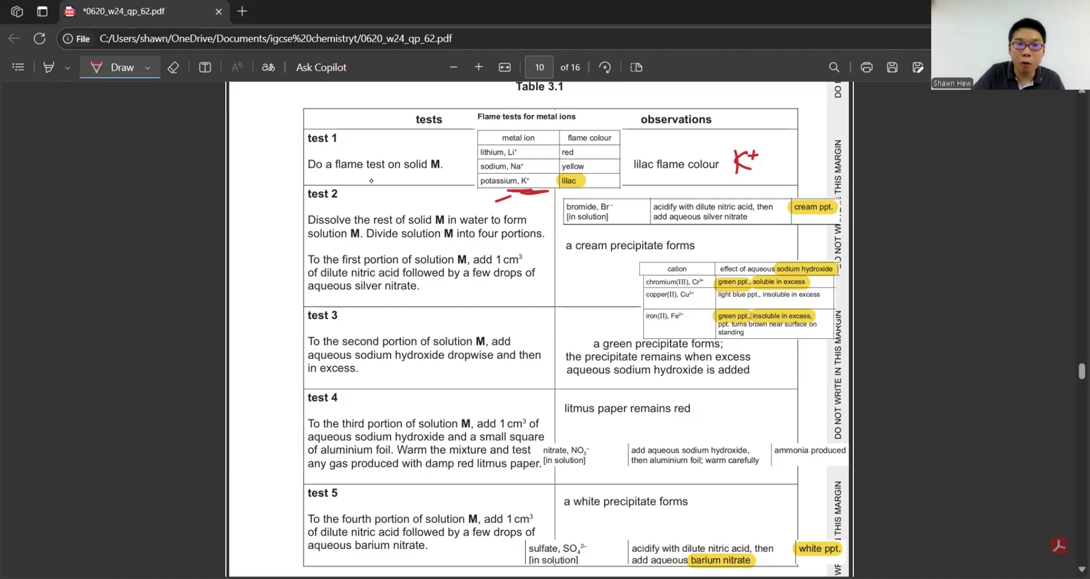
Mark tests 2–5, underline test 2's nitric acid and silver nitrate, box cream ppt., and write Br⁻.
left_click_drag(269, 261, 287, 273)
left_click_drag(273, 321, 290, 331)
mouse_move(270, 398)
left_mouse_down()
mouse_move(290, 401)
mouse_move(287, 411)
left_mouse_up()
left_click_drag(269, 504, 287, 514)
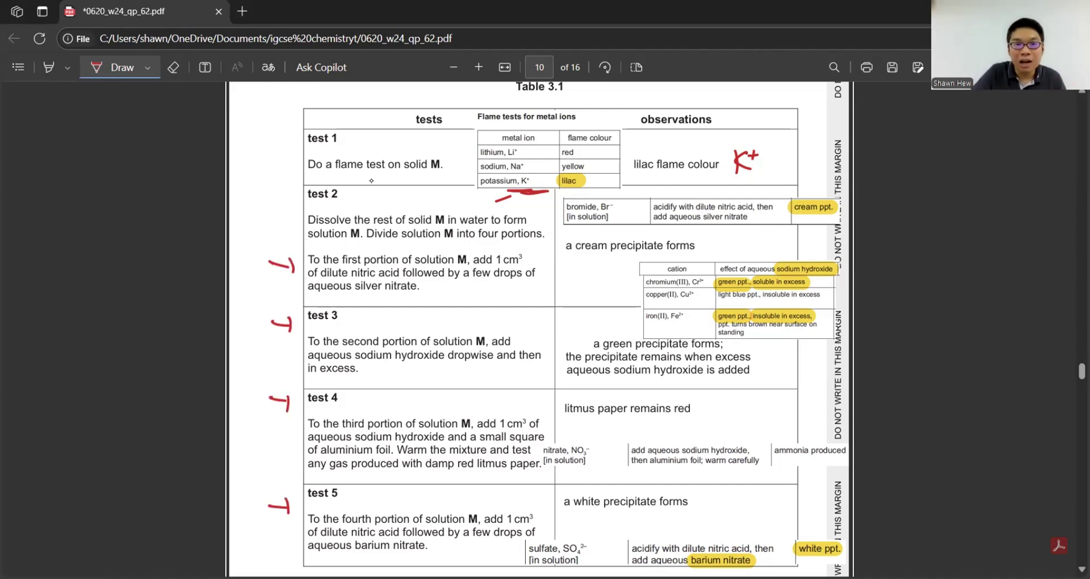
mouse_move(355, 282)
left_mouse_down()
mouse_move(392, 281)
mouse_move(415, 295)
left_mouse_up()
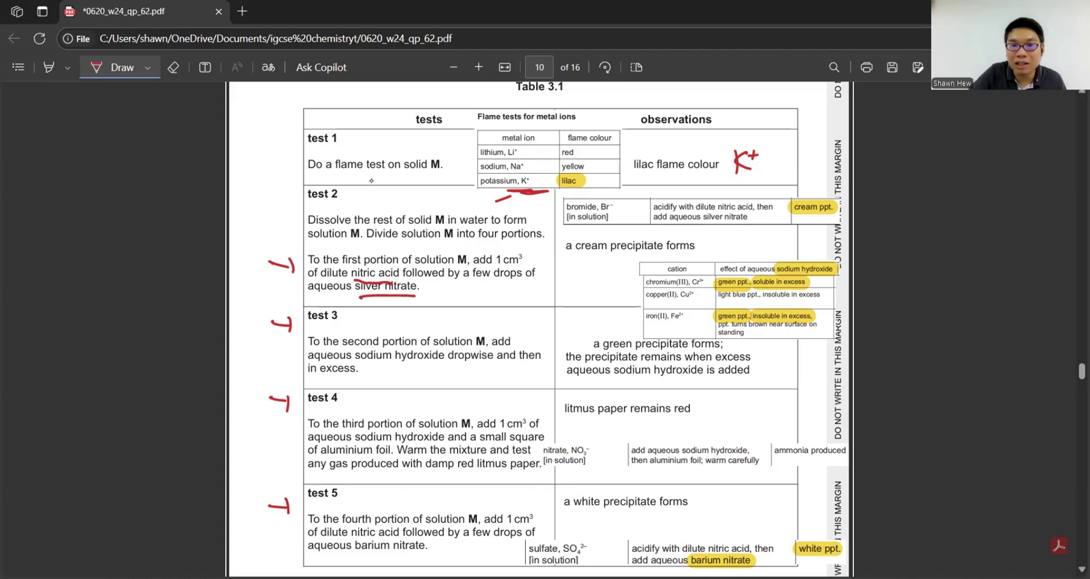
mouse_move(583, 256)
left_mouse_down()
mouse_move(610, 252)
mouse_move(590, 258)
left_mouse_up()
left_click_drag(783, 194, 840, 192)
left_click_drag(719, 237, 719, 260)
left_click_drag(732, 259, 738, 244)
left_click_drag(744, 243, 753, 243)
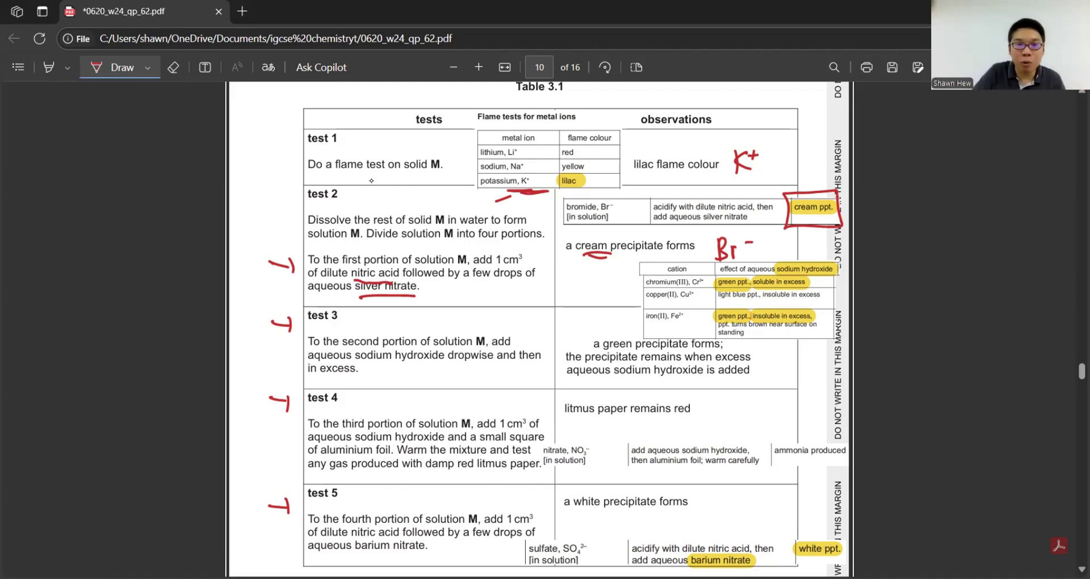
Mark up test 3's sodium hydroxide and green precipitate, cross out chromium(III), and write Fe²⁺.
left_click_drag(357, 359, 424, 364)
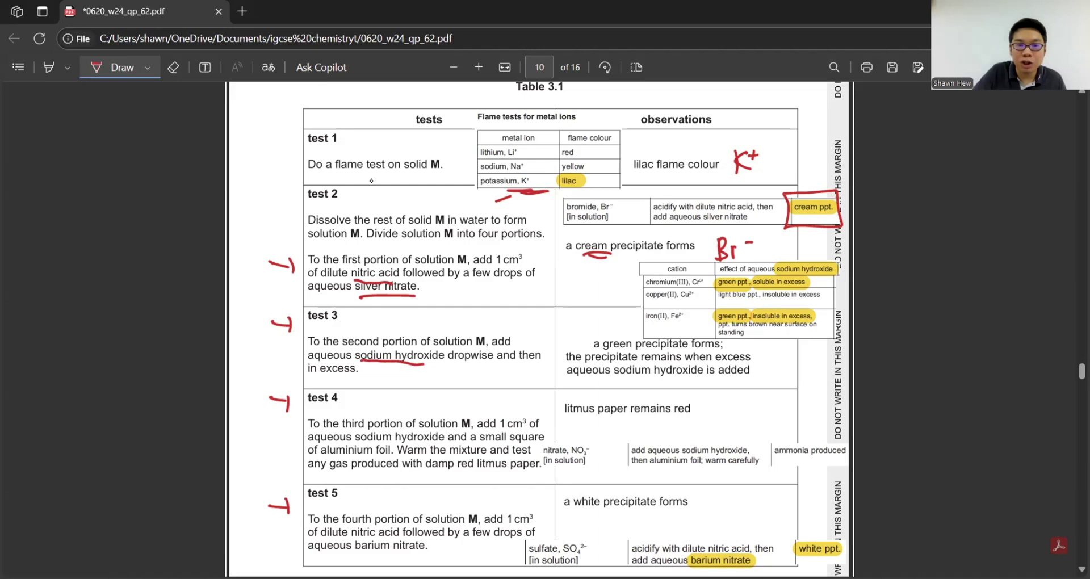
left_click_drag(615, 349, 669, 348)
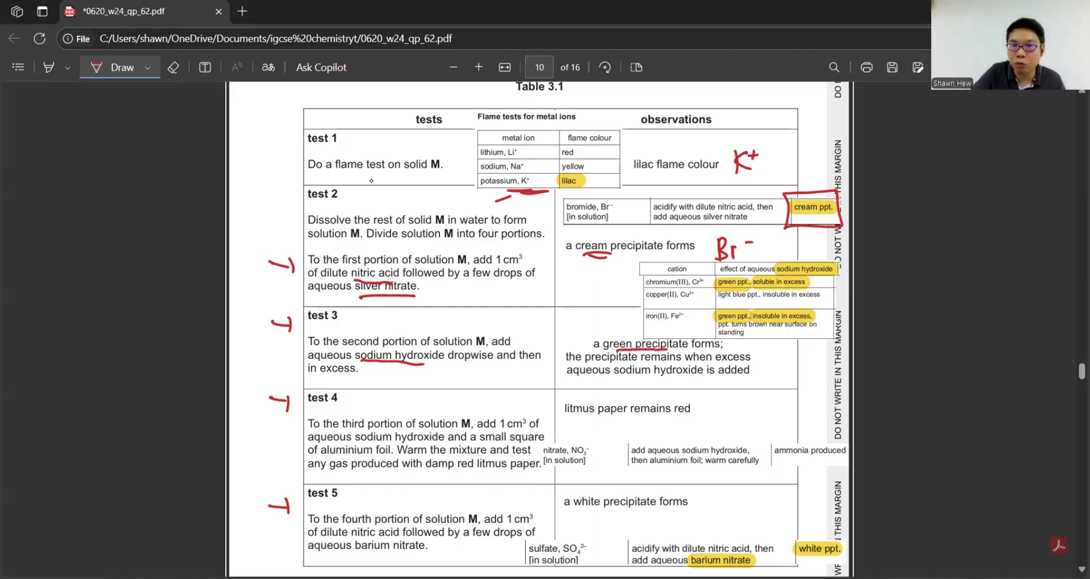
left_click_drag(714, 280, 724, 277)
mouse_move(708, 312)
left_mouse_down()
mouse_move(719, 310)
mouse_move(704, 288)
left_mouse_up()
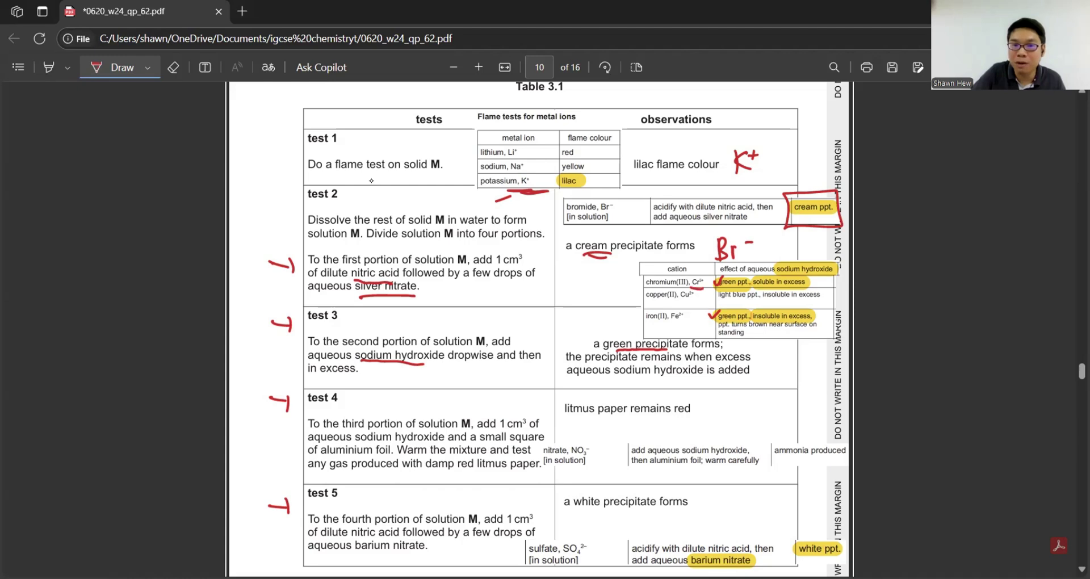
left_click_drag(670, 323, 685, 324)
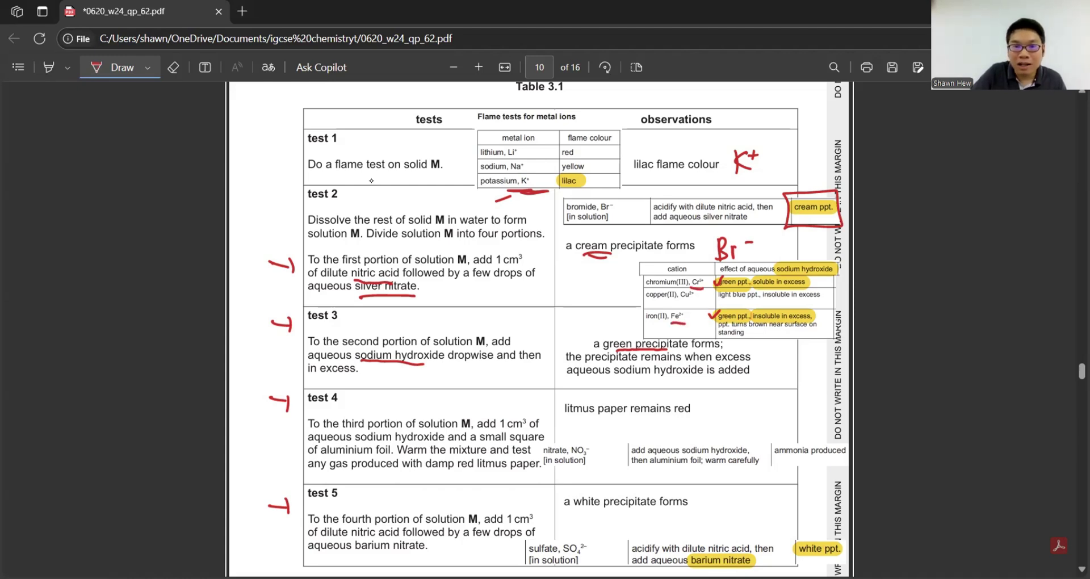
left_click_drag(643, 363, 750, 362)
left_click_drag(718, 374, 749, 373)
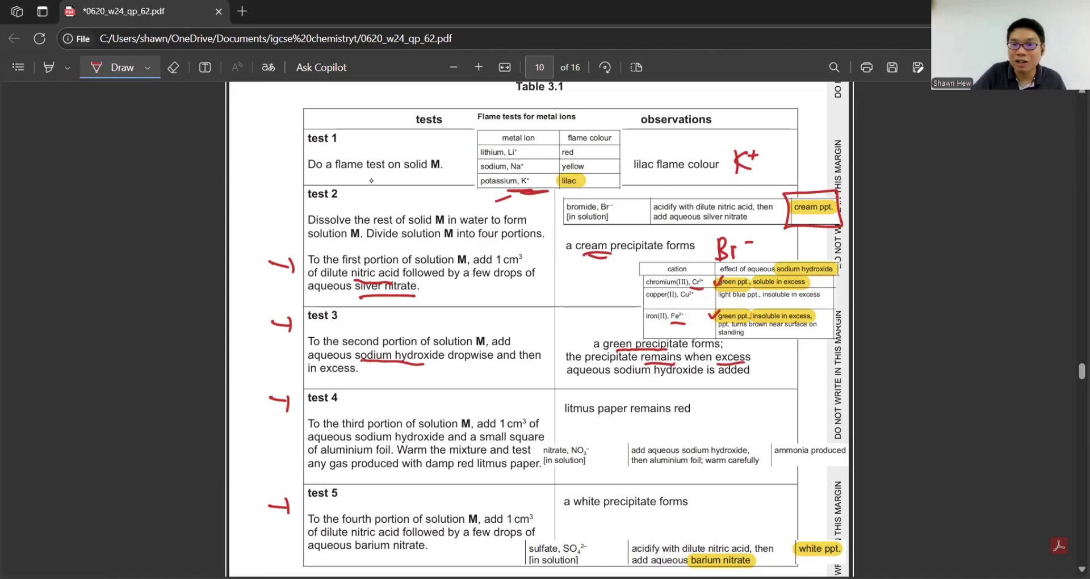
left_click_drag(806, 277, 816, 286)
left_click_drag(818, 273, 802, 287)
left_click_drag(580, 312, 576, 340)
left_click_drag(576, 316, 589, 313)
mouse_move(577, 326)
left_mouse_down()
mouse_move(594, 335)
mouse_move(601, 321)
left_mouse_up()
left_click_drag(604, 314, 607, 320)
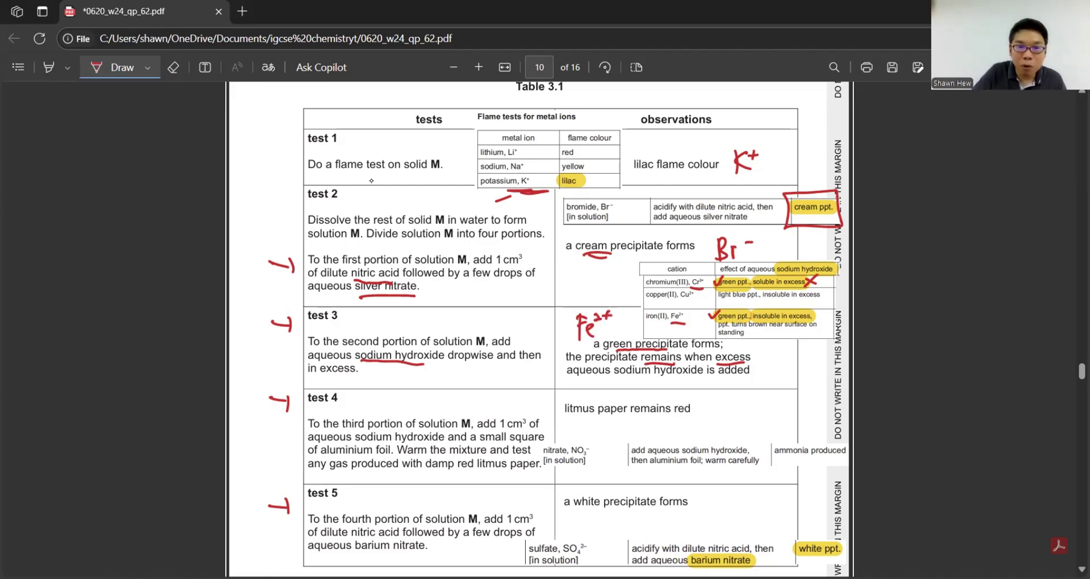
Underline test 4's sodium hydroxide and aluminium foil, circle red, and cross out nitrate and ammonia.
left_click_drag(366, 442, 423, 440)
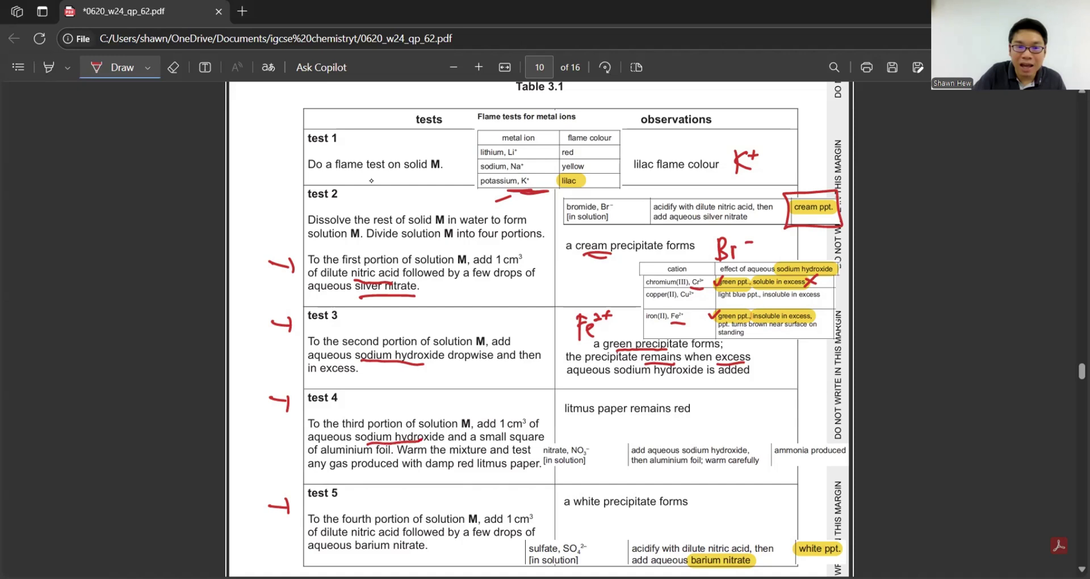
left_click_drag(338, 457, 391, 454)
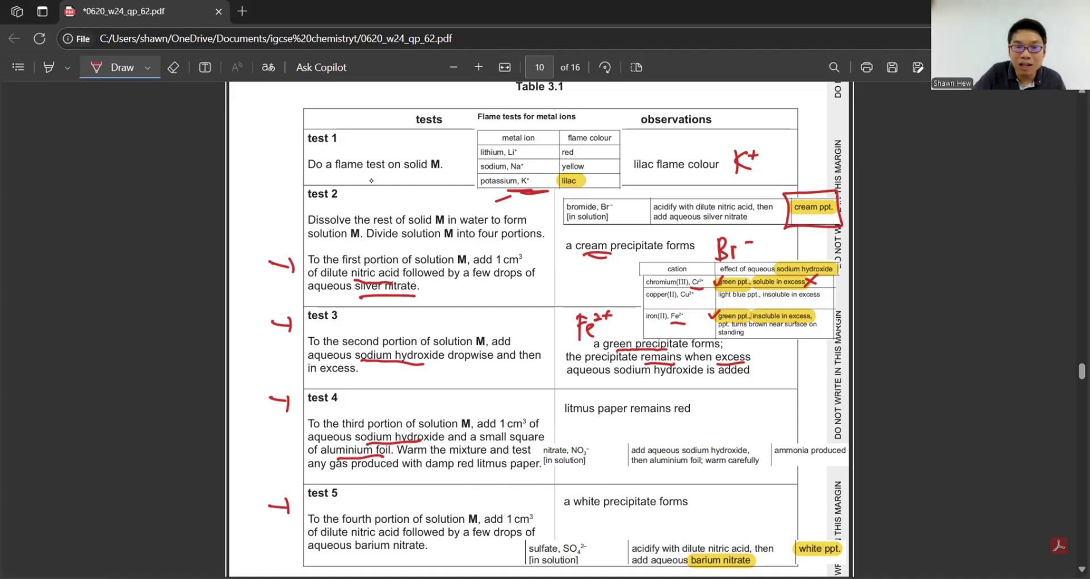
left_click_drag(695, 454, 732, 452)
left_click_drag(648, 466, 699, 462)
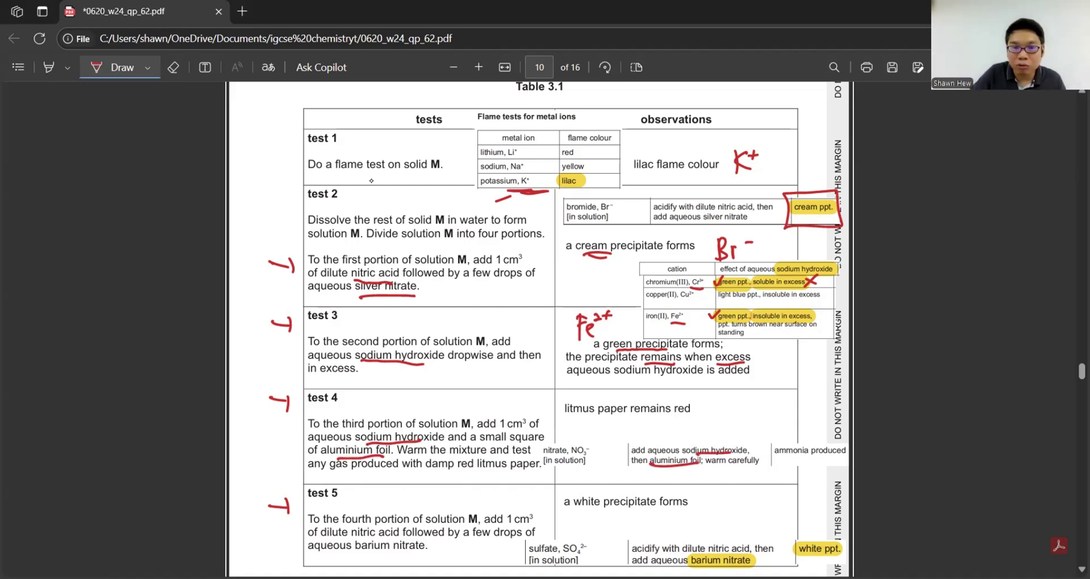
mouse_move(591, 437)
left_mouse_down()
mouse_move(592, 463)
mouse_move(585, 438)
left_mouse_up()
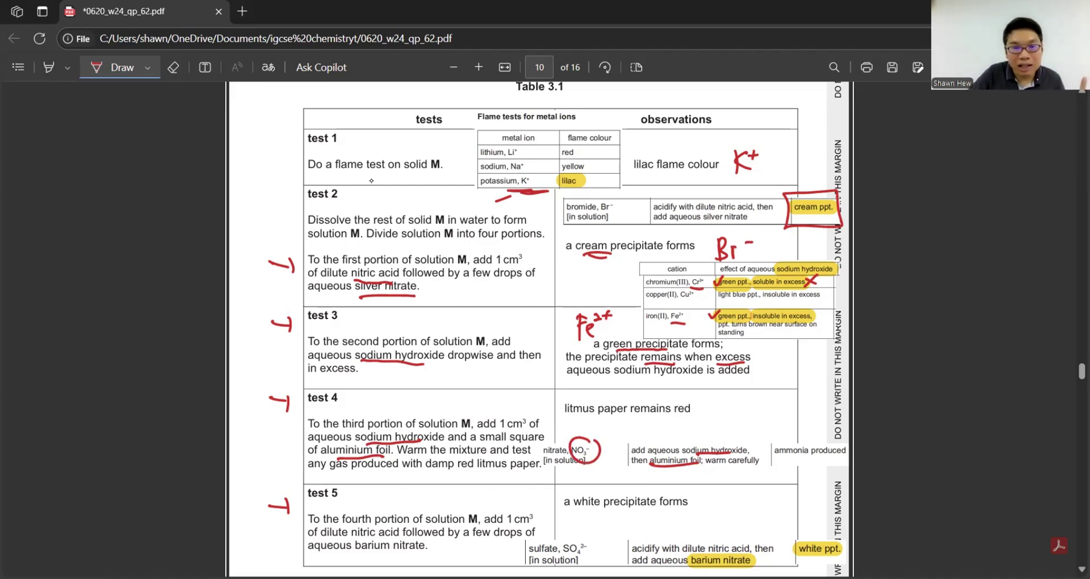
left_click_drag(775, 457, 845, 456)
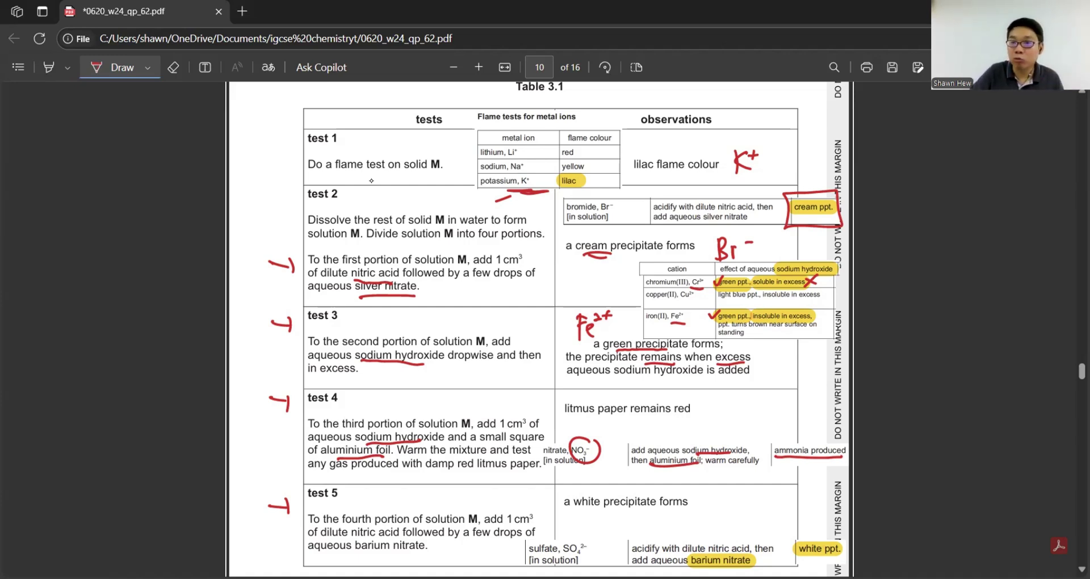
mouse_move(681, 392)
left_mouse_down()
mouse_move(687, 424)
mouse_move(676, 395)
left_mouse_up()
mouse_move(600, 429)
left_mouse_down()
mouse_move(626, 448)
mouse_move(600, 450)
left_mouse_up()
mouse_move(777, 426)
left_mouse_down()
mouse_move(803, 445)
mouse_move(776, 450)
left_mouse_up()
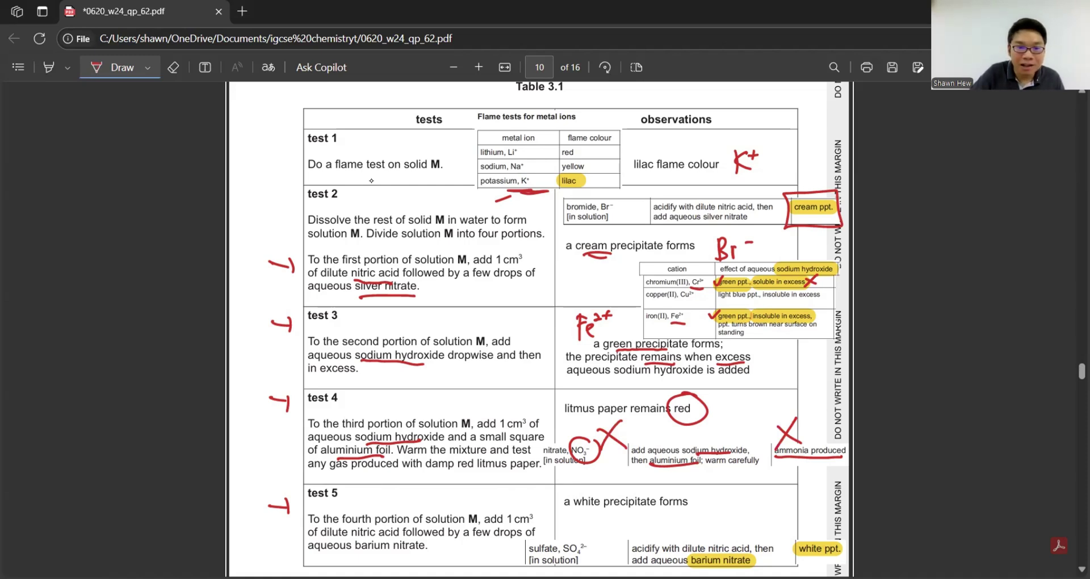
Underline barium nitrate in test 5, circle SO4²⁻, and write SO4²⁻ beside the white precipitate.
left_click_drag(350, 538, 426, 548)
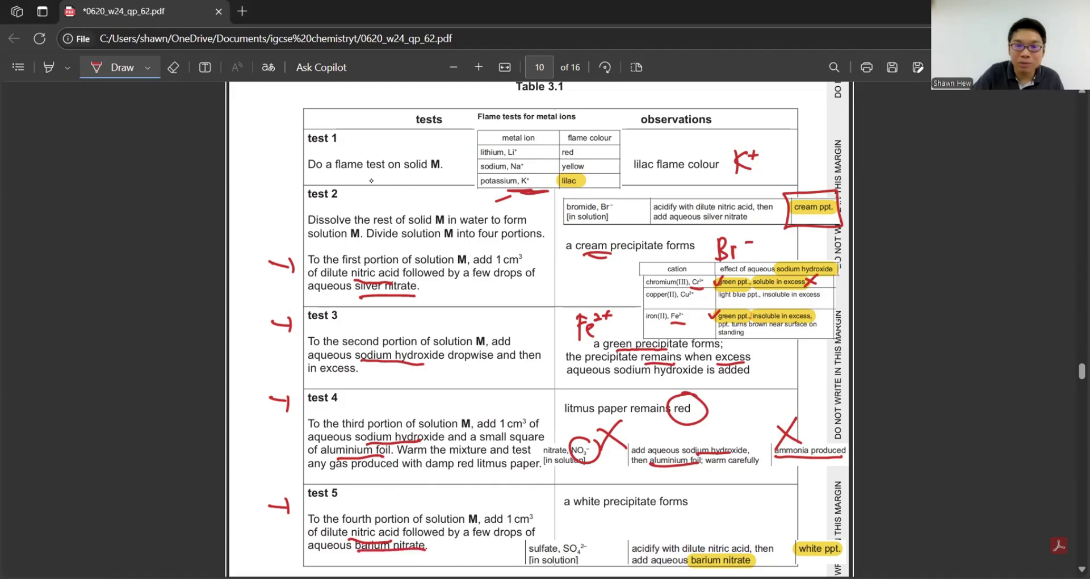
mouse_move(591, 532)
left_mouse_down()
mouse_move(559, 538)
mouse_move(595, 535)
left_mouse_up()
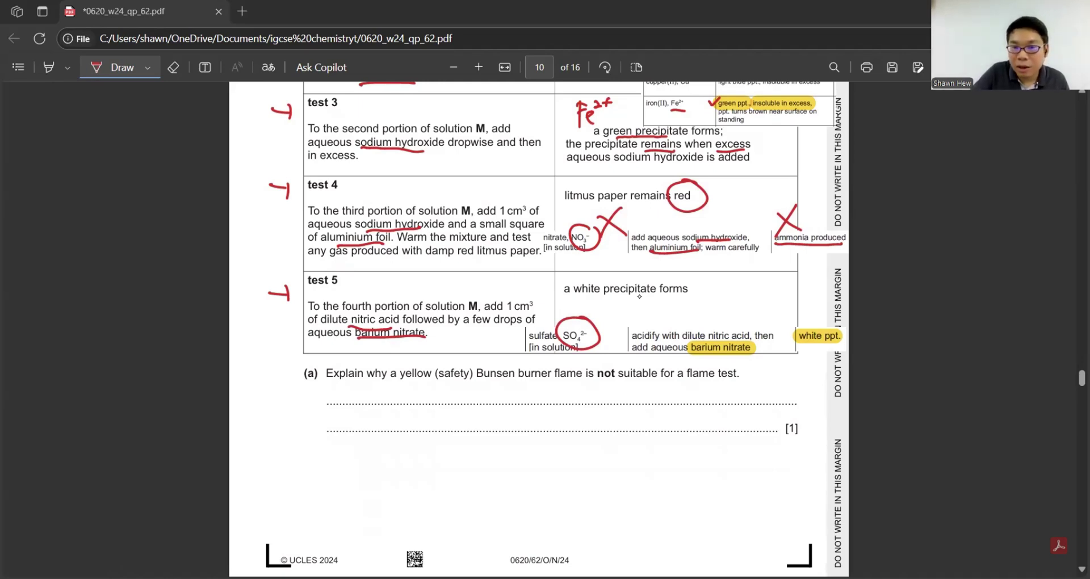
left_click_drag(796, 347, 824, 348)
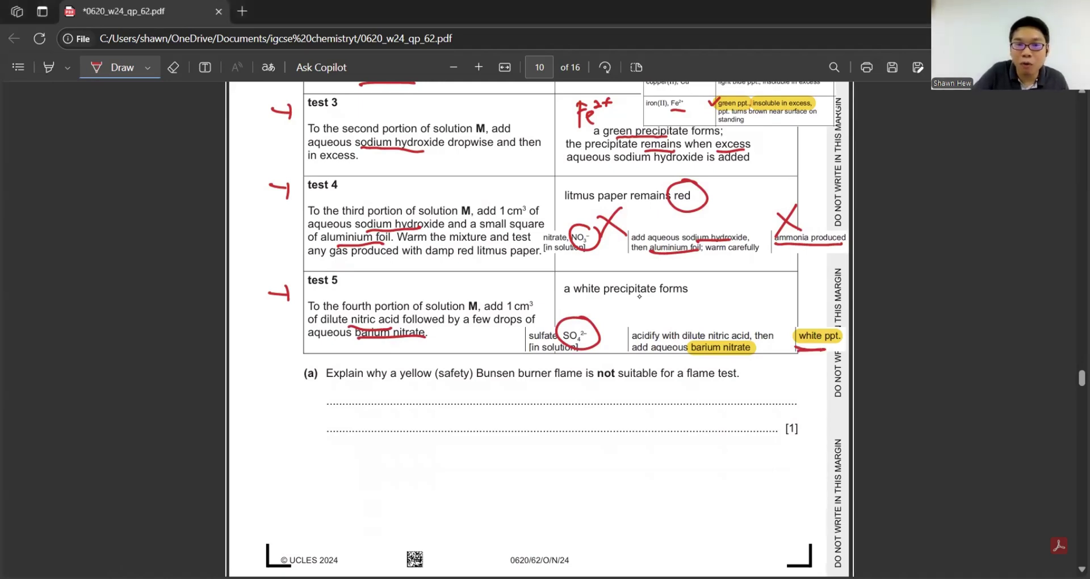
mouse_move(696, 299)
left_mouse_down()
mouse_move(683, 314)
mouse_move(702, 306)
left_mouse_up()
mouse_move(706, 301)
left_mouse_down()
mouse_move(712, 324)
mouse_move(726, 306)
left_mouse_up()
left_click_drag(726, 298, 734, 295)
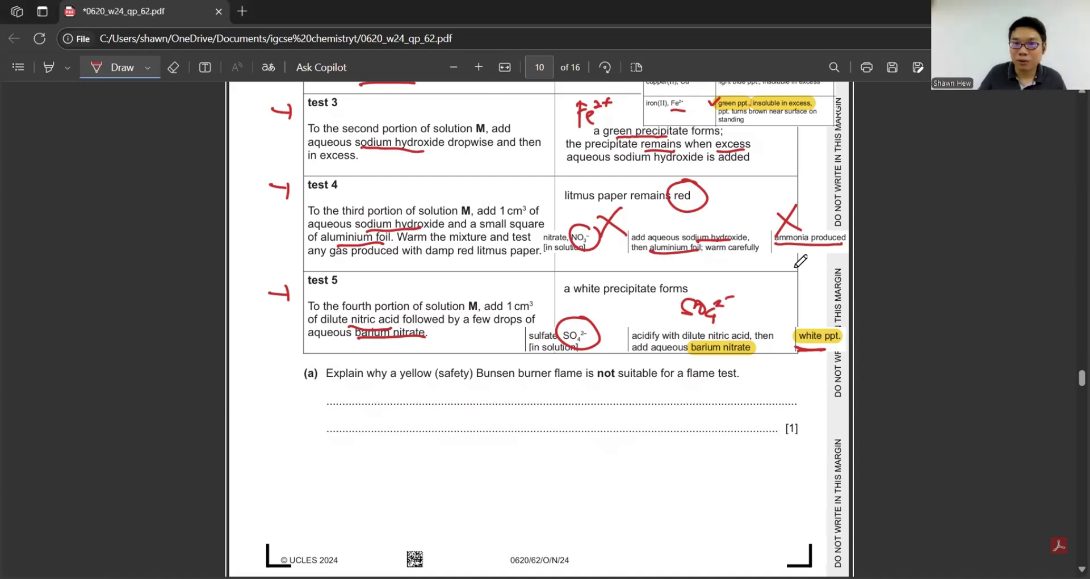
Handwrite 'yellow flame is not hot enough' as the answer to question 3(a).
scroll(800, 260, "up", 5)
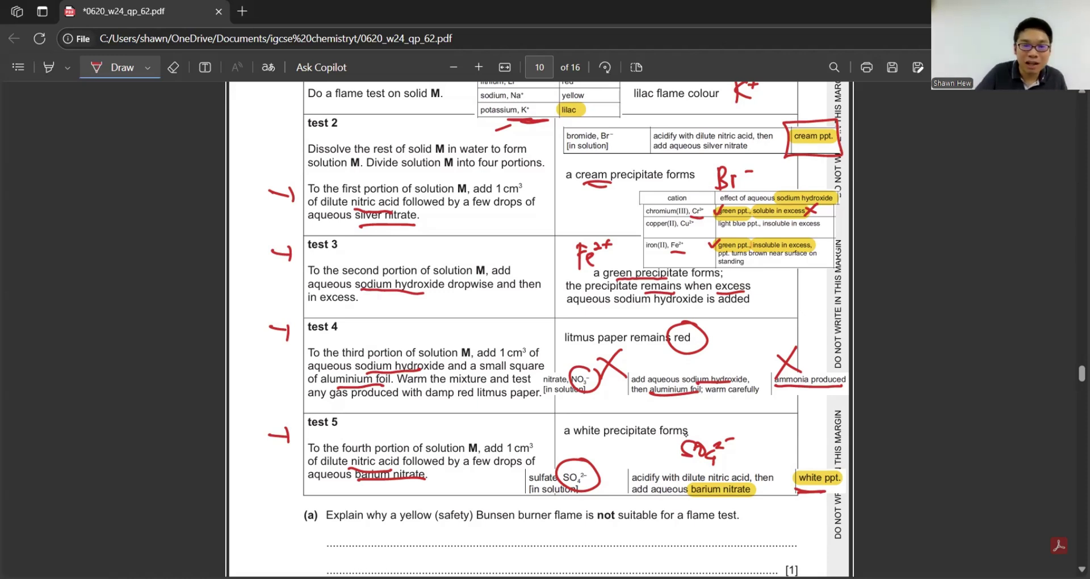
mouse_move(361, 526)
left_mouse_down()
mouse_move(380, 539)
mouse_move(400, 528)
mouse_move(476, 536)
left_mouse_up()
left_click_drag(492, 528, 506, 537)
left_click_drag(525, 536, 601, 534)
left_click_drag(614, 536, 670, 542)
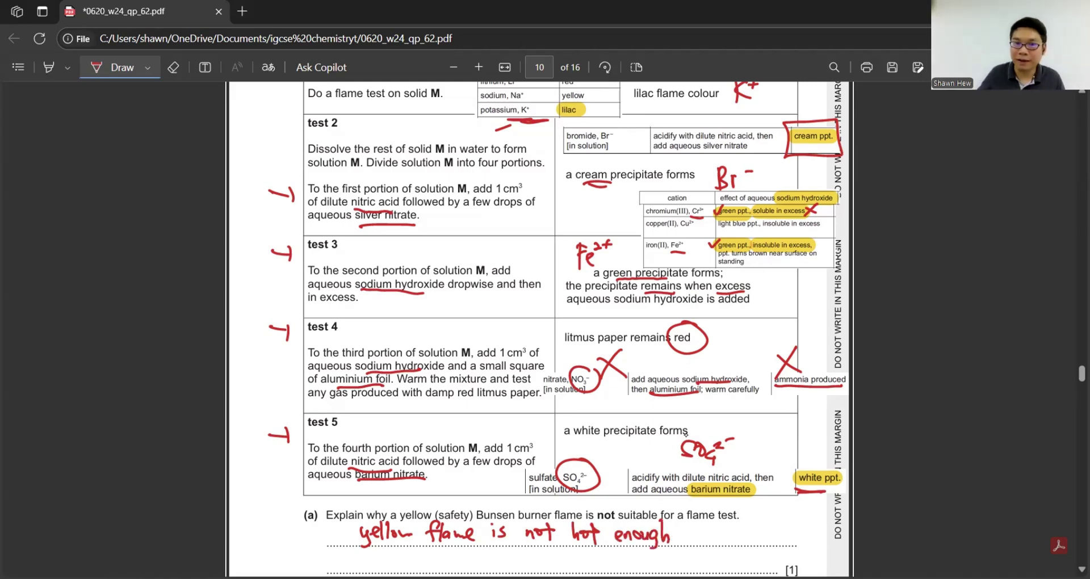
scroll(668, 377, "down", 6)
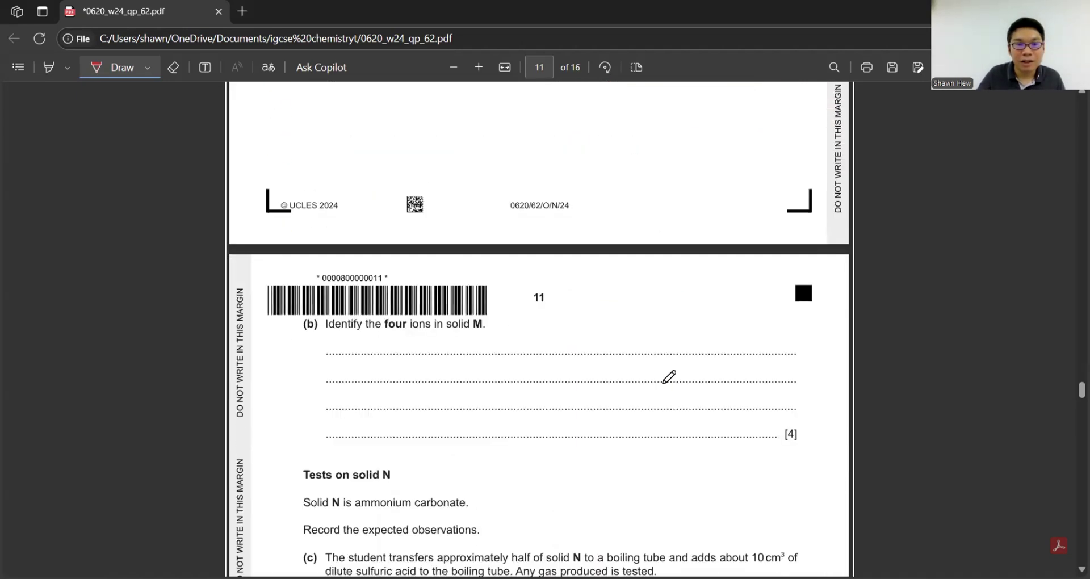
Write K+, Br⁻, Fe²⁺ and SO₄²⁻ on part (b)'s answer line on page 11.
scroll(462, 354, "up", 7)
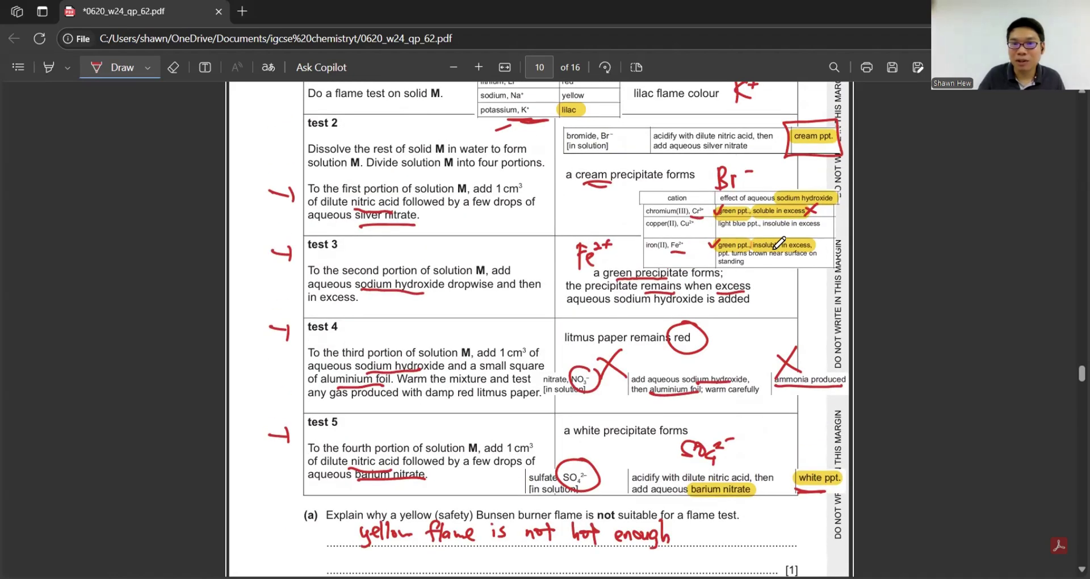
scroll(713, 343, "down", 6)
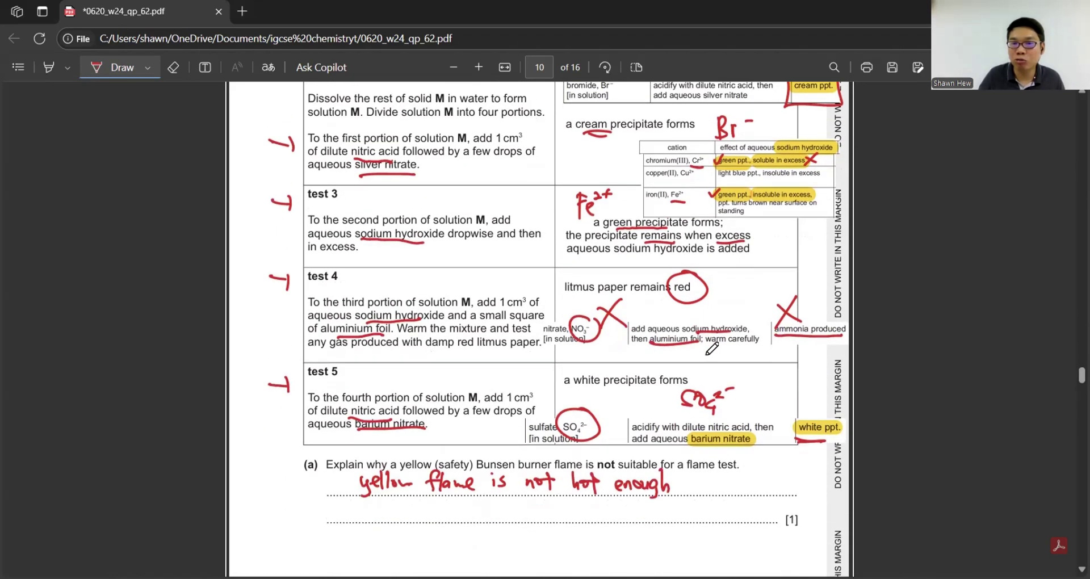
scroll(713, 351, "down", 1)
mouse_move(375, 407)
left_mouse_down()
mouse_move(583, 418)
mouse_move(664, 392)
left_mouse_up()
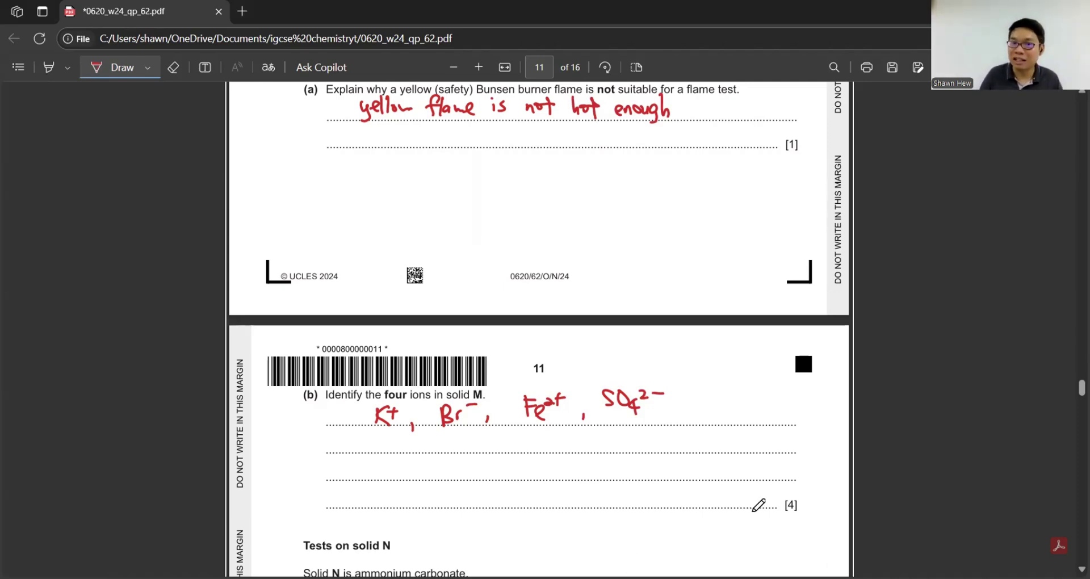
Underline ammonium in solid N and answer (c) with 'fizzing, limewater turns milky'.
scroll(758, 505, "down", 7)
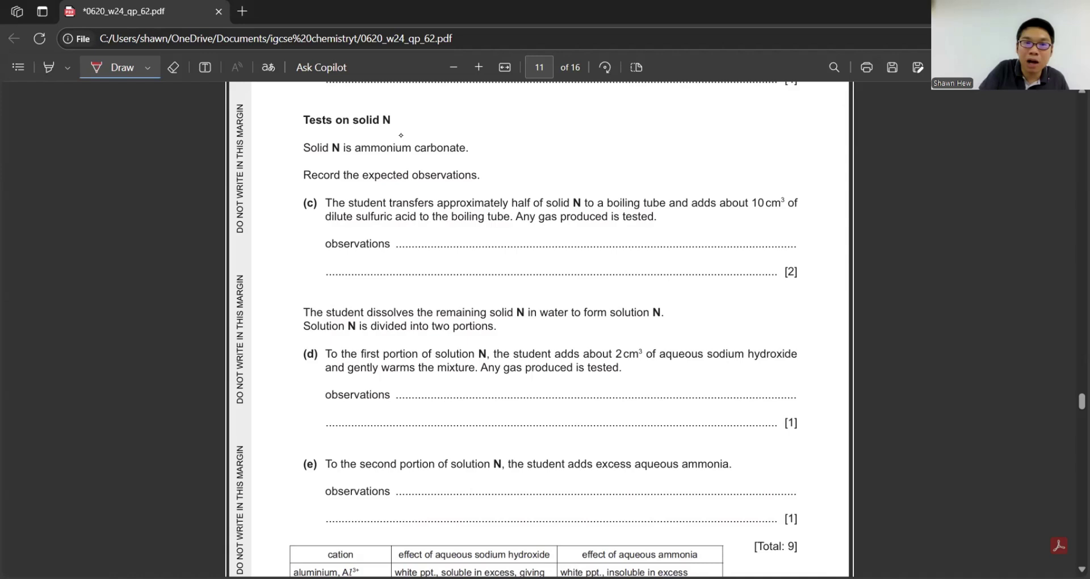
left_click_drag(352, 161, 409, 159)
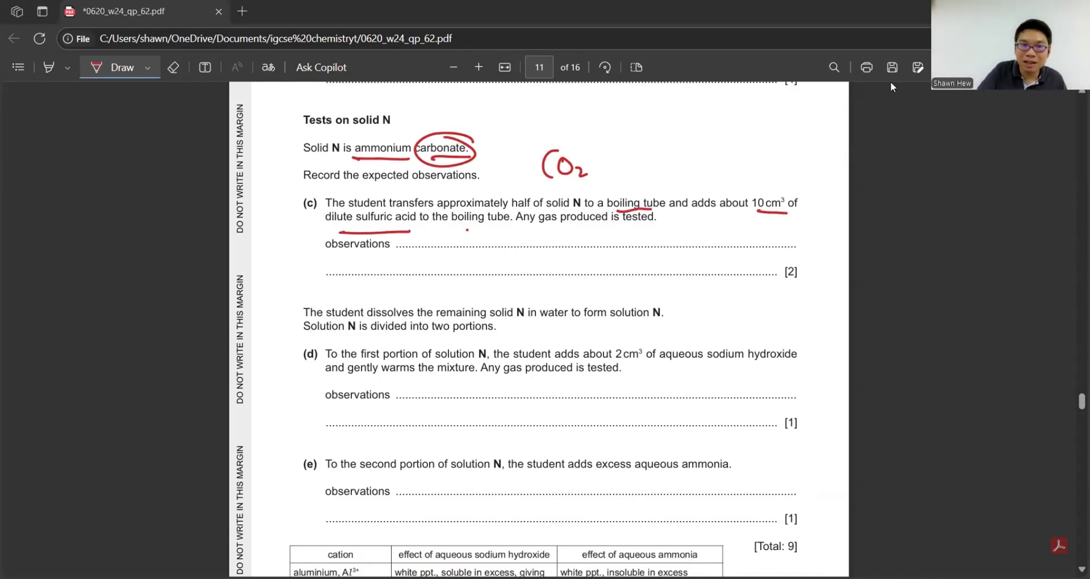
left_click_drag(435, 226, 477, 235)
left_click_drag(486, 234, 476, 259)
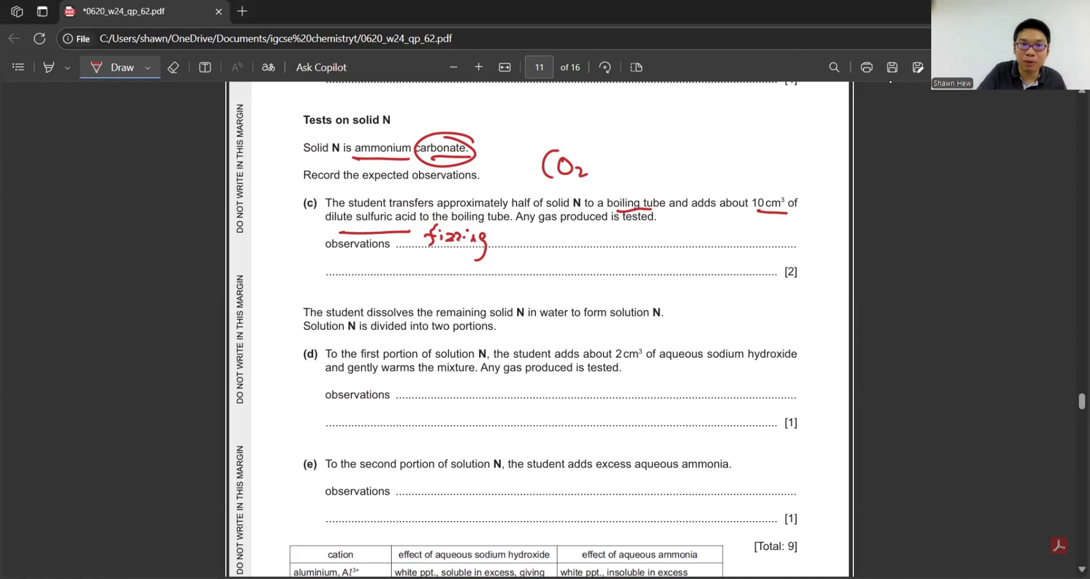
mouse_move(334, 257)
left_mouse_down()
mouse_move(366, 268)
mouse_move(417, 263)
mouse_move(409, 258)
left_mouse_up()
mouse_move(440, 253)
left_mouse_down()
mouse_move(458, 264)
mouse_move(474, 257)
left_mouse_up()
mouse_move(476, 253)
left_mouse_down()
mouse_move(483, 264)
mouse_move(529, 265)
left_mouse_up()
left_click_drag(536, 249, 561, 280)
left_click_drag(572, 262, 577, 261)
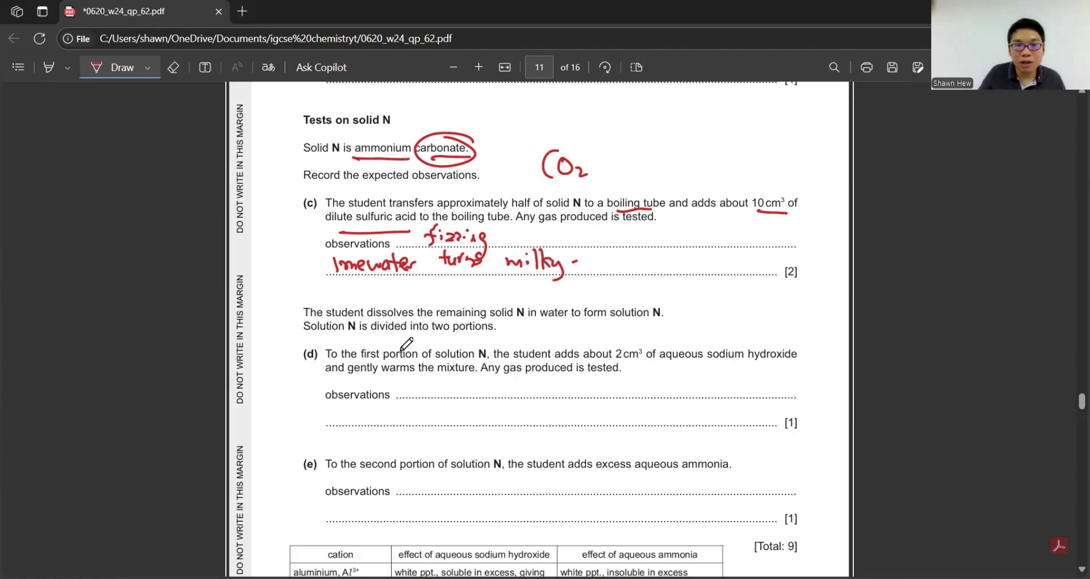
Mark up sodium hydroxide in (d), note ammonium gives ammonia, and write 'damp red litmus paper turns blue'.
scroll(403, 349, "down", 2)
scroll(404, 348, "down", 2)
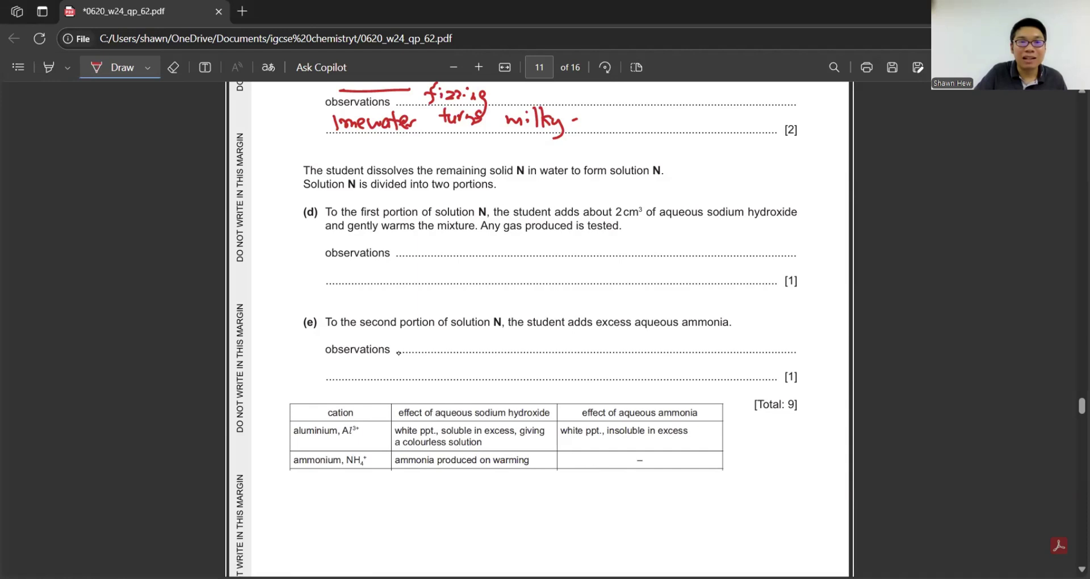
mouse_move(256, 214)
left_mouse_down()
mouse_move(276, 219)
mouse_move(286, 205)
left_mouse_up()
left_click_drag(264, 321, 289, 332)
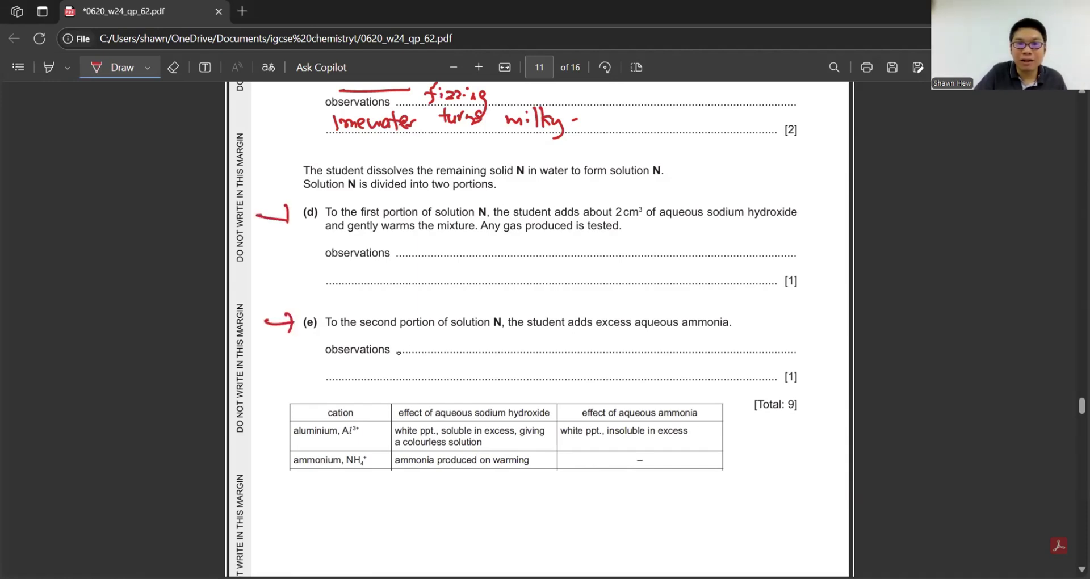
left_click_drag(714, 212, 792, 221)
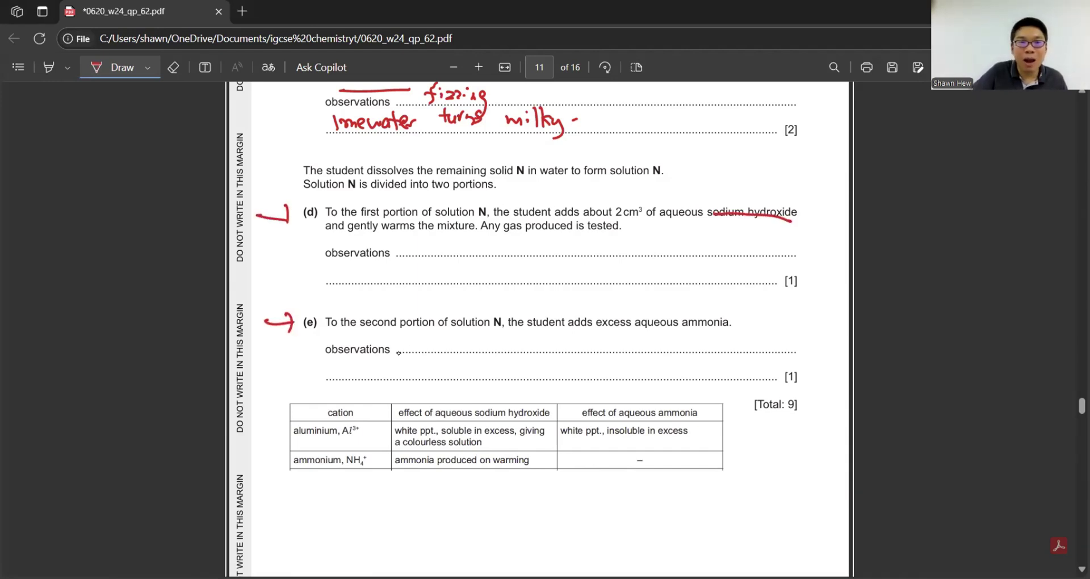
left_click_drag(387, 236, 455, 238)
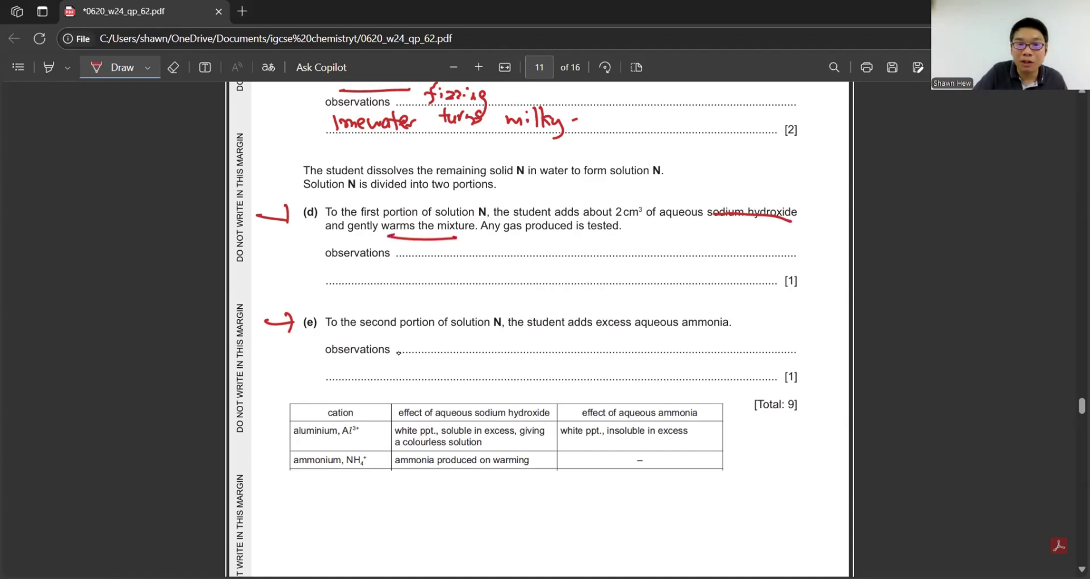
mouse_move(792, 193)
left_mouse_down()
mouse_move(799, 223)
mouse_move(776, 192)
left_mouse_up()
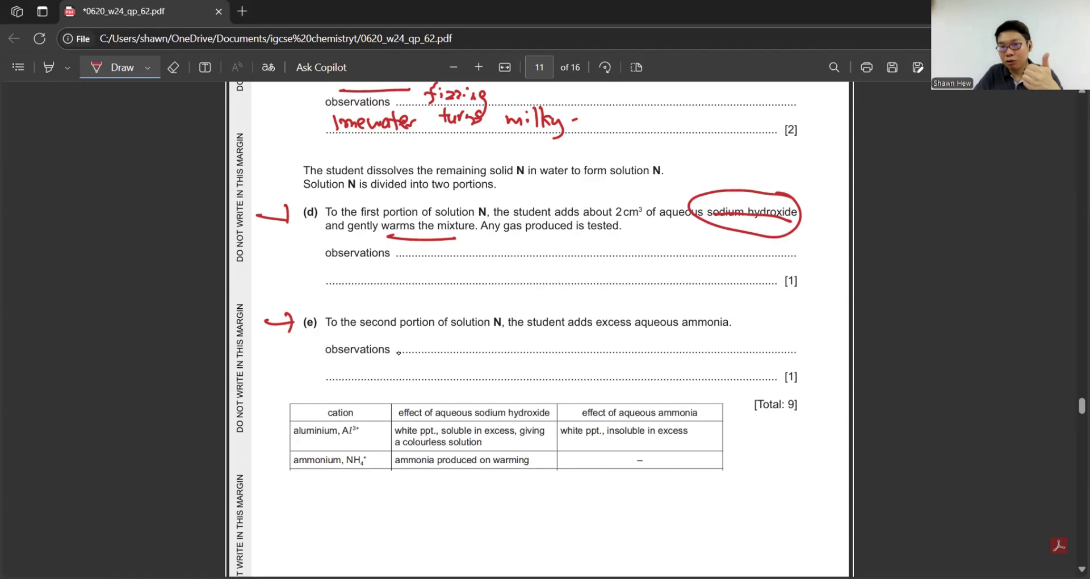
mouse_move(699, 192)
left_mouse_down()
mouse_move(711, 170)
mouse_move(845, 177)
mouse_move(826, 215)
mouse_move(790, 238)
mouse_move(844, 230)
left_mouse_up()
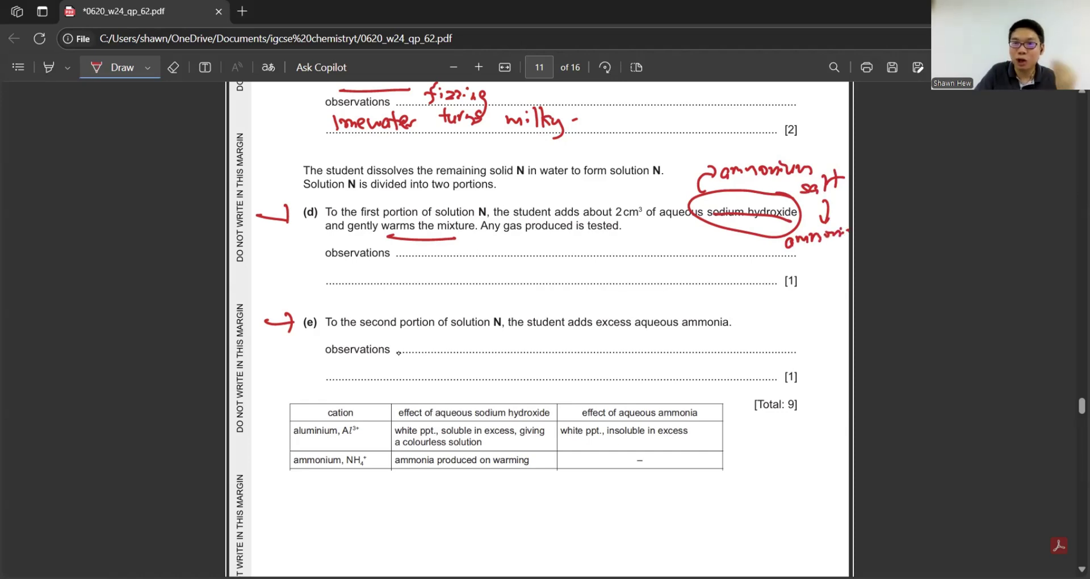
mouse_move(427, 233)
left_mouse_down()
mouse_move(420, 255)
mouse_move(461, 250)
mouse_move(467, 260)
mouse_move(554, 242)
mouse_move(637, 250)
mouse_move(716, 239)
mouse_move(750, 281)
left_mouse_up()
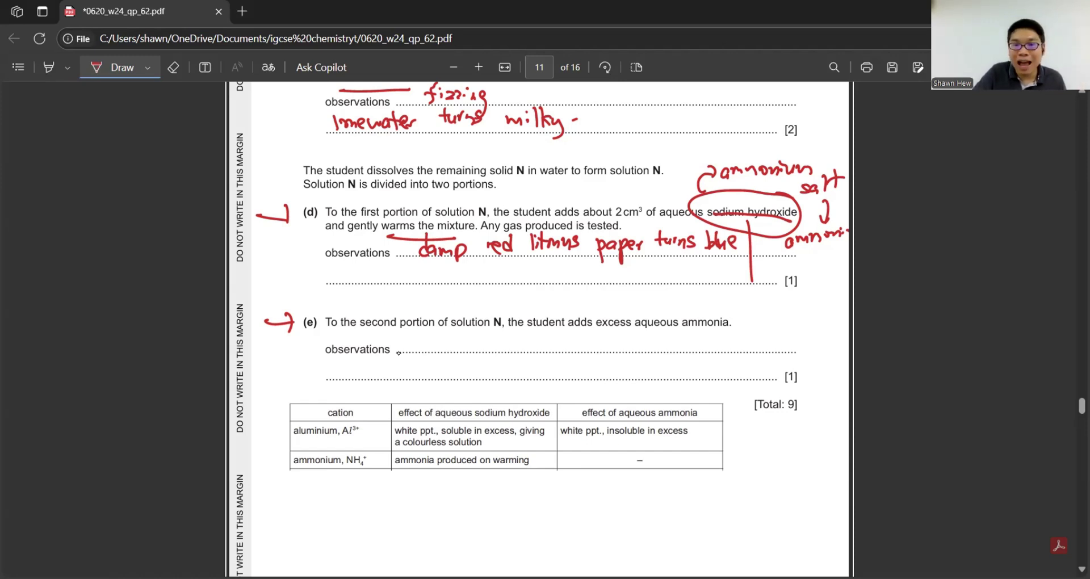
Underline aqueous ammonia in (e), mark the ammonium table entry, and write 'no changes'.
left_click_drag(650, 326, 725, 331)
mouse_move(681, 398)
left_mouse_down()
mouse_move(710, 425)
mouse_move(690, 397)
left_mouse_up()
mouse_move(366, 452)
left_mouse_down()
mouse_move(335, 491)
mouse_move(340, 434)
left_mouse_up()
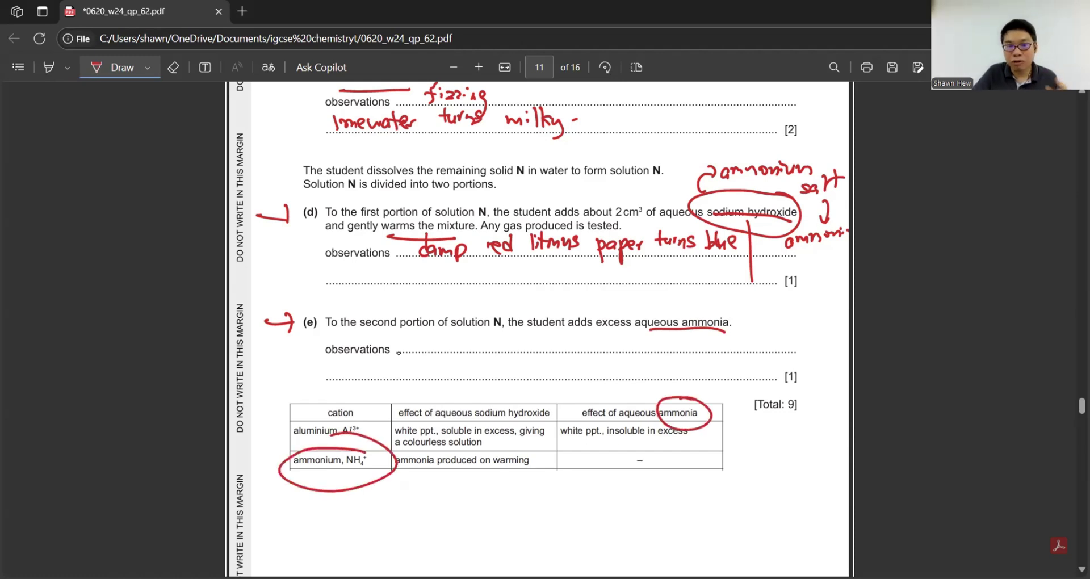
left_click_drag(634, 479, 663, 467)
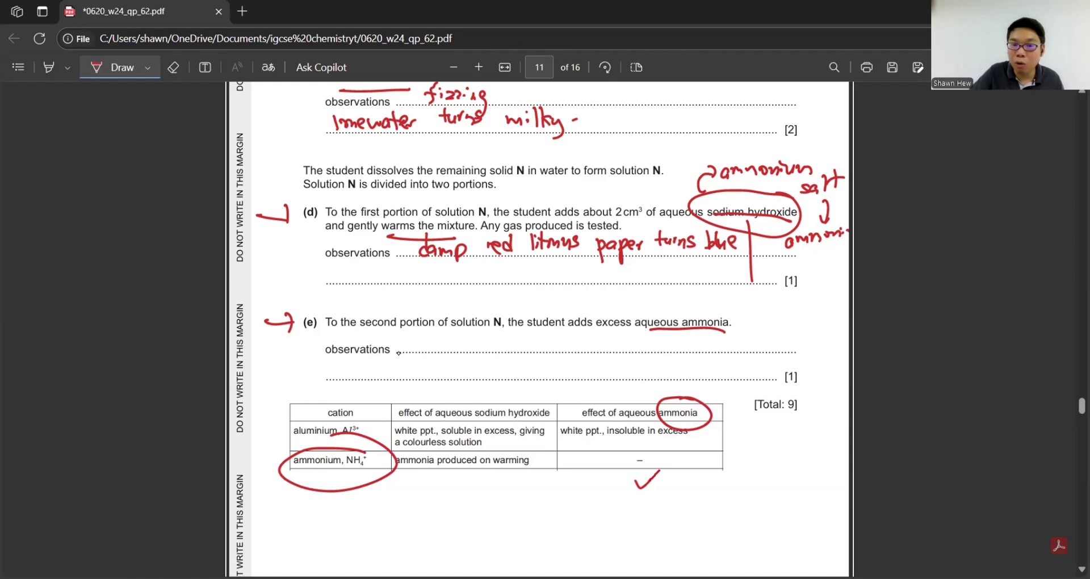
mouse_move(419, 344)
left_mouse_down()
mouse_move(517, 342)
mouse_move(511, 353)
left_mouse_up()
left_click_drag(527, 348, 533, 348)
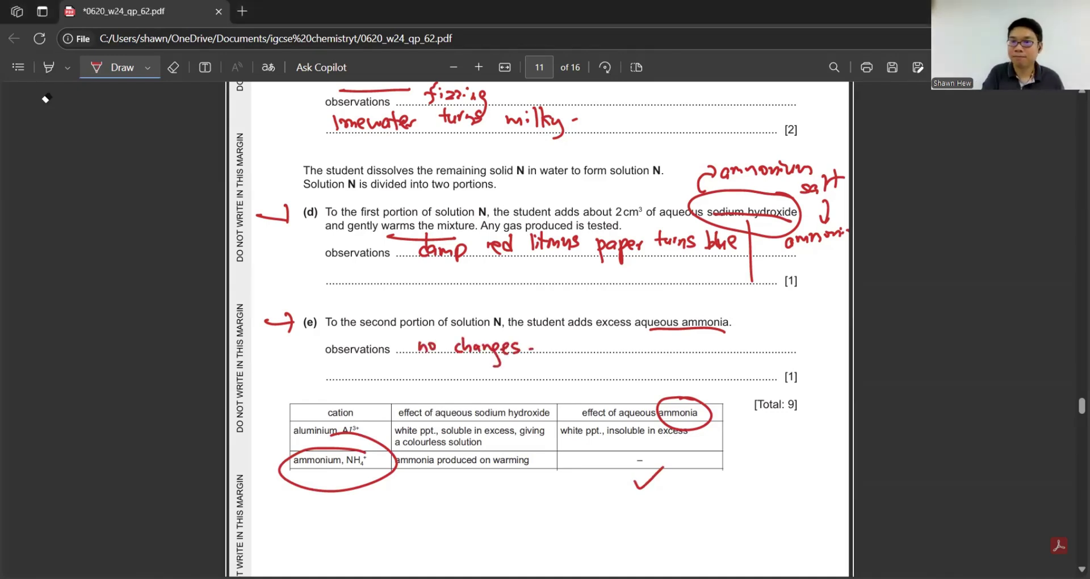
Underline citric acid, alkalis, sodium hydroxide, lime juice, lemon juice, most concentrated and method in question 4.
scroll(46, 98, "down", 10)
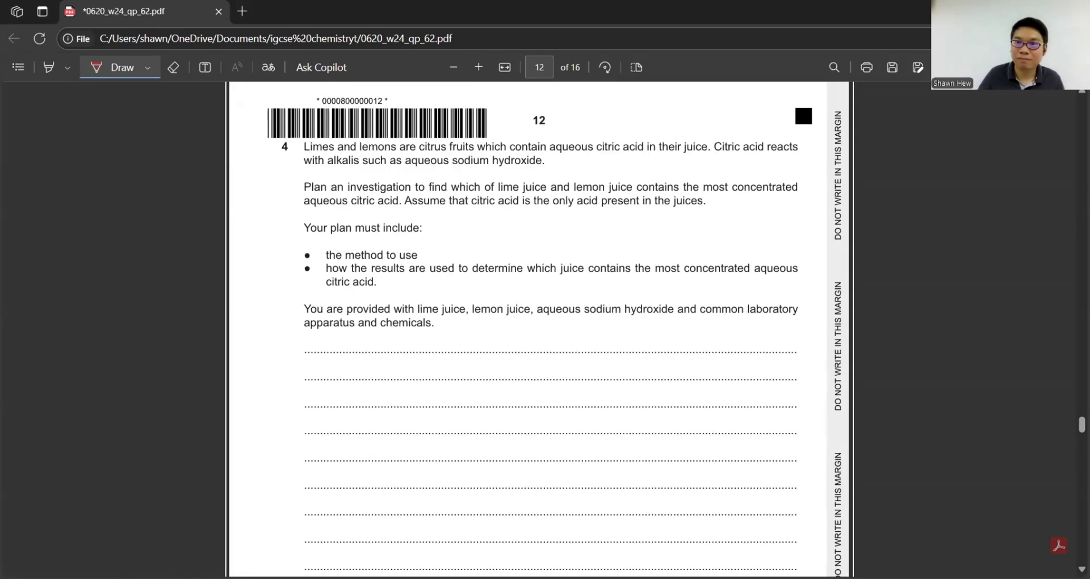
left_click(173, 67)
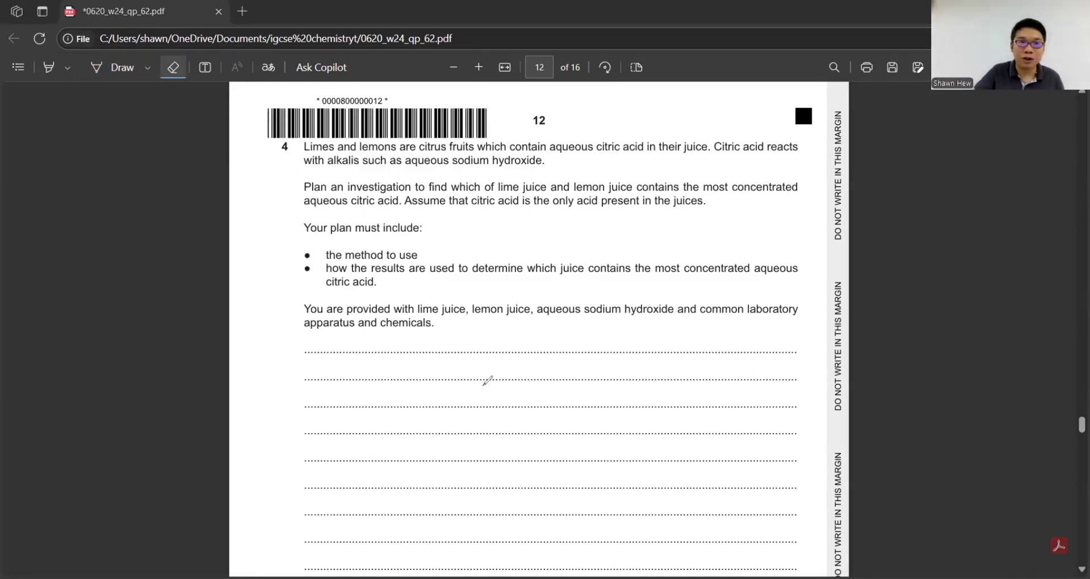
mouse_move(309, 152)
left_mouse_down()
mouse_move(333, 160)
mouse_move(392, 147)
left_mouse_up()
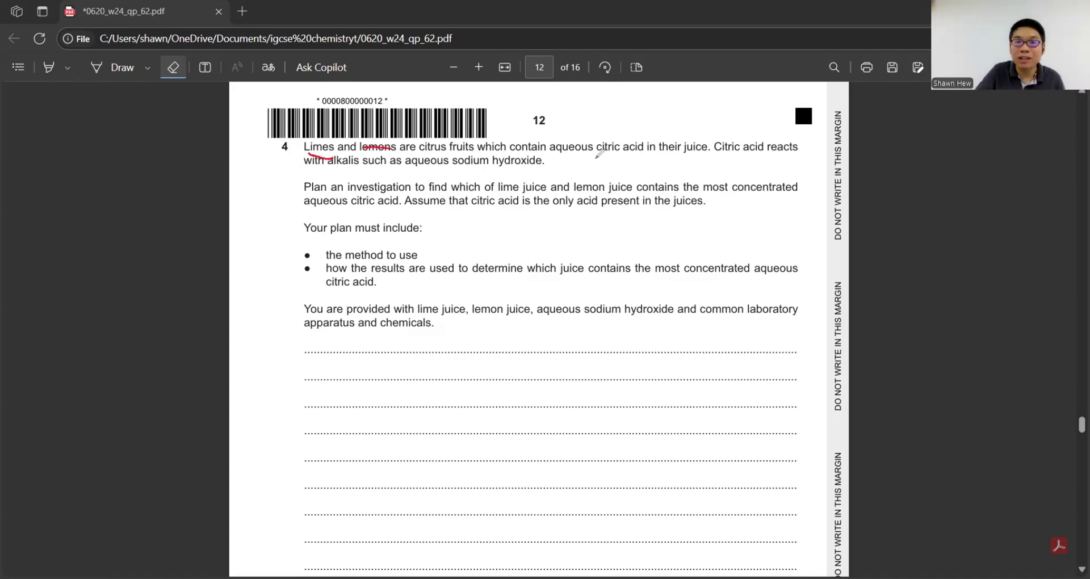
left_click_drag(599, 154, 638, 155)
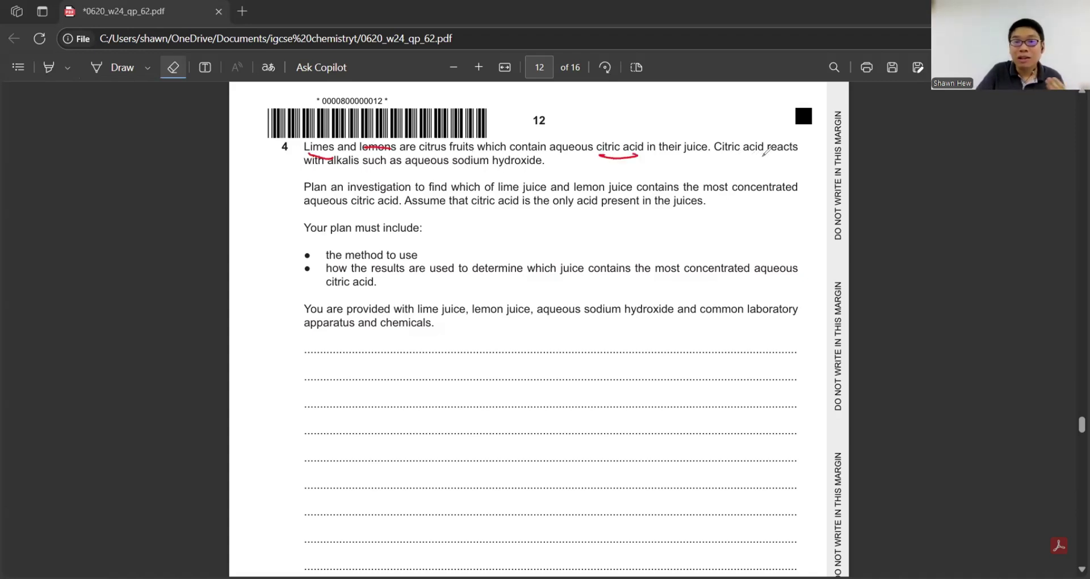
left_click_drag(330, 170, 352, 171)
left_click_drag(455, 173, 532, 176)
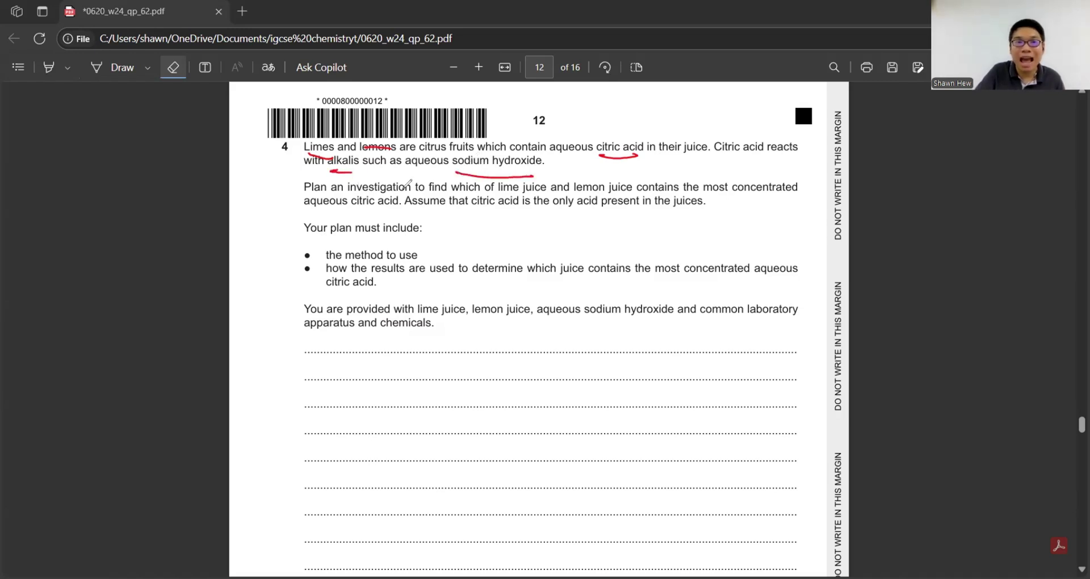
left_click_drag(503, 192, 616, 191)
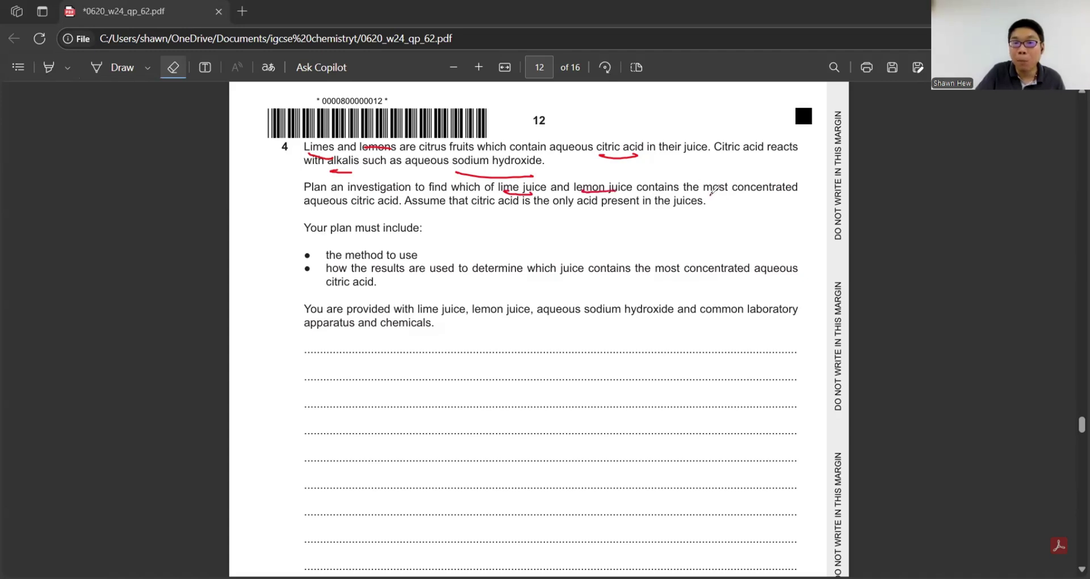
left_click_drag(709, 195, 788, 198)
left_click_drag(376, 210, 394, 210)
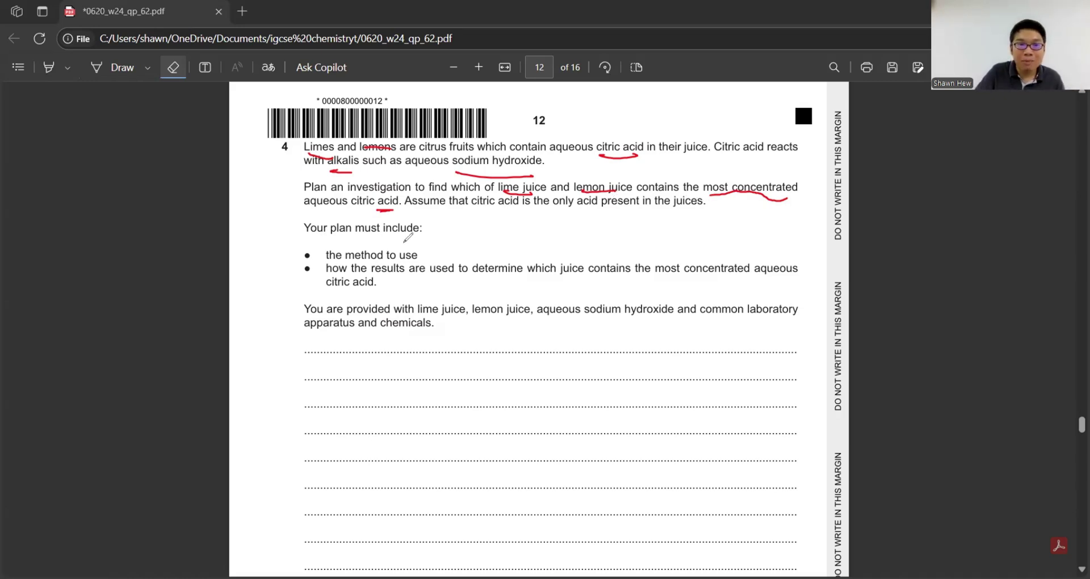
left_click_drag(352, 261, 379, 261)
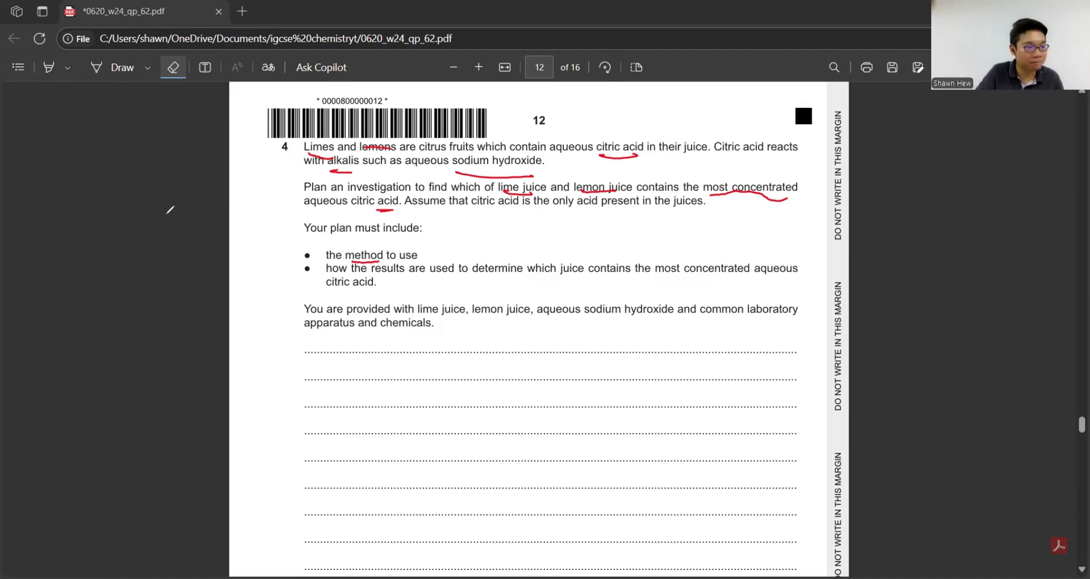
Sketch a burette with a tapered tip in the left margin and label it burette.
mouse_move(113, 131)
left_mouse_down()
mouse_move(111, 233)
mouse_move(136, 237)
mouse_move(118, 253)
left_mouse_up()
mouse_move(136, 237)
left_mouse_down()
mouse_move(122, 254)
mouse_move(134, 256)
left_mouse_up()
left_click_drag(122, 249, 123, 264)
left_click_drag(137, 185, 146, 198)
left_click_drag(148, 188, 203, 196)
mouse_move(113, 281)
left_mouse_down()
mouse_move(115, 306)
mouse_move(133, 308)
left_mouse_up()
Sketch a flask below the burette labelled beaker, with an arrow to 'alkali +'.
left_click_drag(124, 300, 90, 346)
left_click_drag(90, 347, 161, 340)
mouse_move(133, 309)
left_mouse_down()
mouse_move(161, 340)
mouse_move(164, 311)
mouse_move(217, 309)
left_mouse_up()
left_click_drag(108, 324, 146, 327)
mouse_move(135, 335)
left_mouse_down()
mouse_move(140, 328)
mouse_move(139, 388)
left_mouse_up()
key("ctrl+z")
mouse_move(148, 363)
left_mouse_down()
mouse_move(148, 390)
mouse_move(165, 388)
left_mouse_up()
left_click_drag(169, 379, 171, 387)
left_click_drag(178, 375, 189, 388)
left_click_drag(186, 379, 195, 377)
Add 'thymolphthalein (blue)' under the flask and label the burette contents as acid.
left_click_drag(119, 408, 117, 423)
mouse_move(111, 409)
left_mouse_down()
mouse_move(109, 424)
mouse_move(121, 416)
left_mouse_up()
mouse_move(126, 414)
left_mouse_down()
mouse_move(133, 407)
mouse_move(131, 425)
left_mouse_up()
mouse_move(132, 408)
left_mouse_down()
mouse_move(173, 420)
mouse_move(227, 400)
left_mouse_up()
mouse_move(141, 434)
left_mouse_down()
mouse_move(143, 457)
mouse_move(180, 442)
mouse_move(185, 455)
left_mouse_up()
left_click_drag(193, 435, 196, 453)
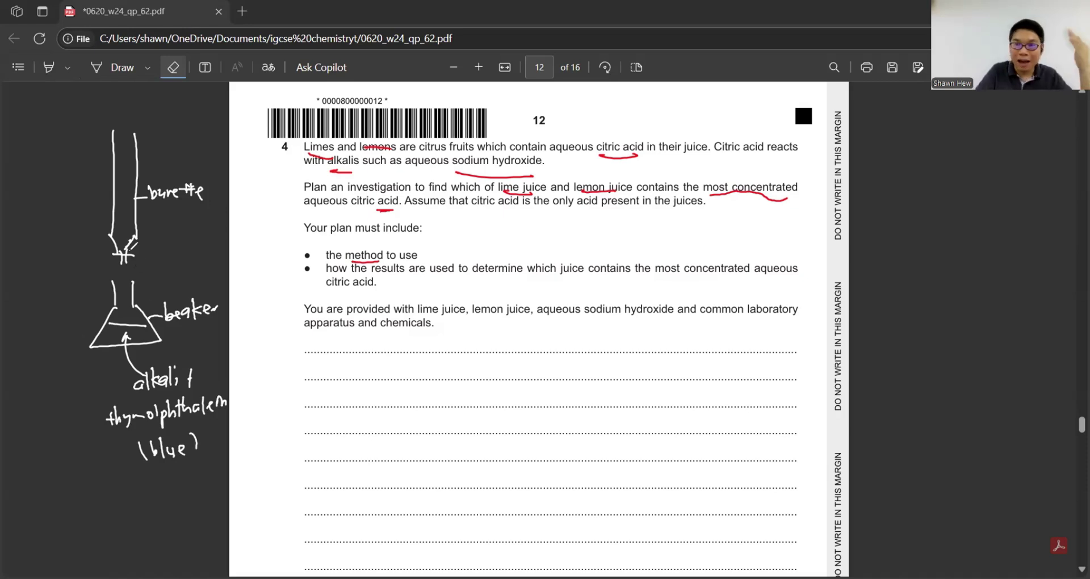
mouse_move(111, 154)
left_mouse_down()
mouse_move(136, 152)
mouse_move(114, 172)
left_mouse_up()
mouse_move(113, 166)
left_mouse_down()
mouse_move(120, 172)
mouse_move(74, 182)
left_mouse_up()
mouse_move(80, 173)
left_mouse_down()
mouse_move(80, 183)
mouse_move(89, 161)
left_mouse_up()
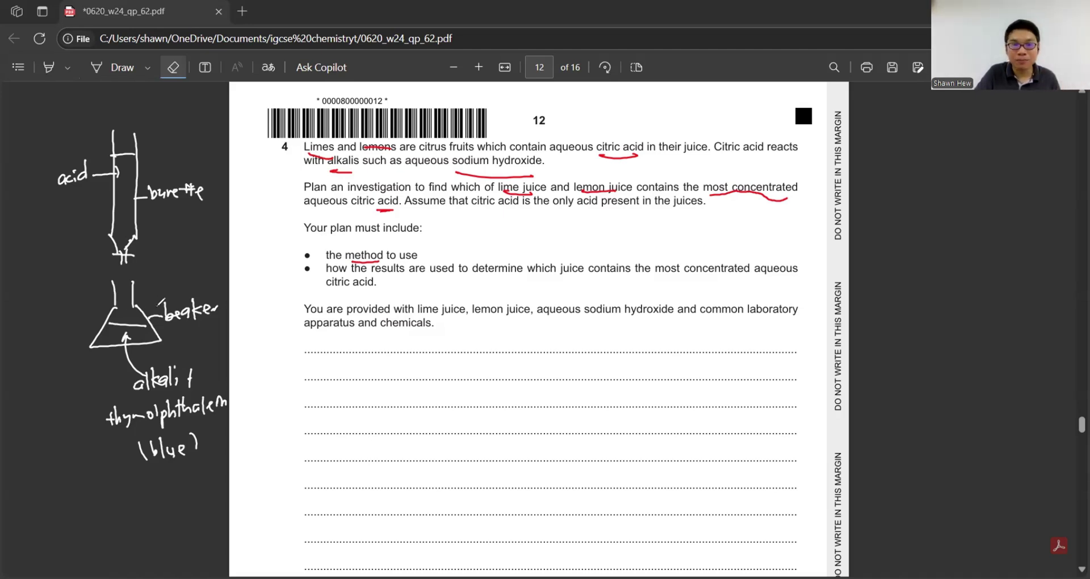
mouse_move(105, 146)
left_mouse_down()
mouse_move(108, 190)
mouse_move(118, 173)
left_mouse_up()
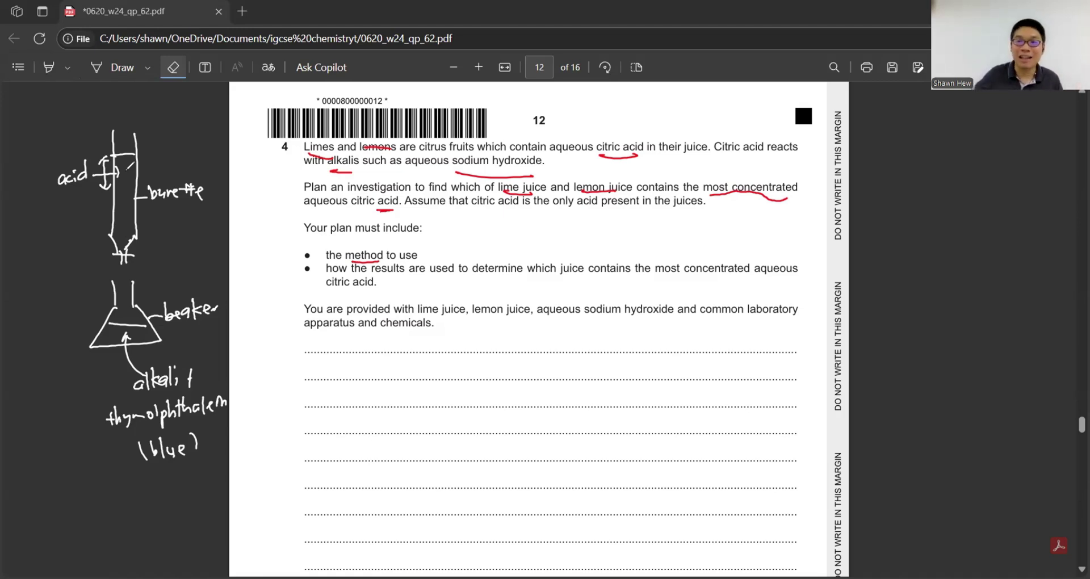
Type two steps: 100cm^3 NaOH plus thymolphthalein in a beaker, then burette lime juice until colourless.
left_click(307, 360)
type("add ")
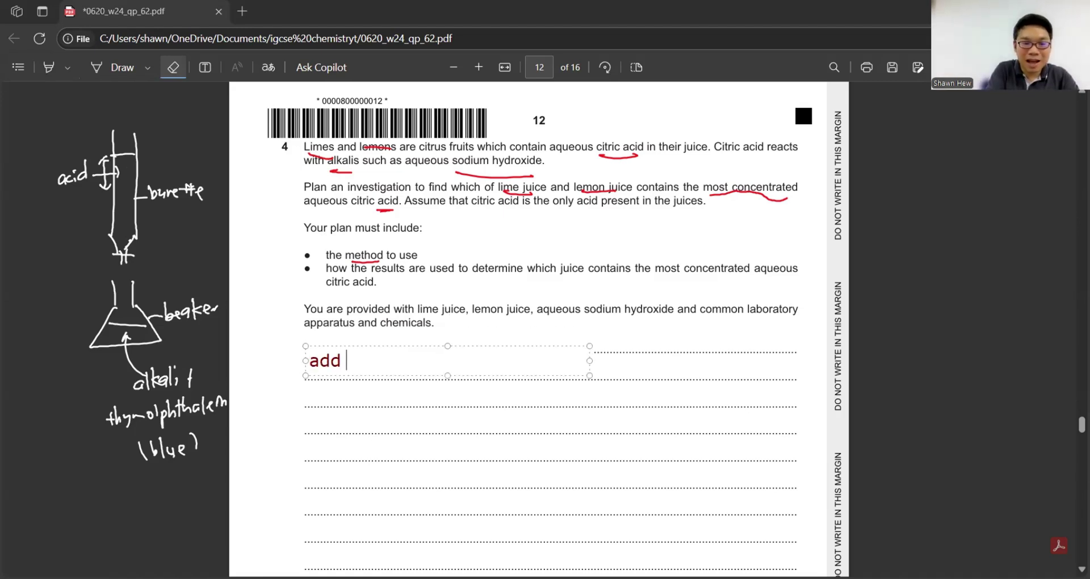
type("100cm")
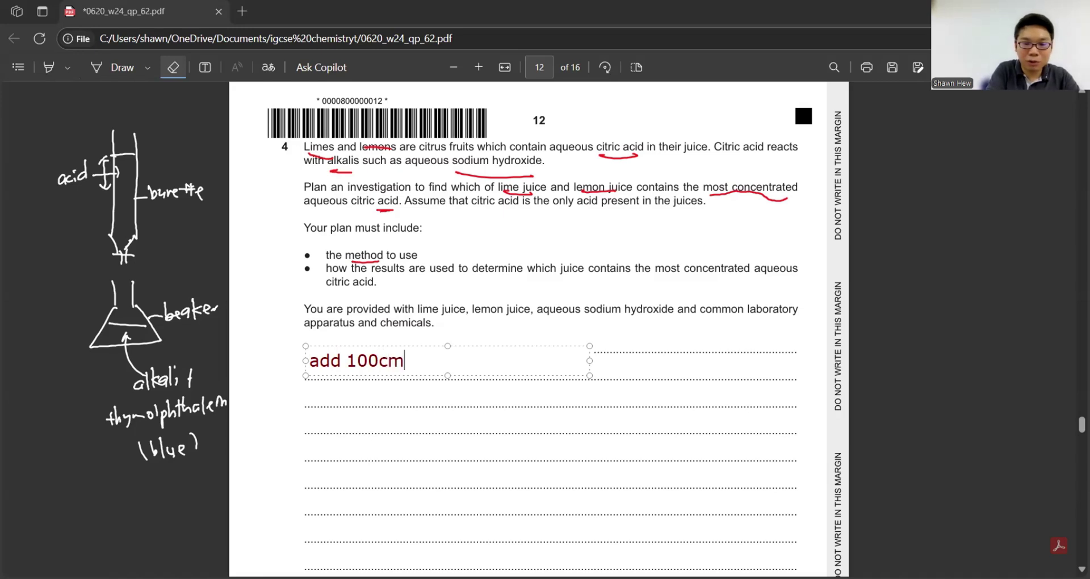
type("^3 Na")
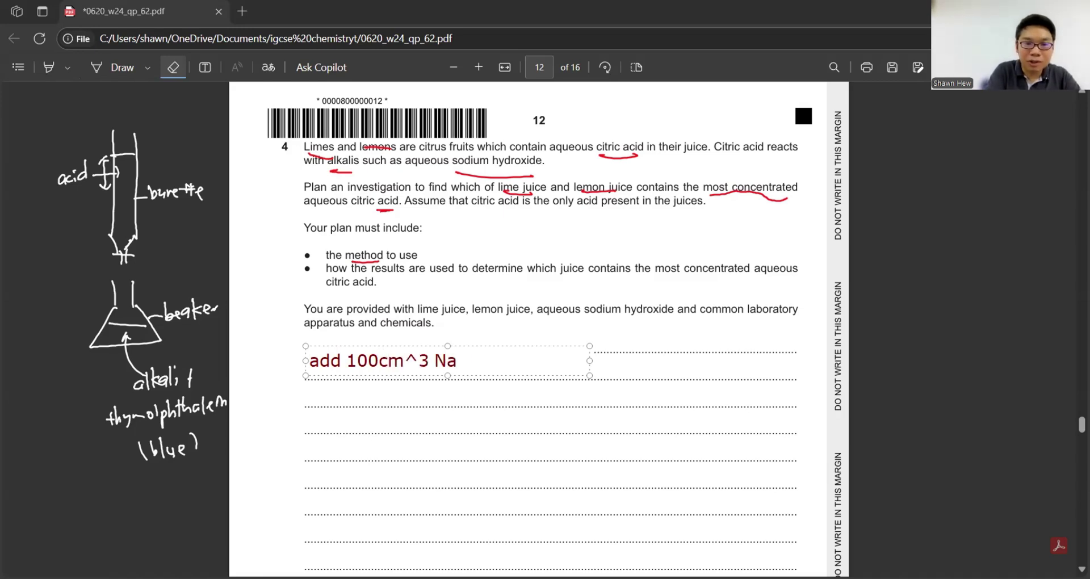
type("OH into the beake")
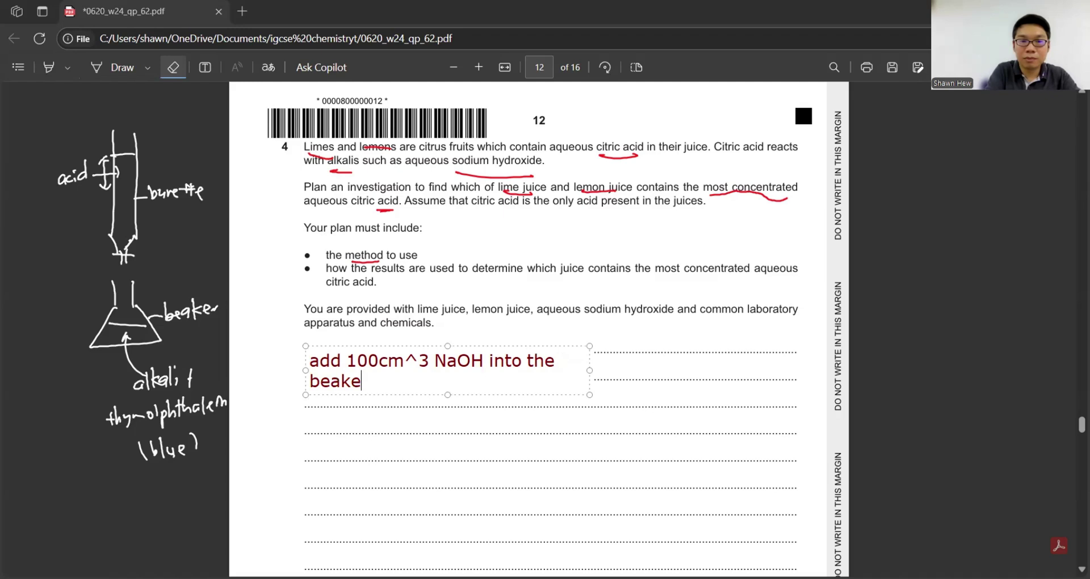
type("r, and add 3")
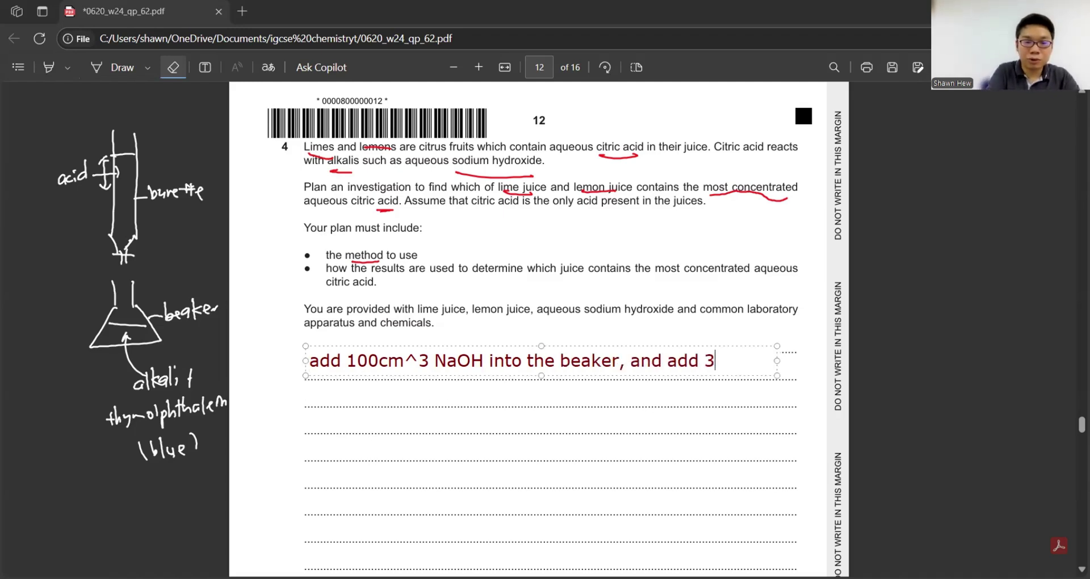
type(" drops of thymolphthalein.")
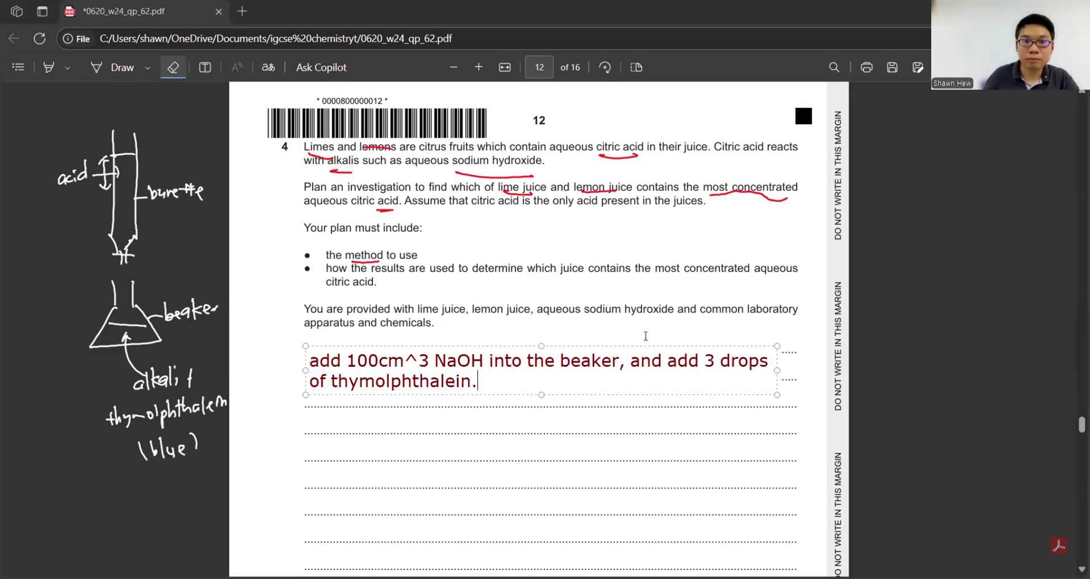
left_click(663, 379)
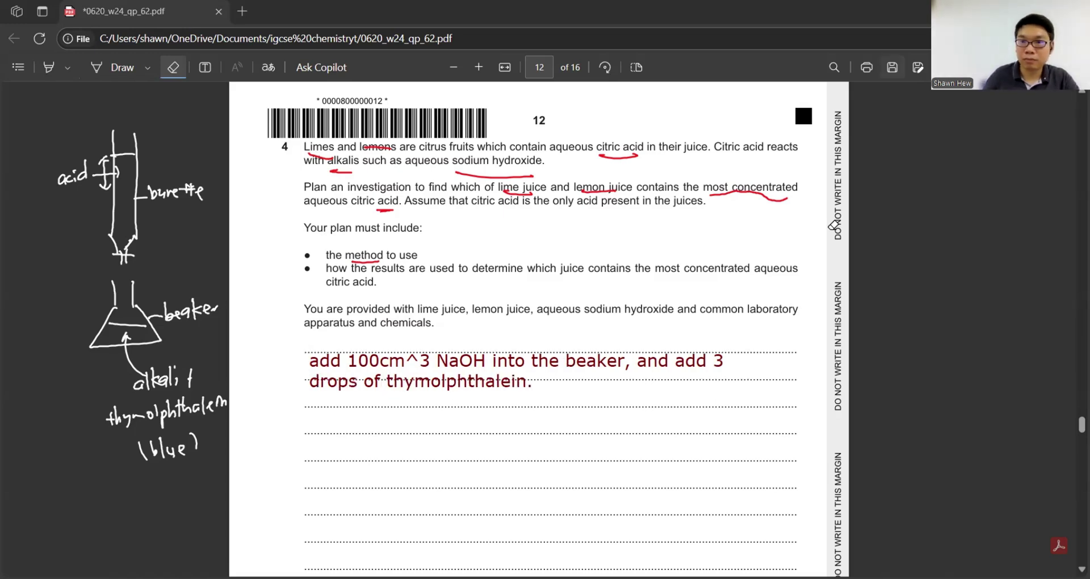
type("add ")
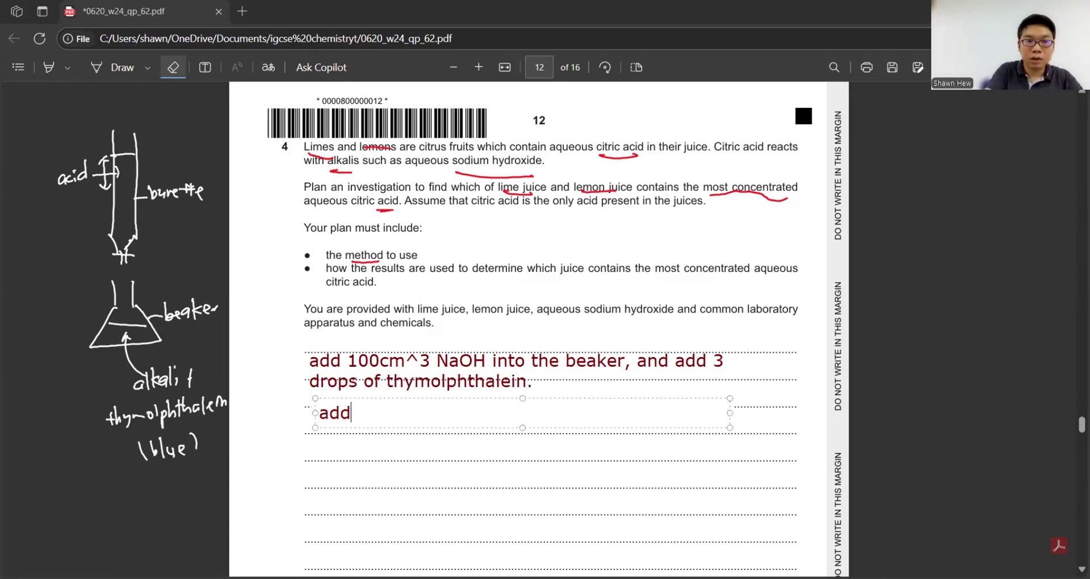
type("l")
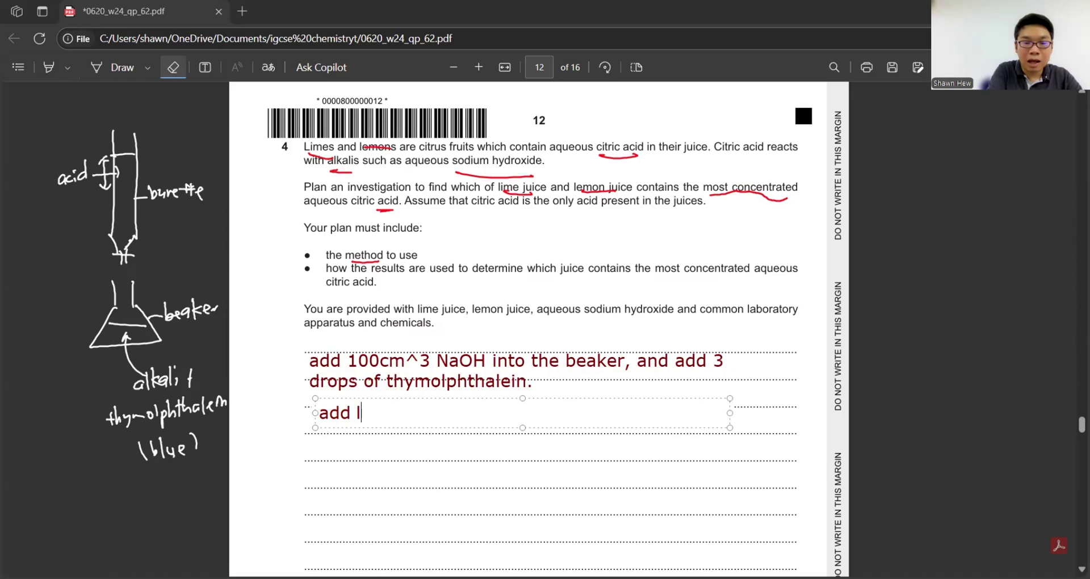
type("imes juice fr")
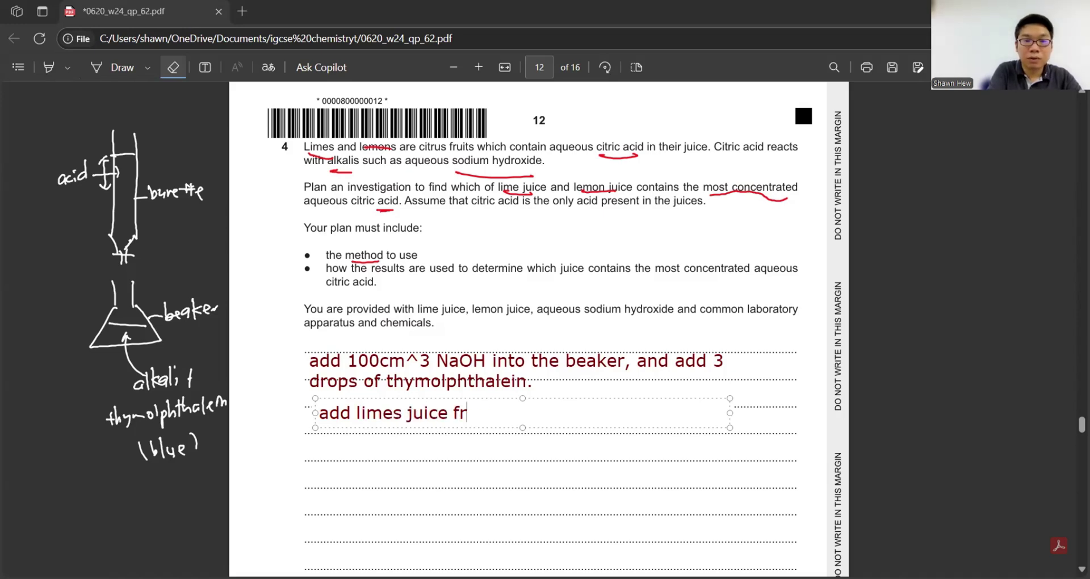
type("om buret")
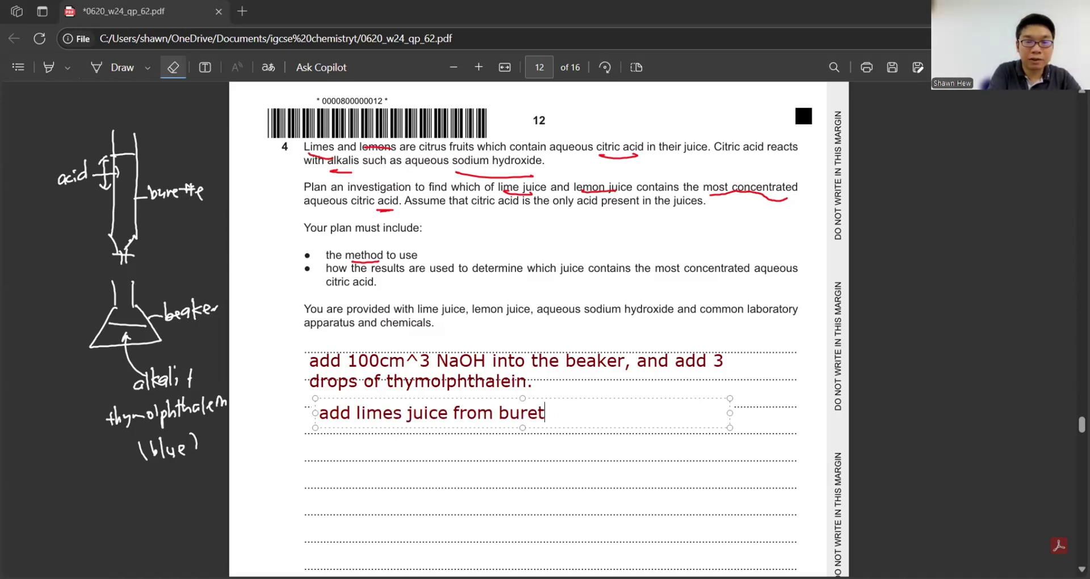
type("te, swirl the mi")
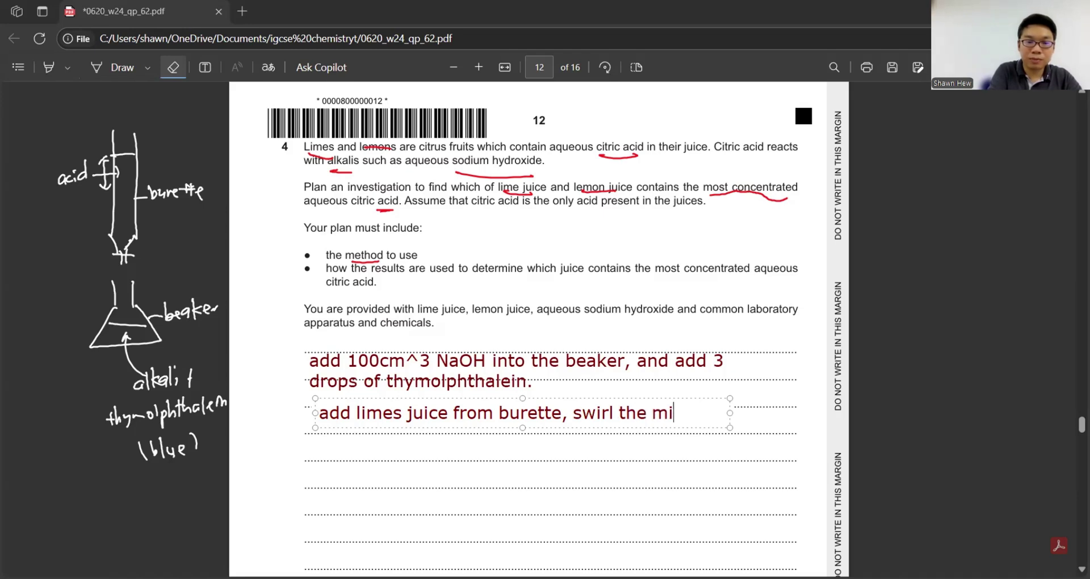
type("xture throughout the expermin")
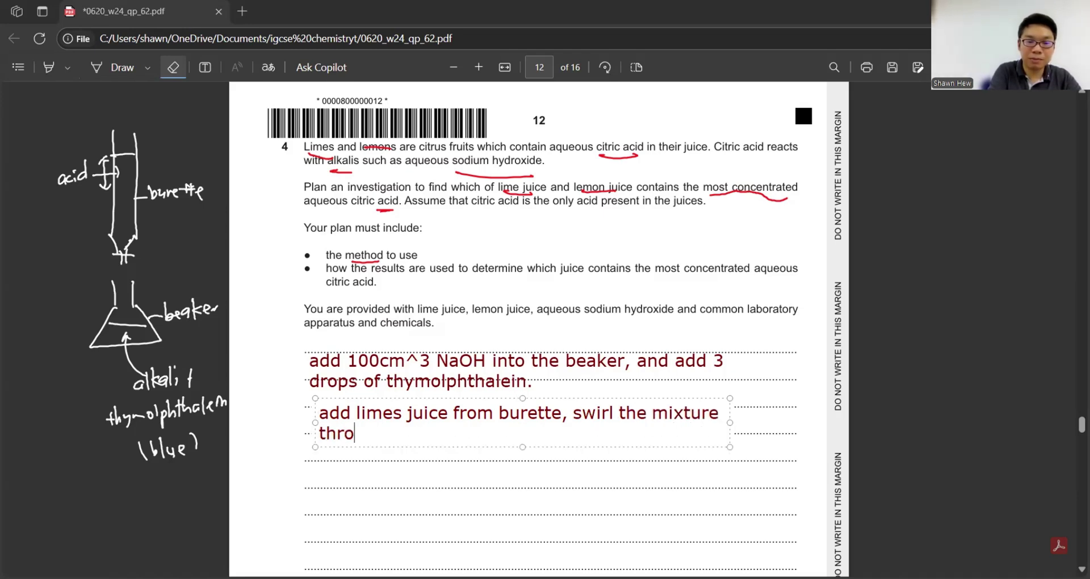
key("BackSpace")
key("BackSpace")
key("BackSpace")
type("iment,")
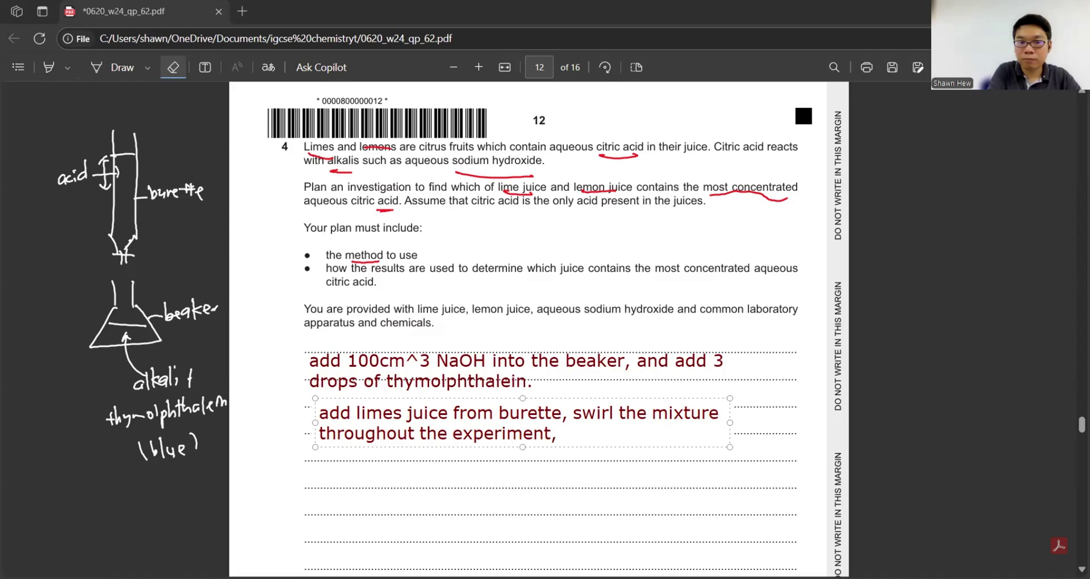
type(" record the")
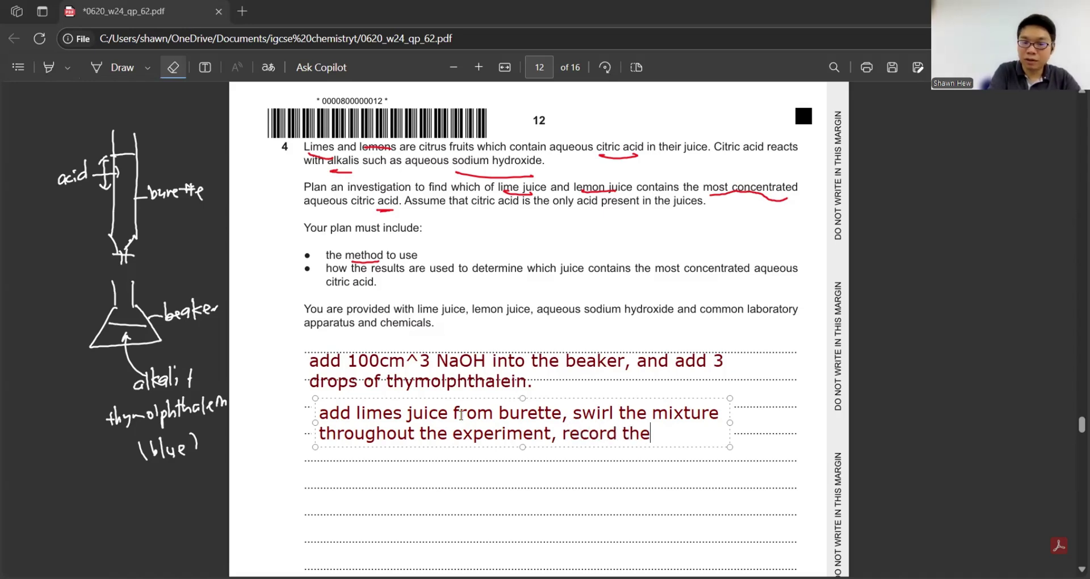
type(" volume")
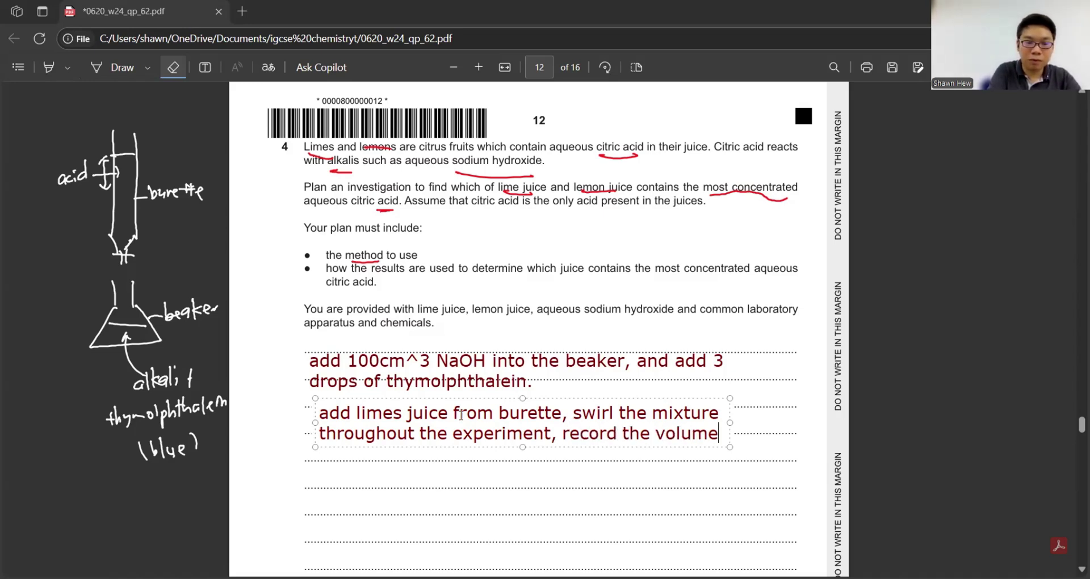
type(" of juice us")
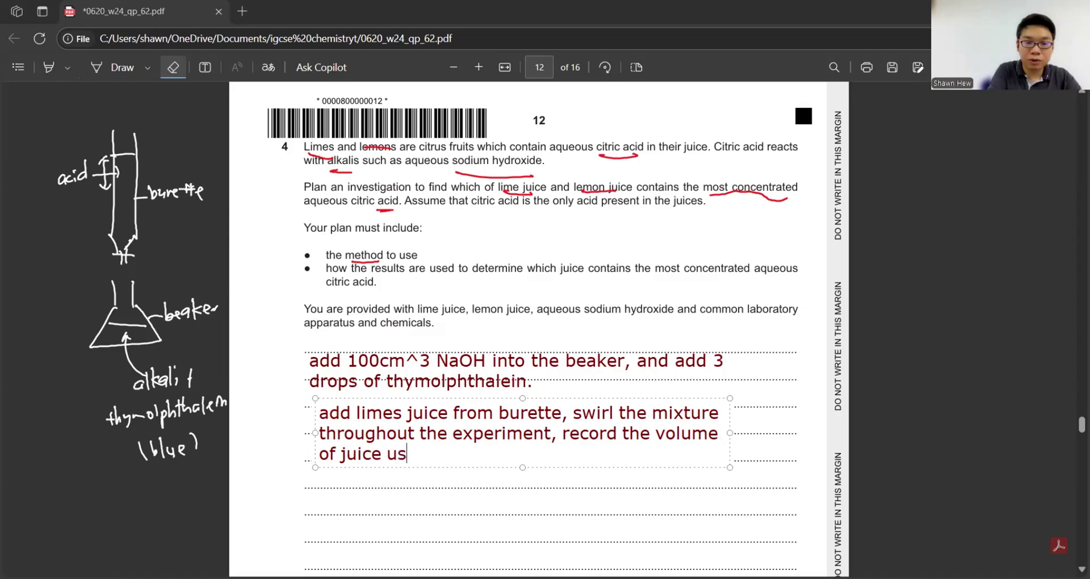
type("ed when i")
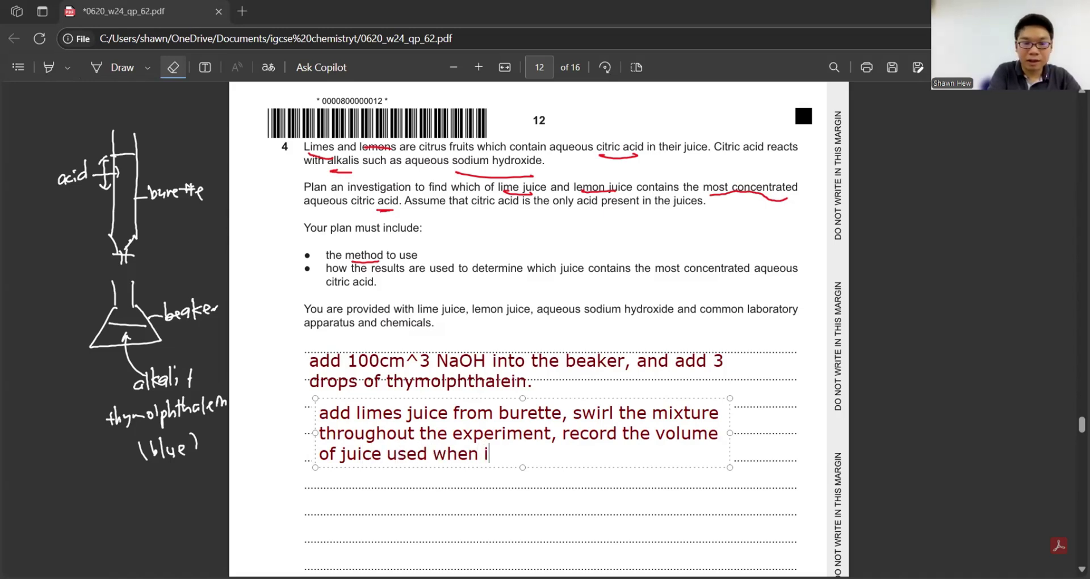
type("t changes col")
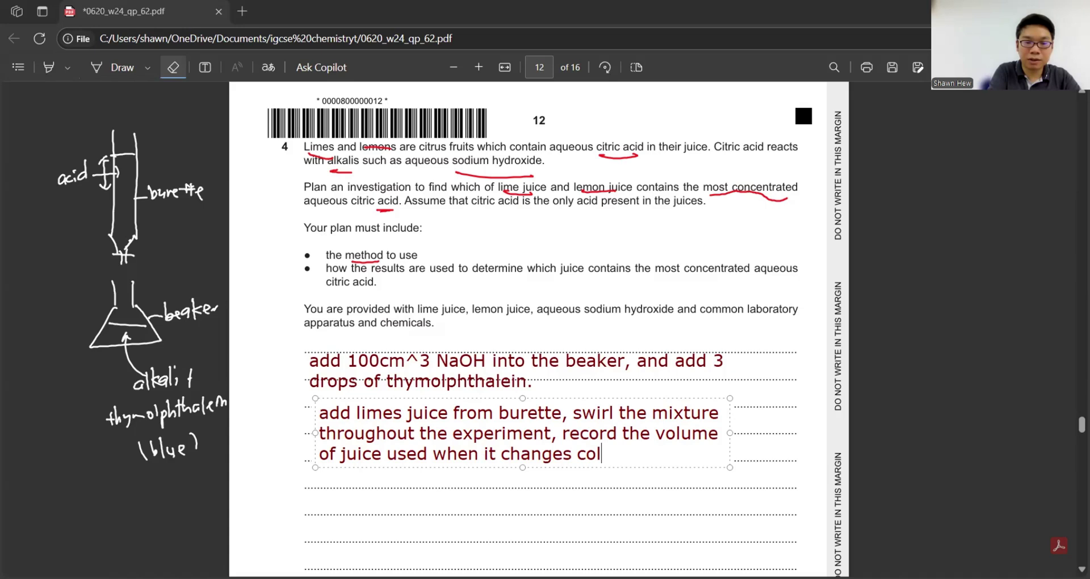
type("ourless.")
Add 'repeat the experiment with lemon juice.' and the conclusion that the smallest-volume juice is most concentrated.
key("Return")
key("Return")
type("rep")
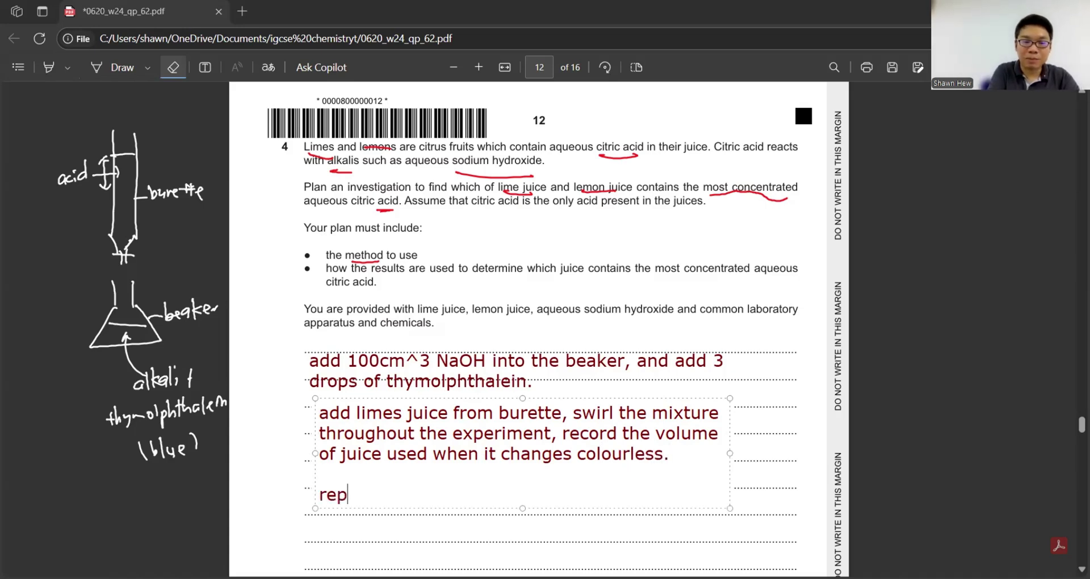
type("eat the experiment with l")
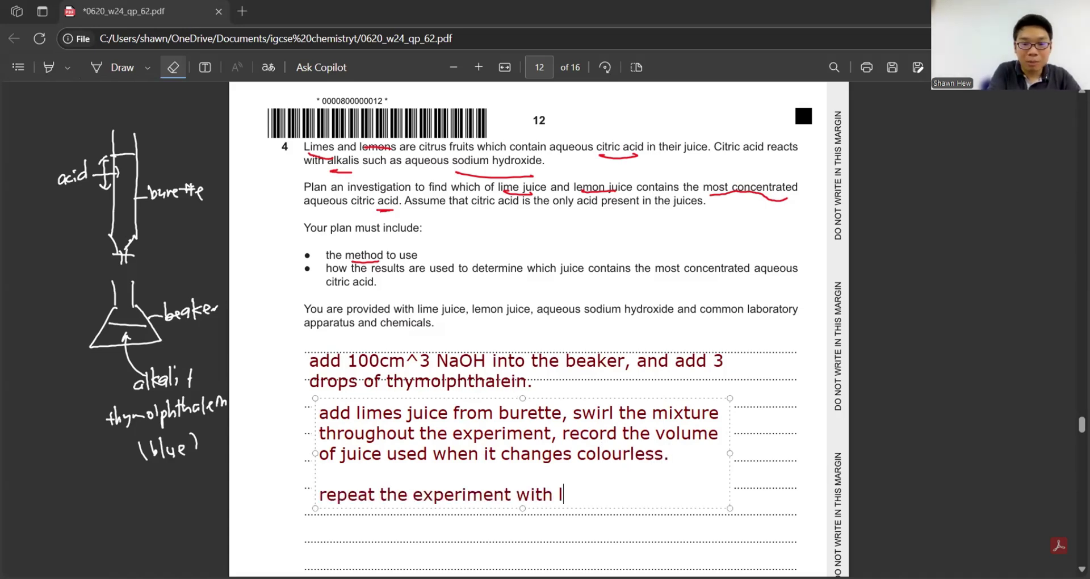
type("emon juice.")
key("Return")
key("Return")
type("the")
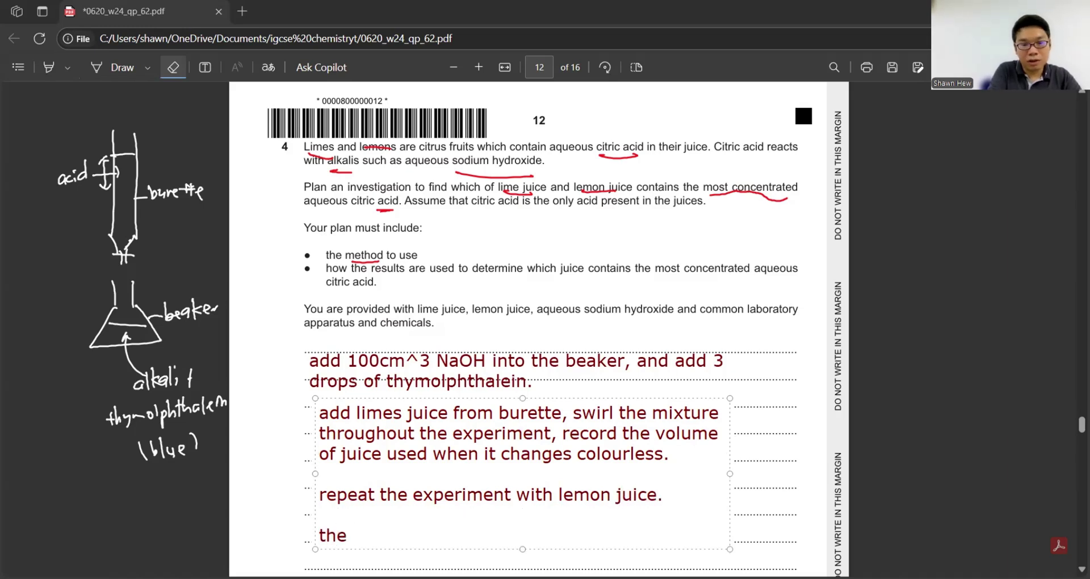
type(" juice that u")
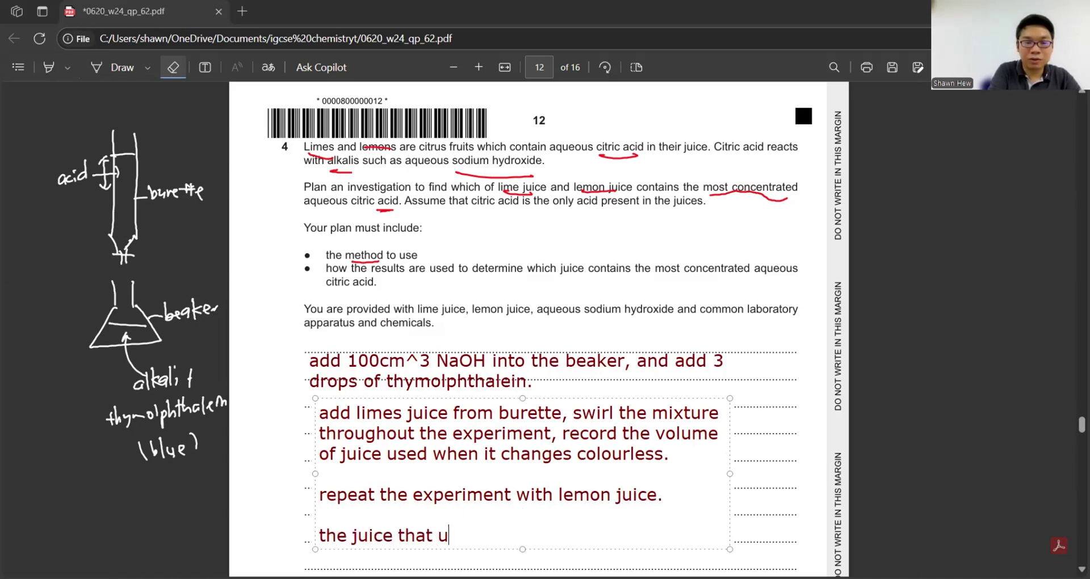
type("ses smallest")
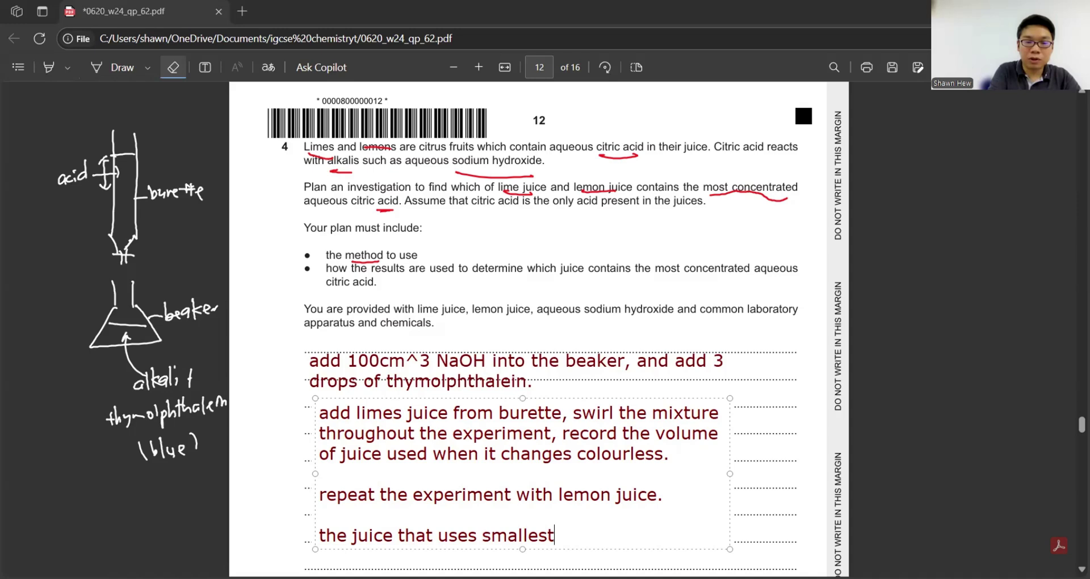
type(" volume is the ")
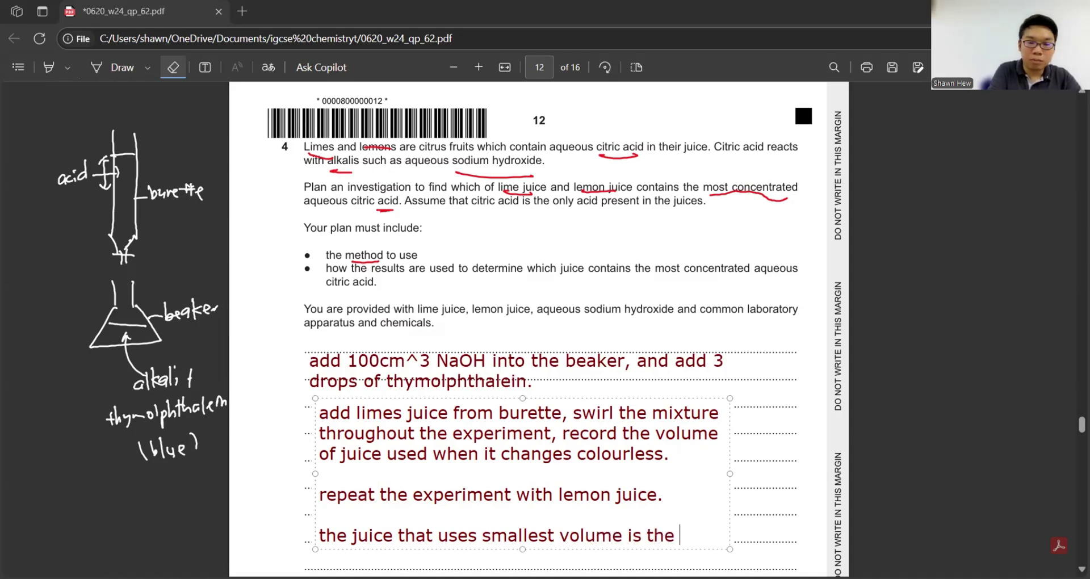
type("most concentrated.")
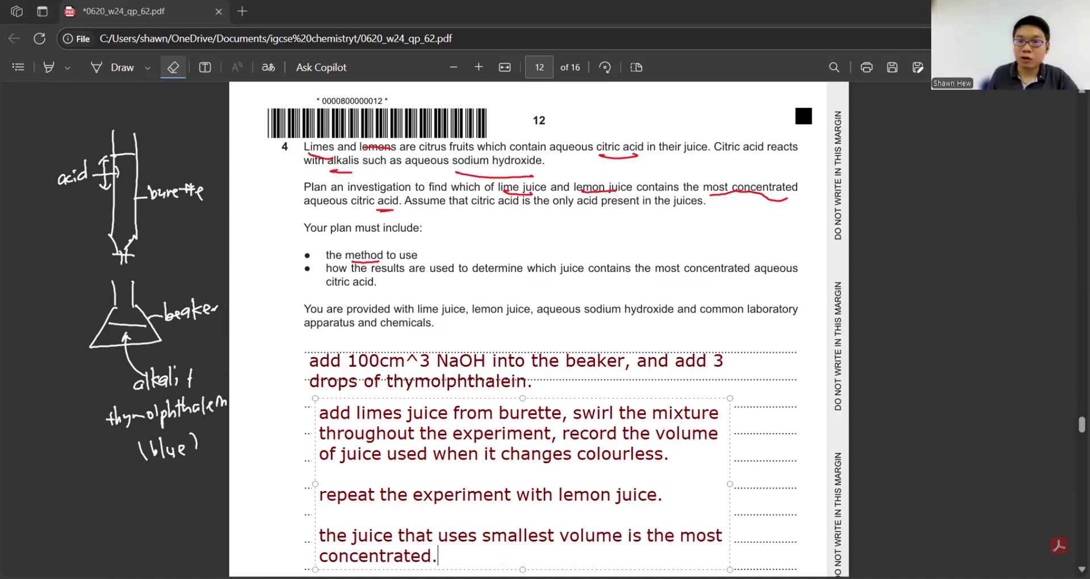